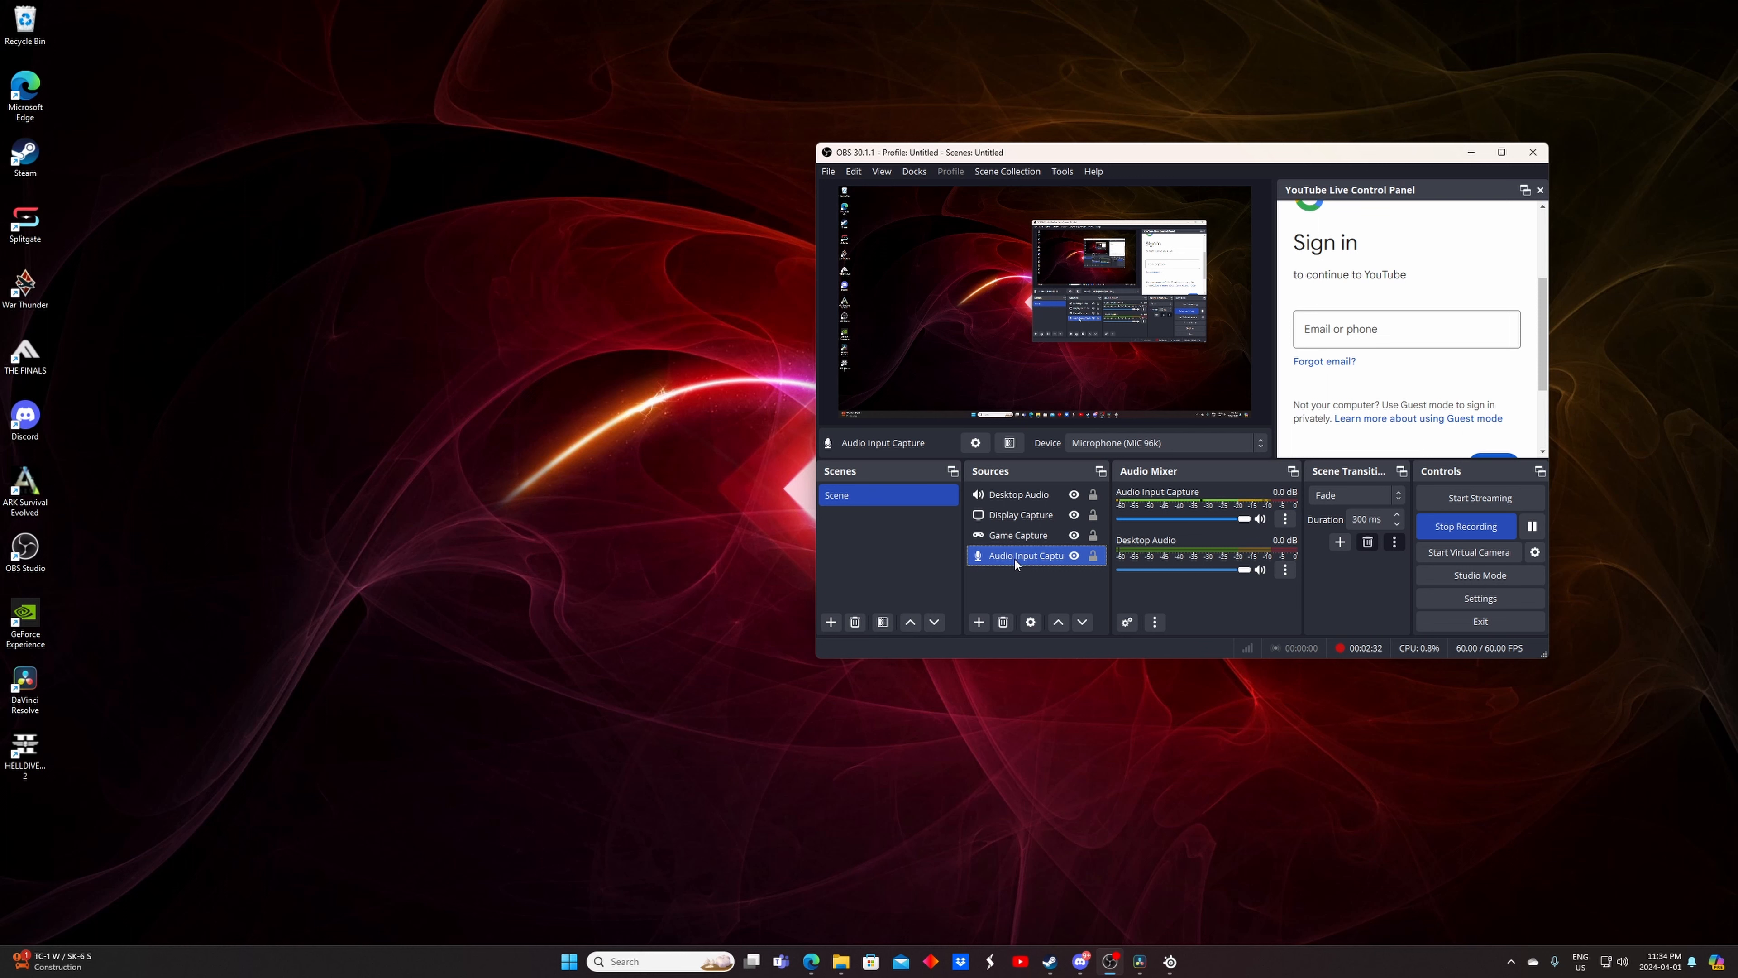
# Try adding a second Audio Input Capture source and browsing its device list, then cancel it
pyautogui.click(979, 627)
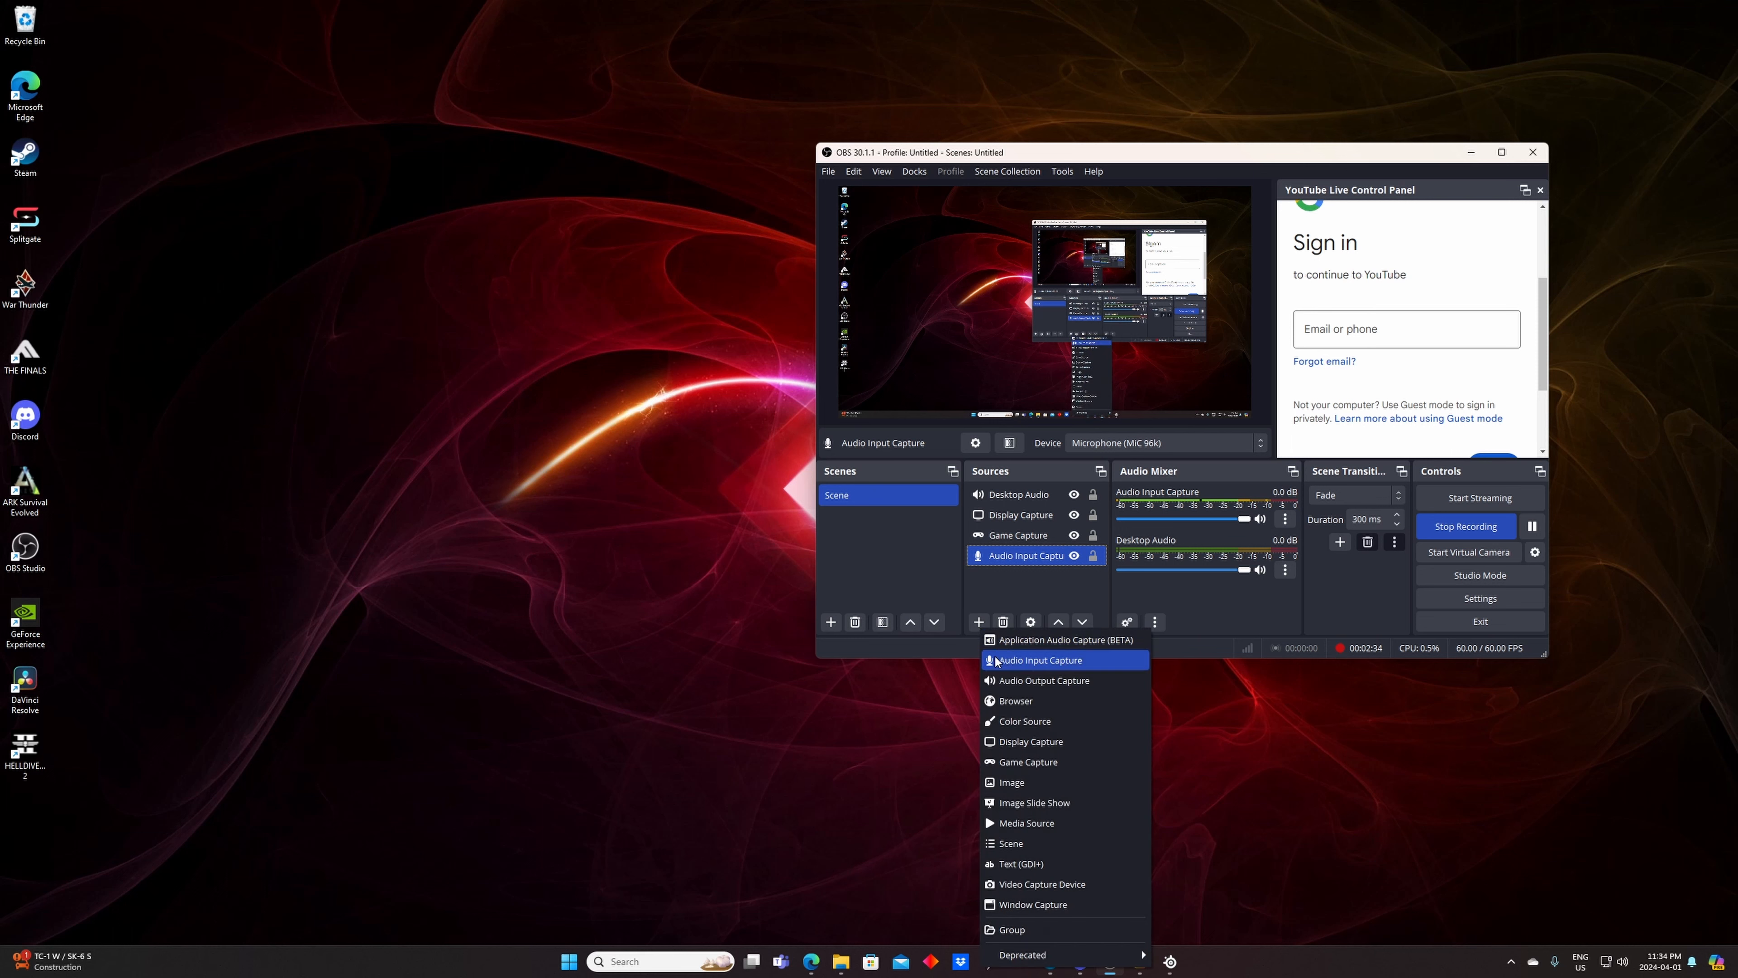
pyautogui.click(1017, 584)
pyautogui.click(1026, 555)
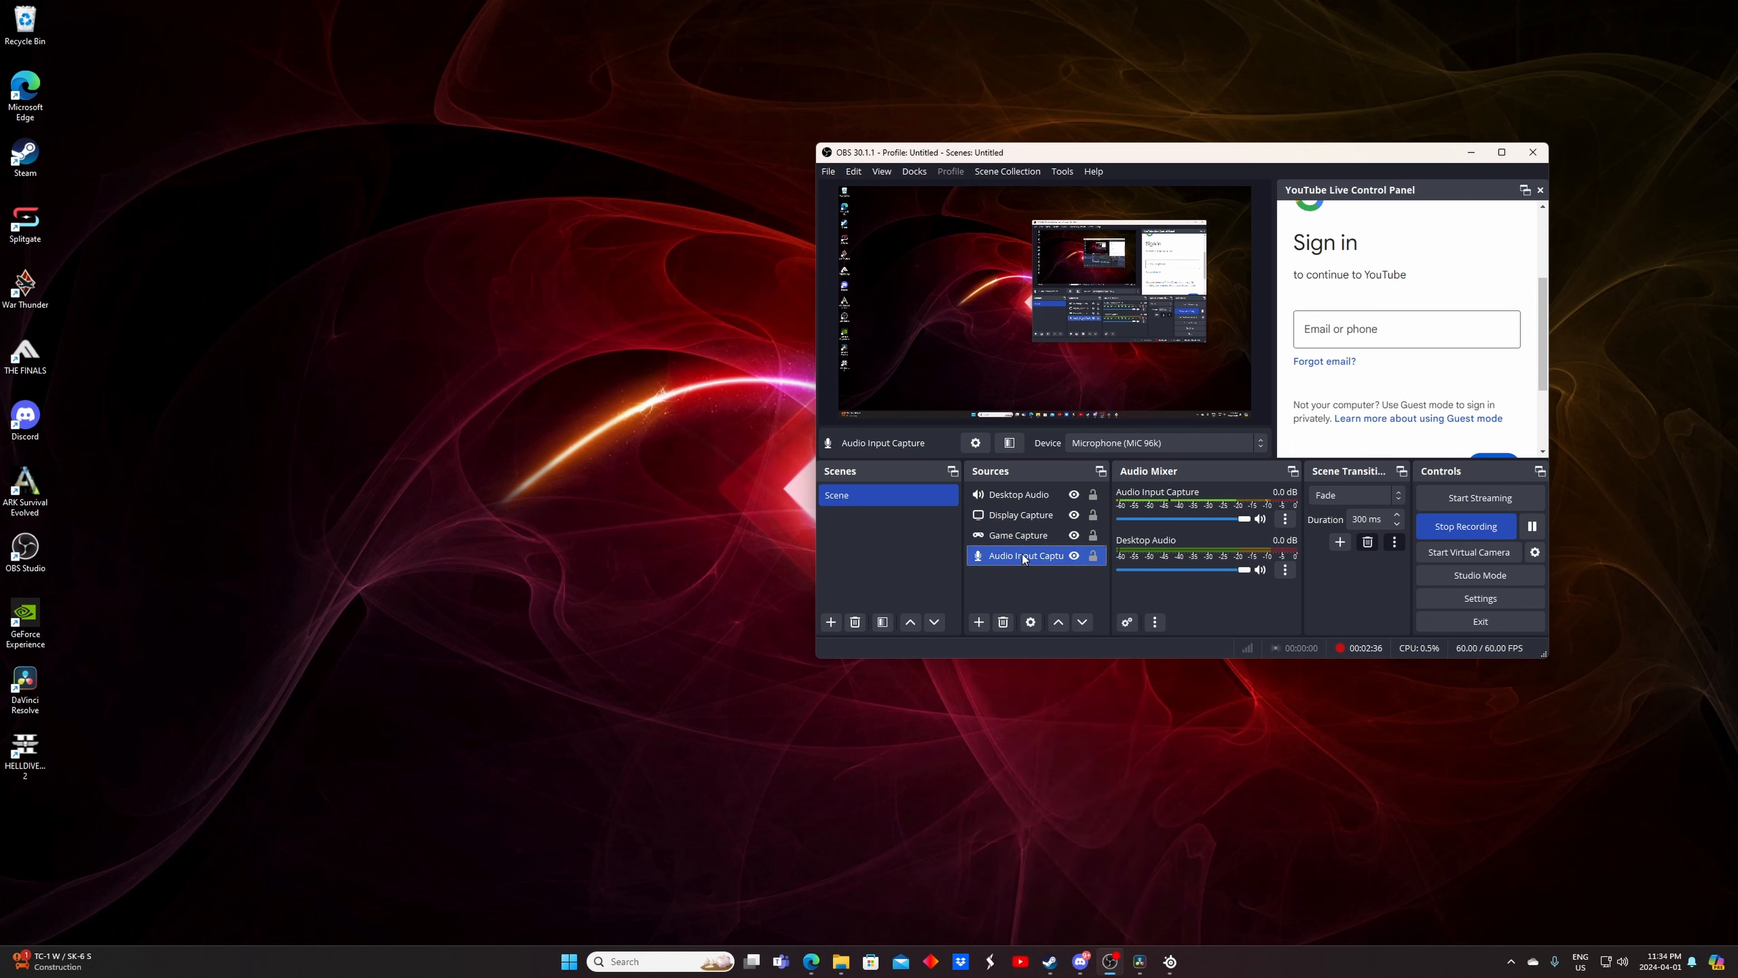
pyautogui.click(983, 622)
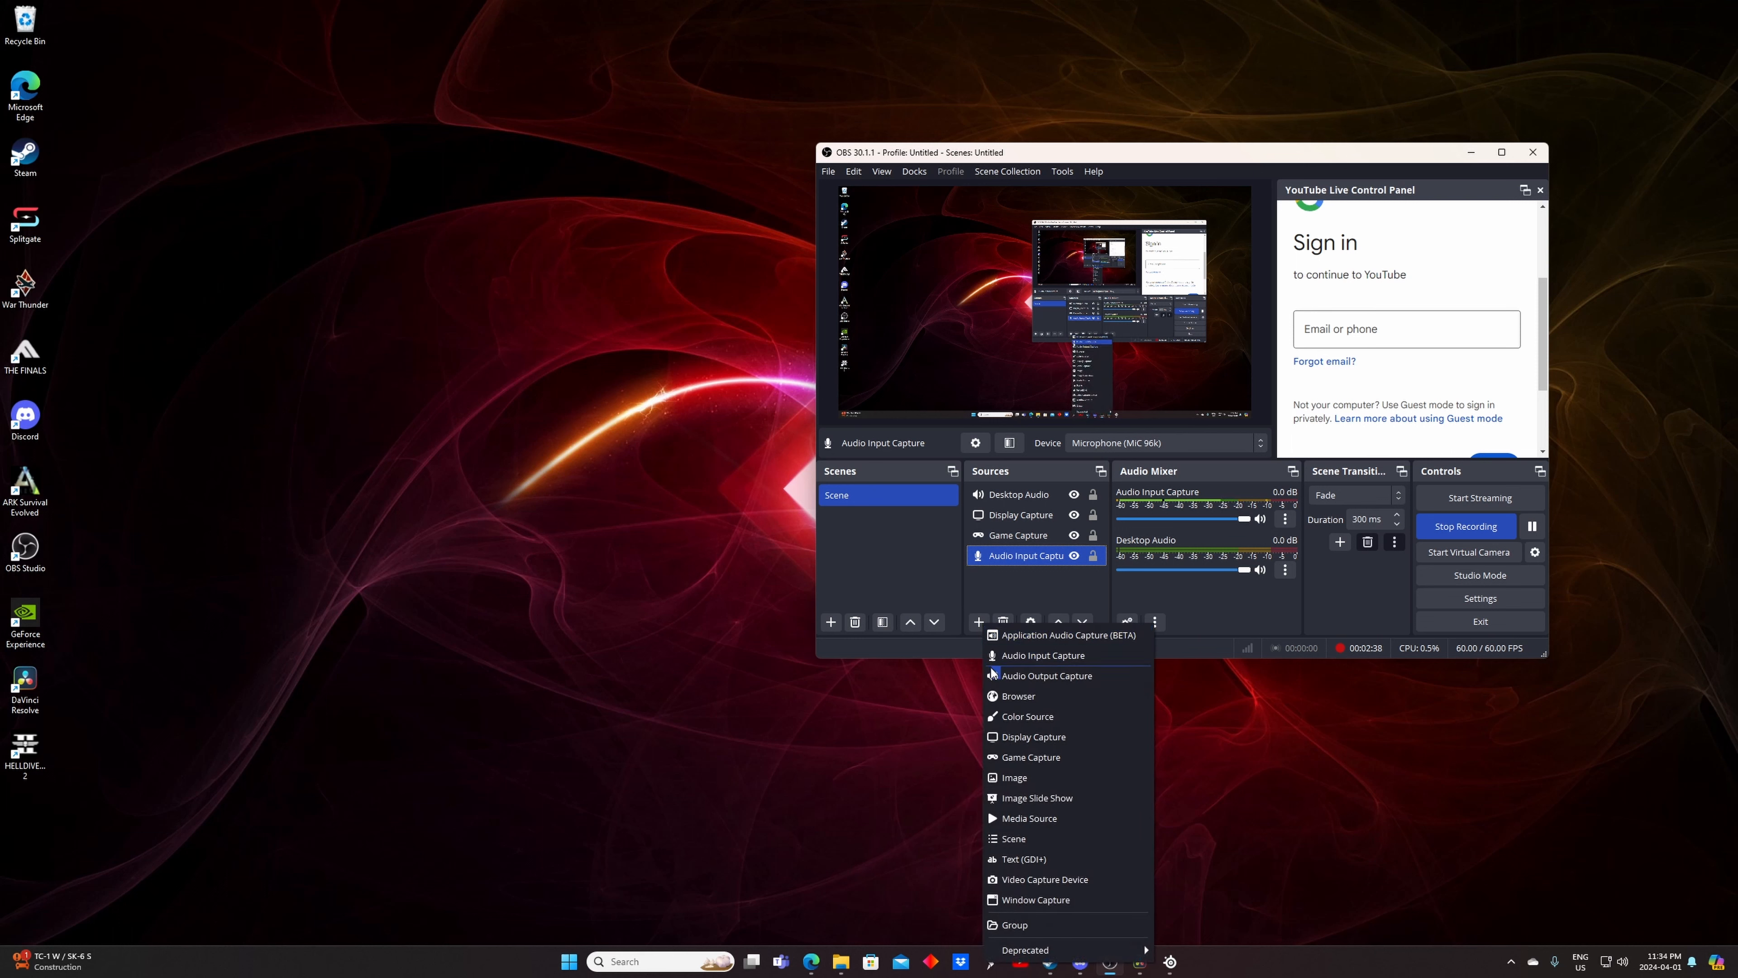
pyautogui.click(1019, 655)
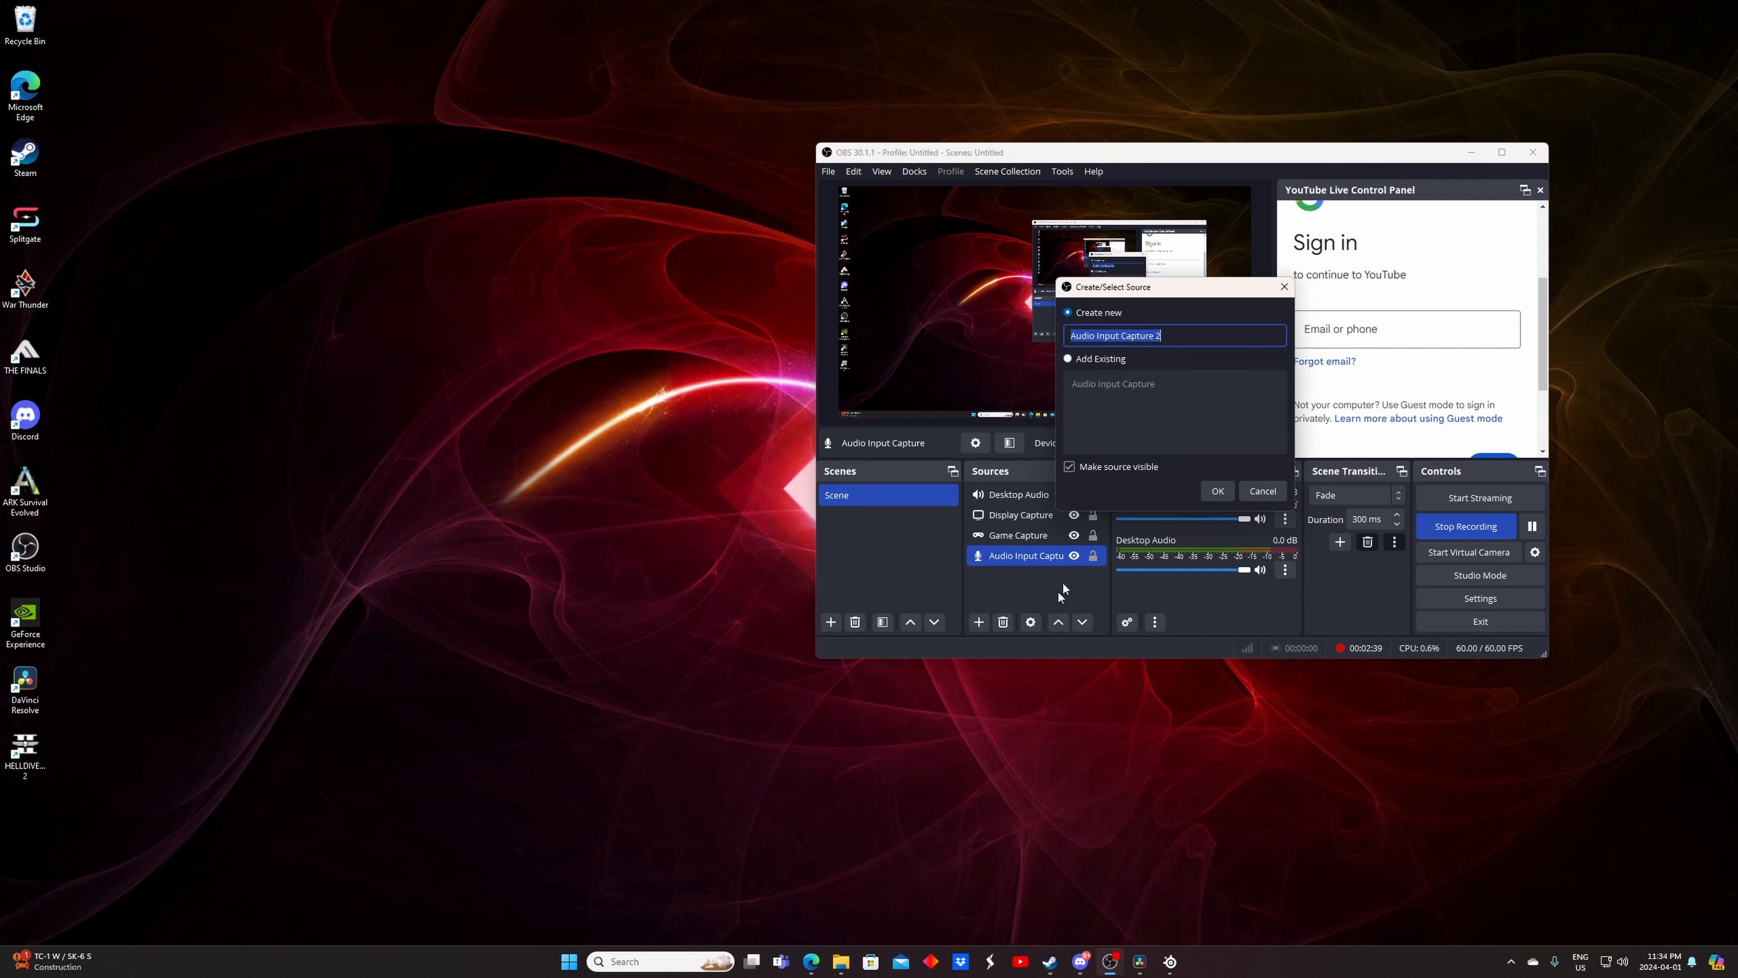
pyautogui.click(1218, 490)
pyautogui.click(1045, 238)
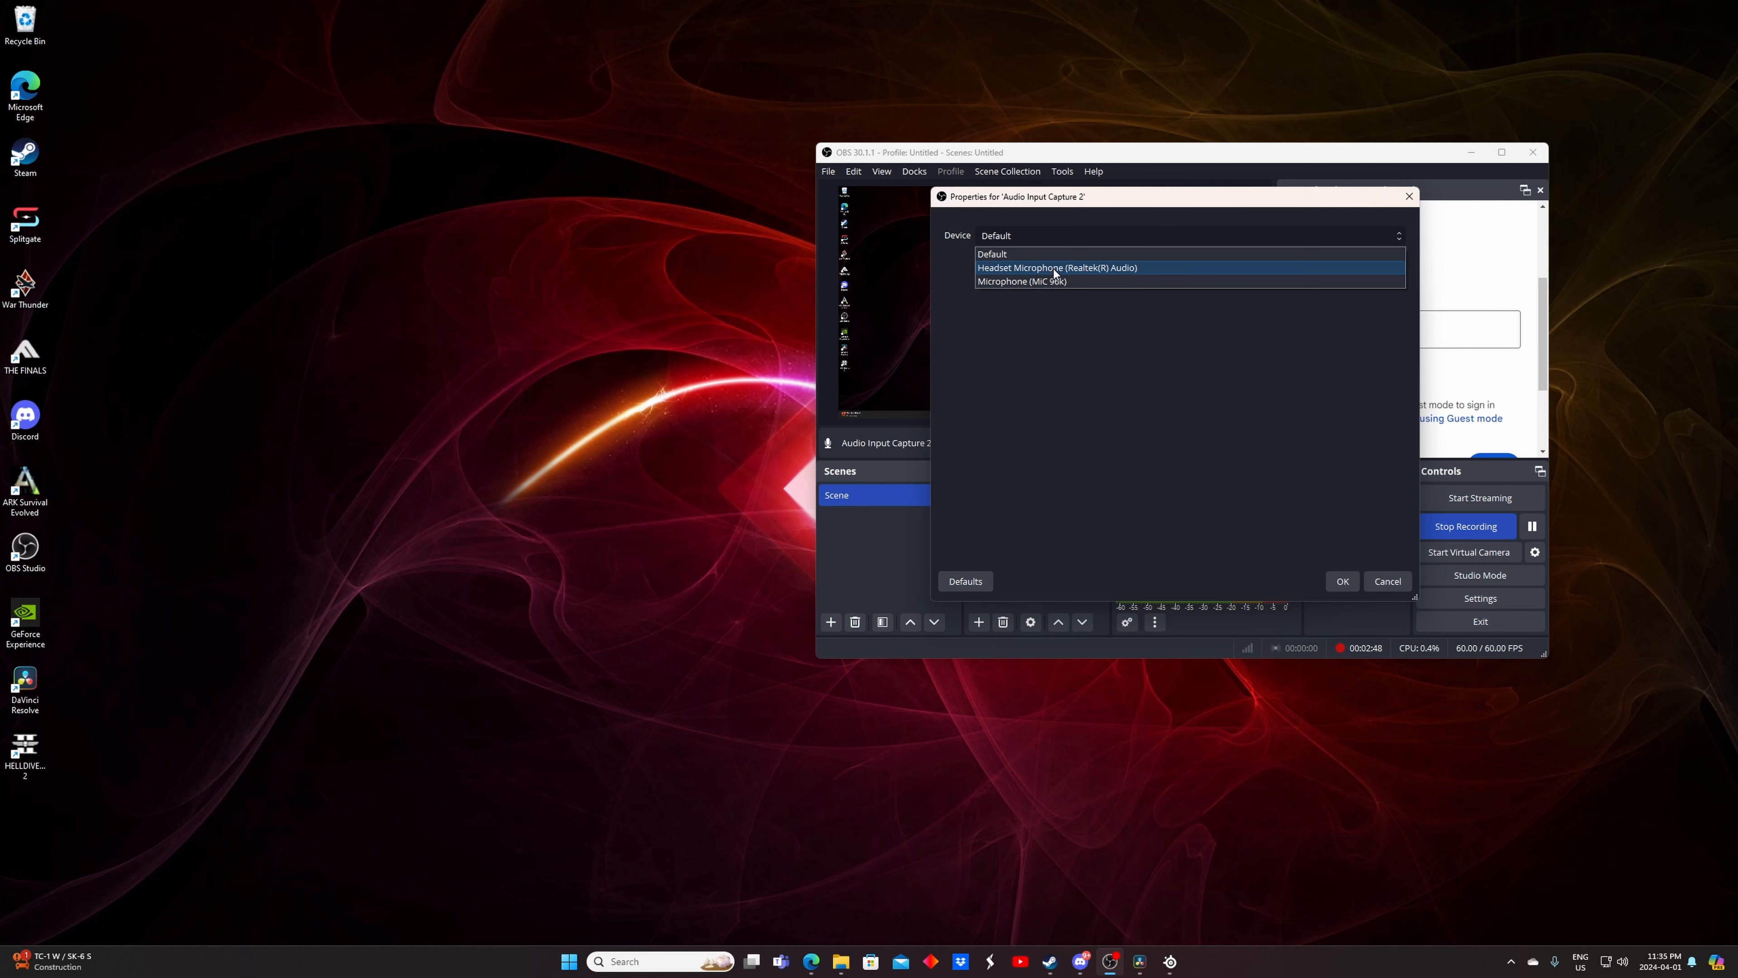
pyautogui.click(1389, 583)
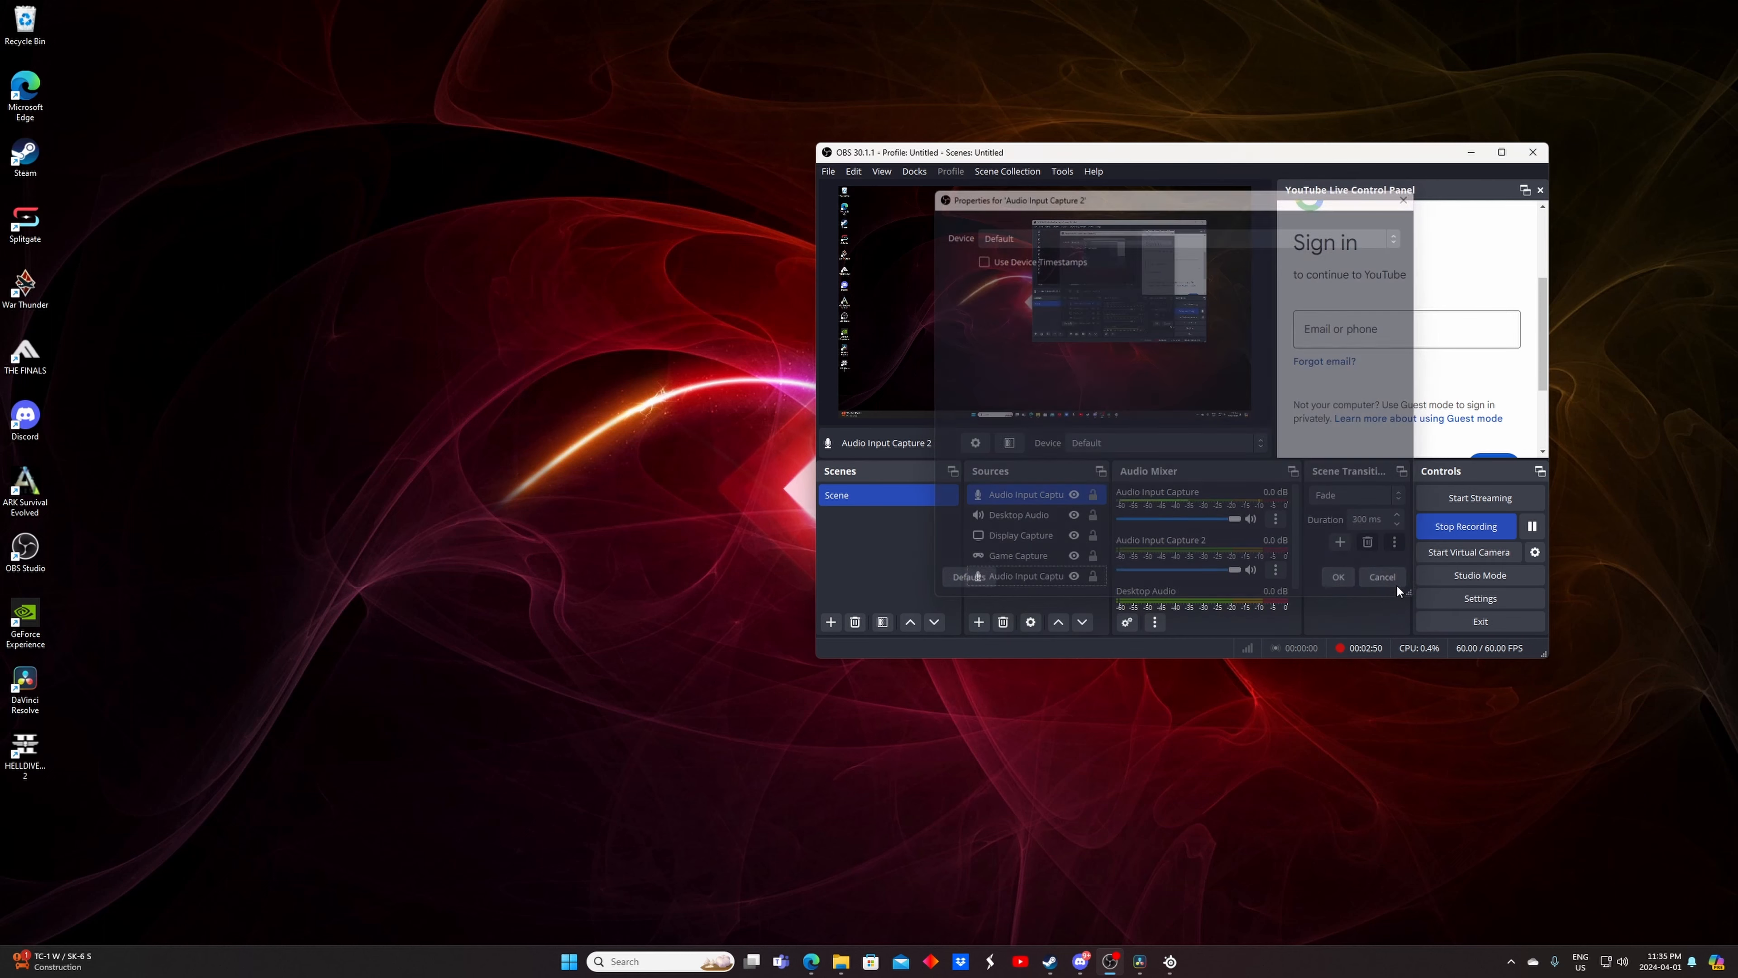
pyautogui.click(1014, 579)
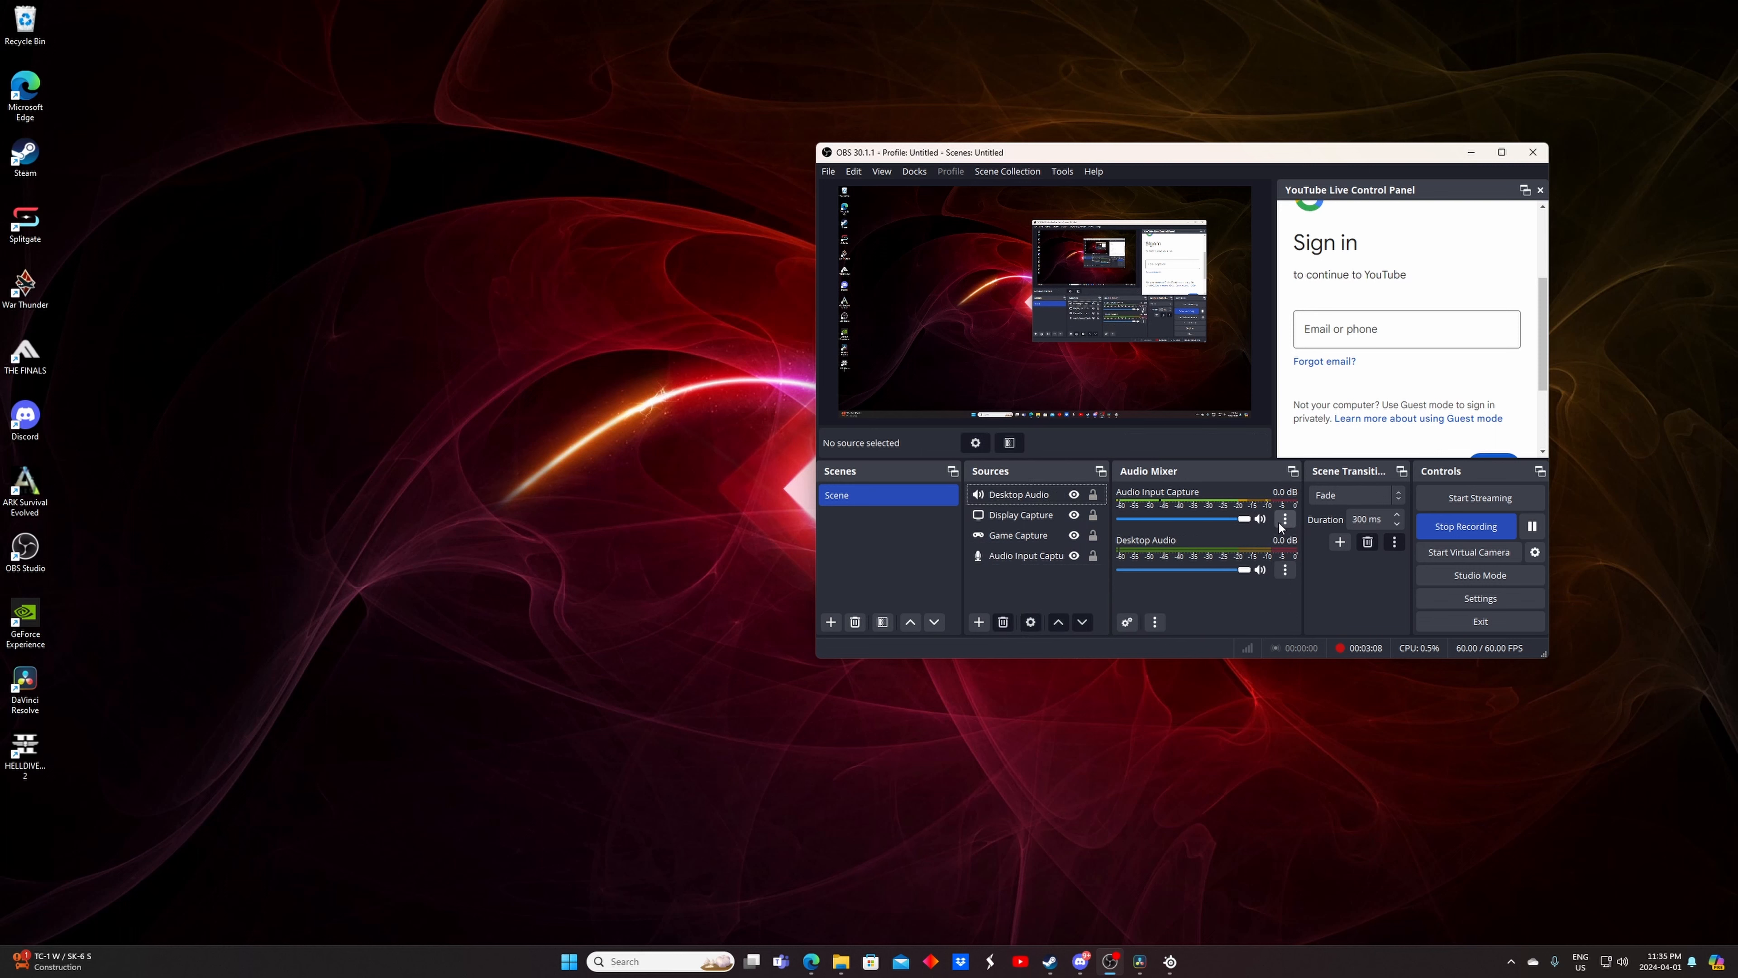
# Open the Audio Input Capture filters to view the Compressor settings, then close the window
pyautogui.click(1285, 521)
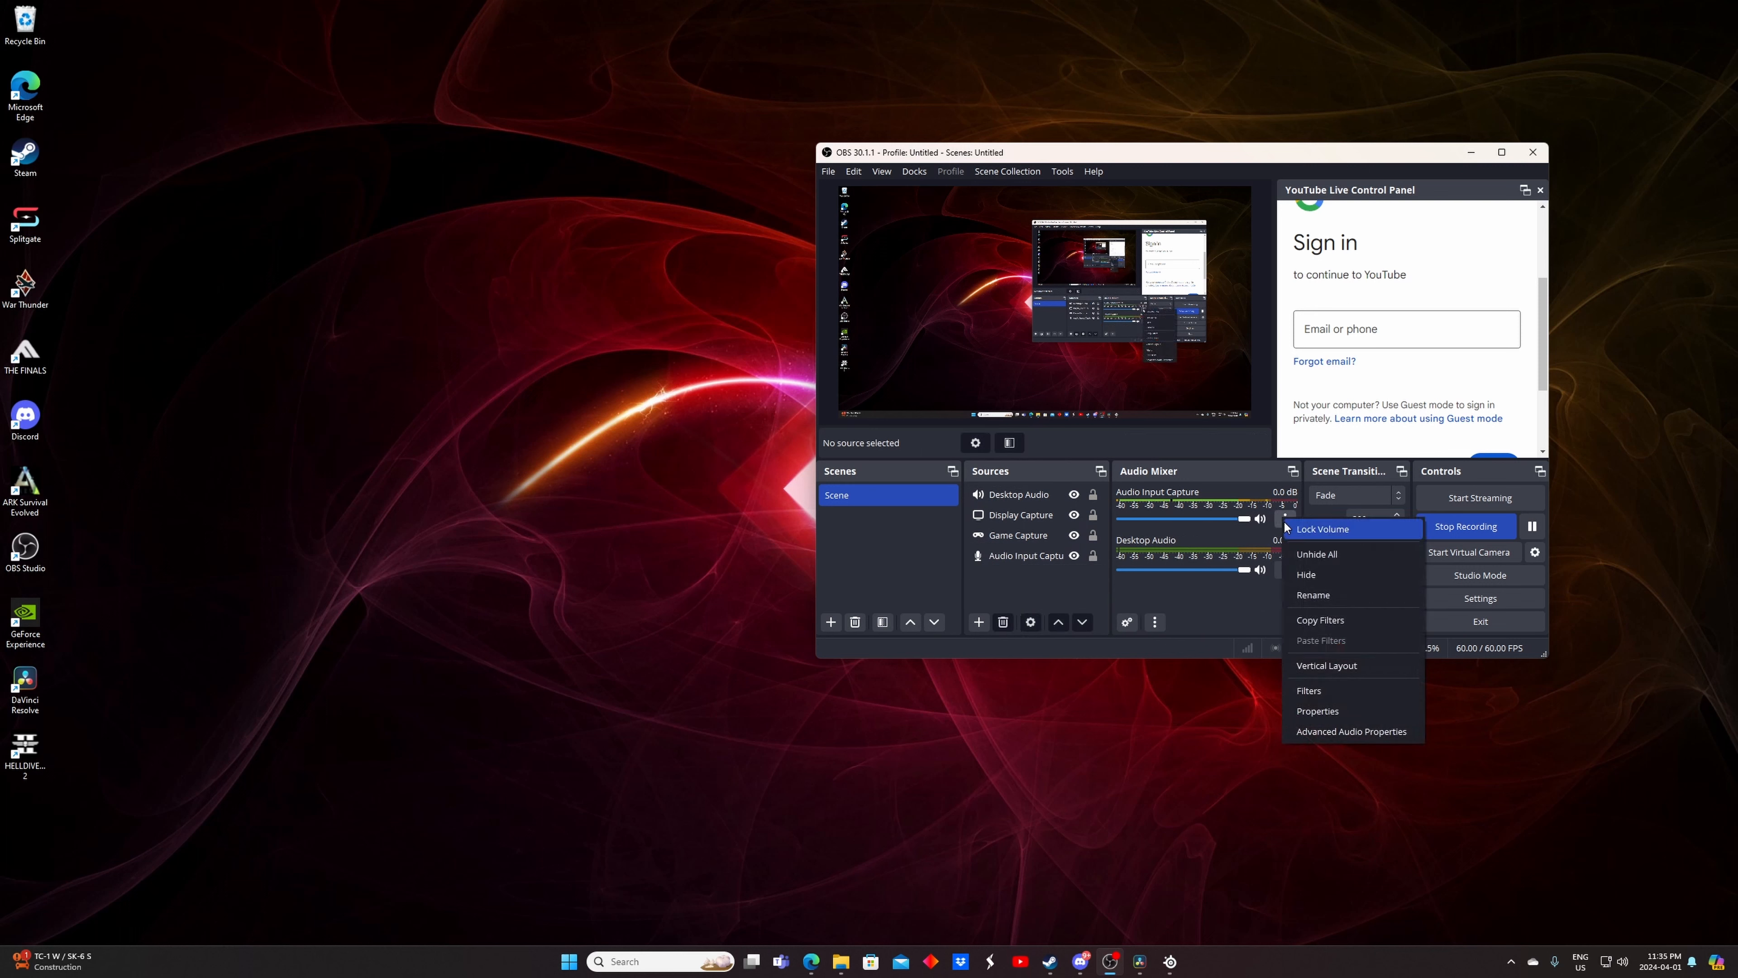
pyautogui.click(1319, 682)
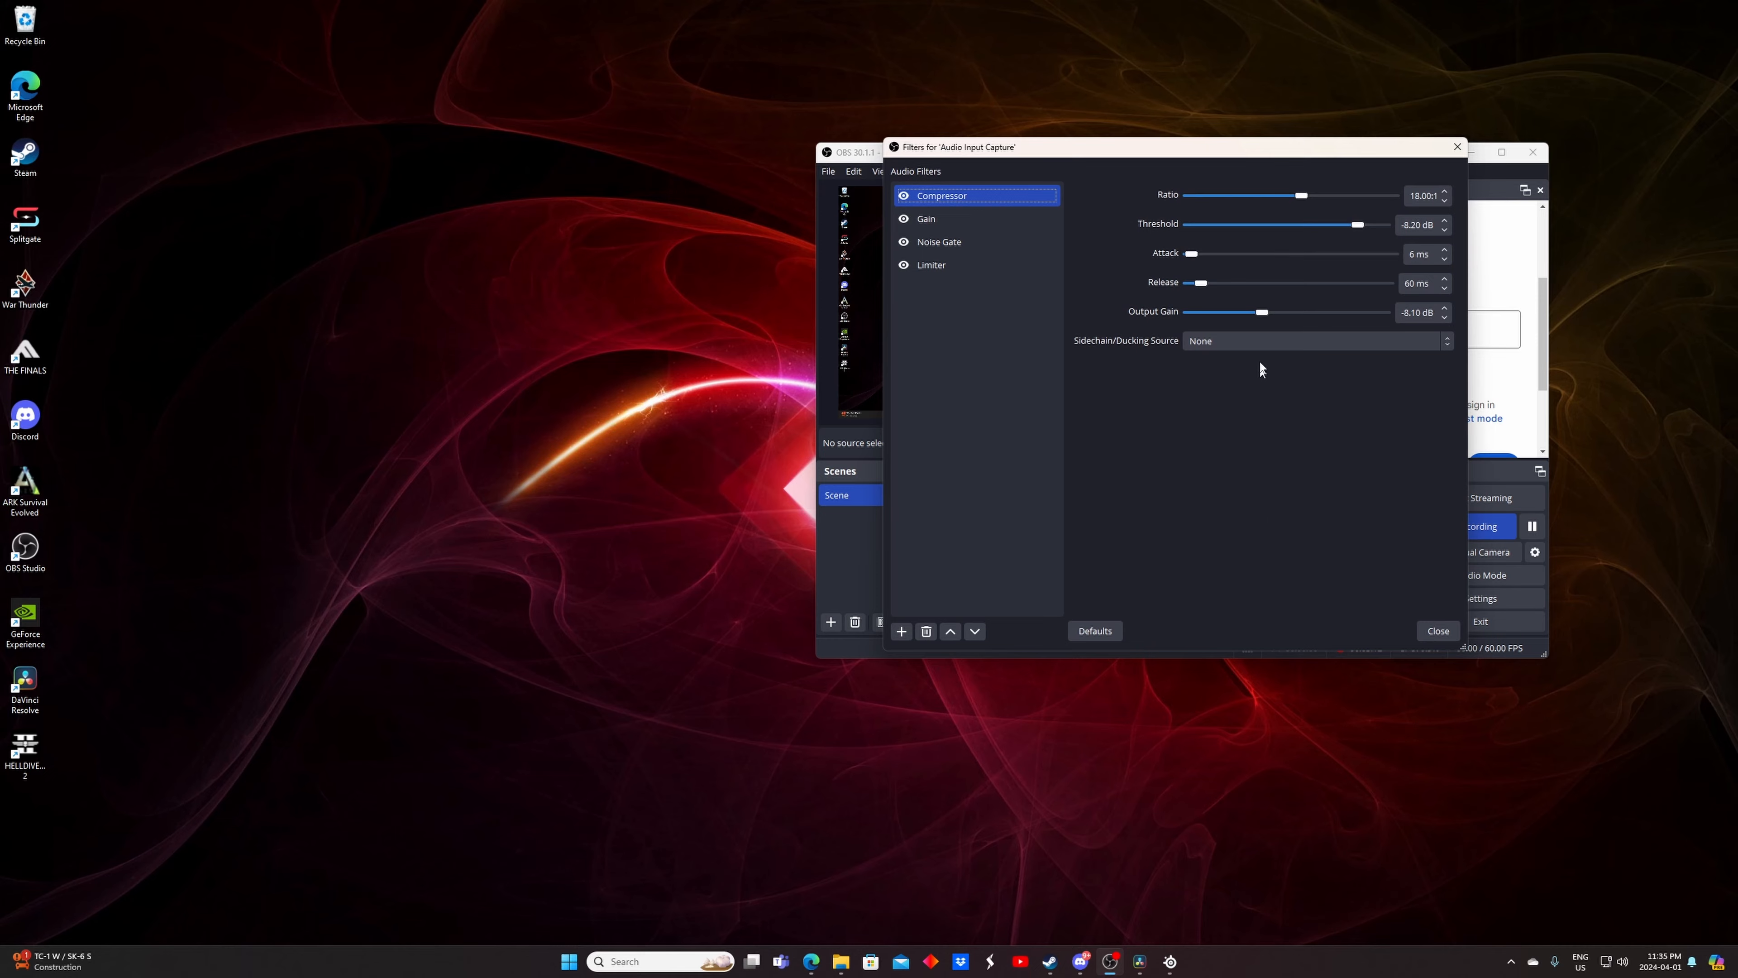
pyautogui.moveTo(1241, 155); pyautogui.dragTo(1064, 373)
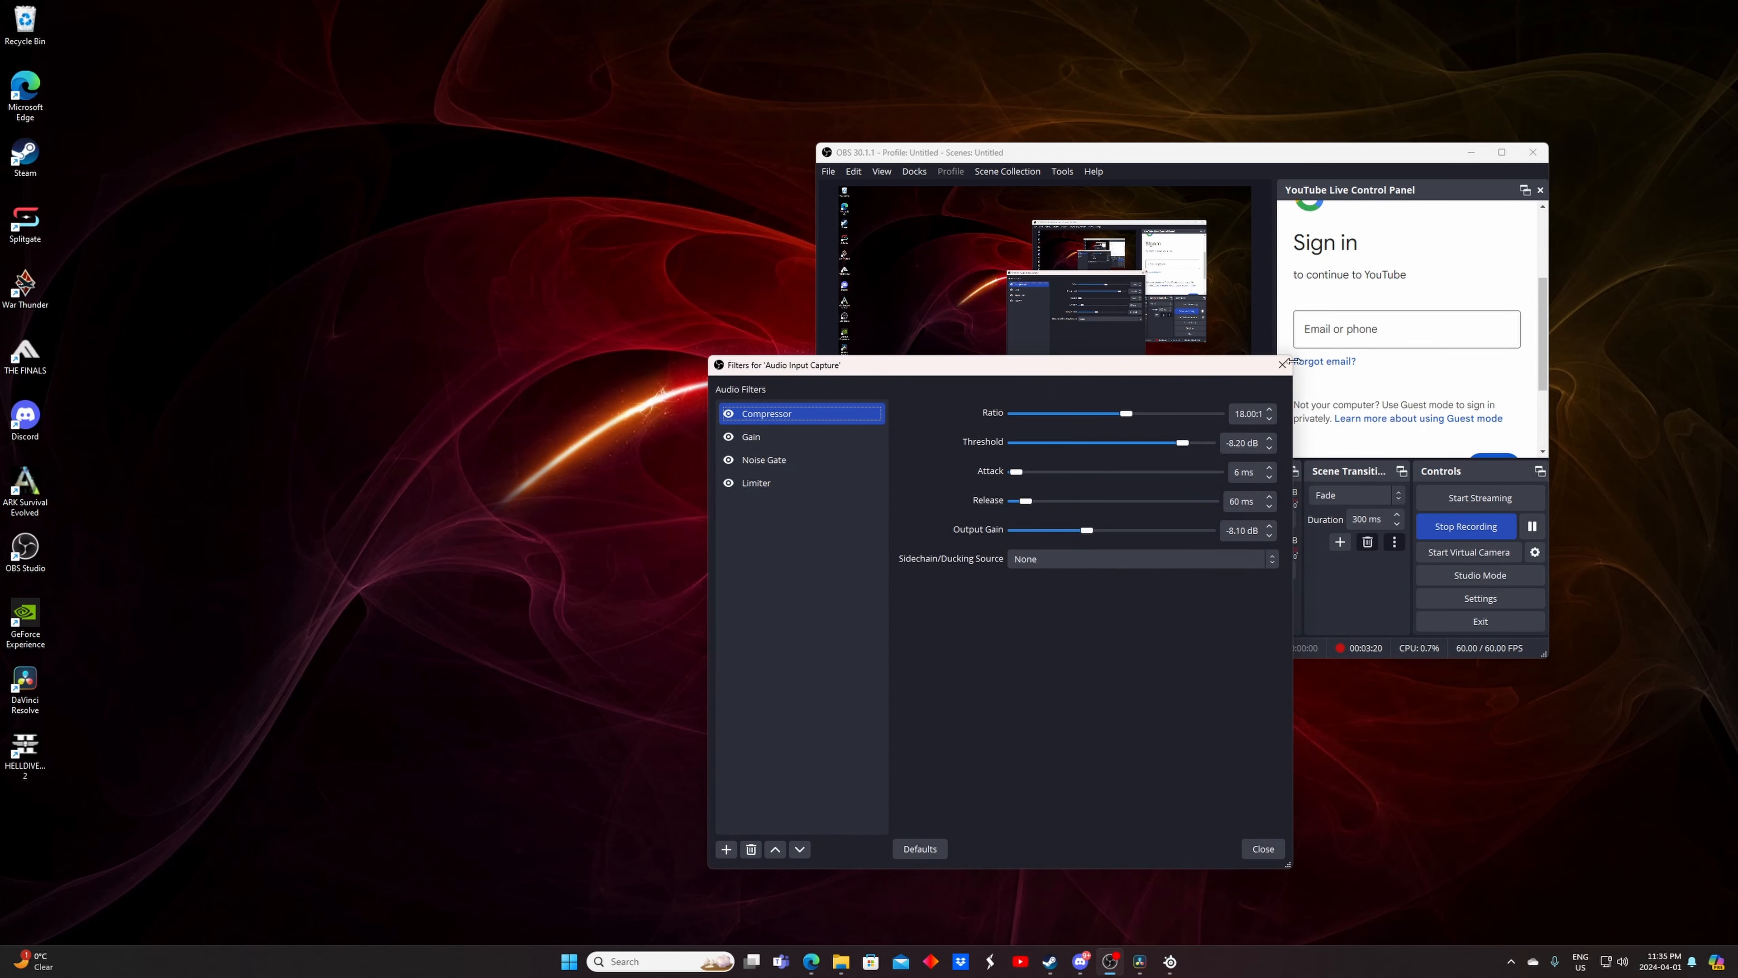
pyautogui.click(1281, 364)
# Review the microphone's Compressor, Gain, Noise Gate and Limiter filter settings
pyautogui.click(1285, 518)
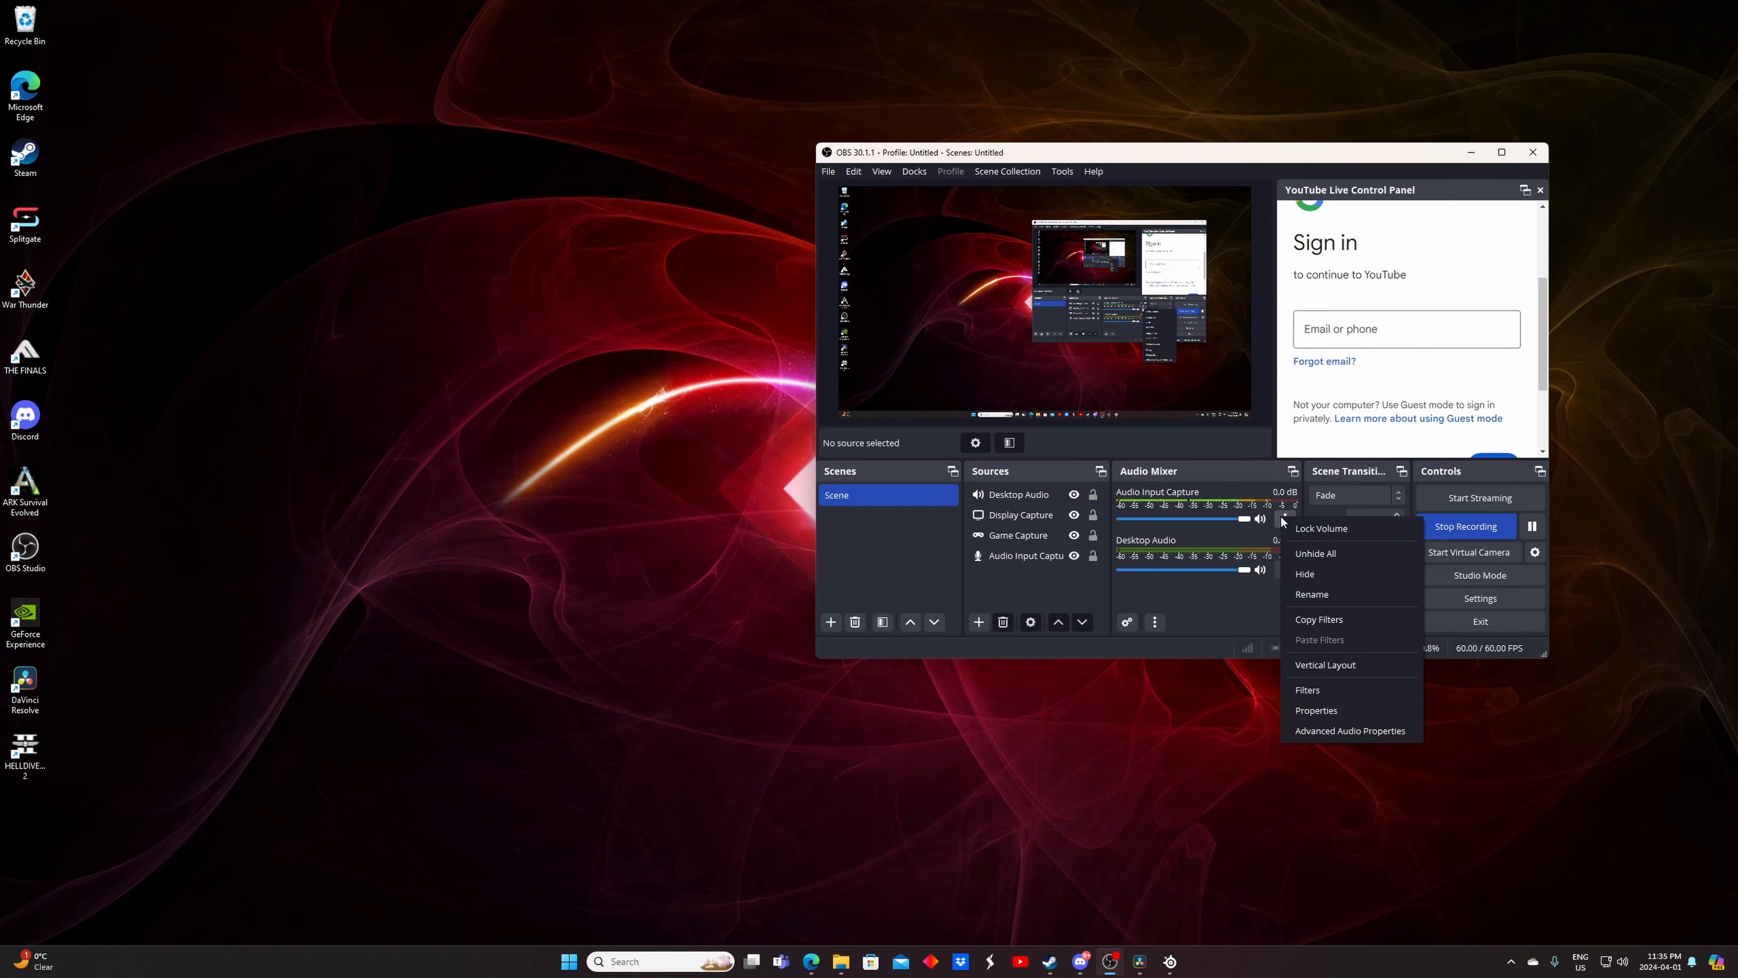
pyautogui.click(1308, 689)
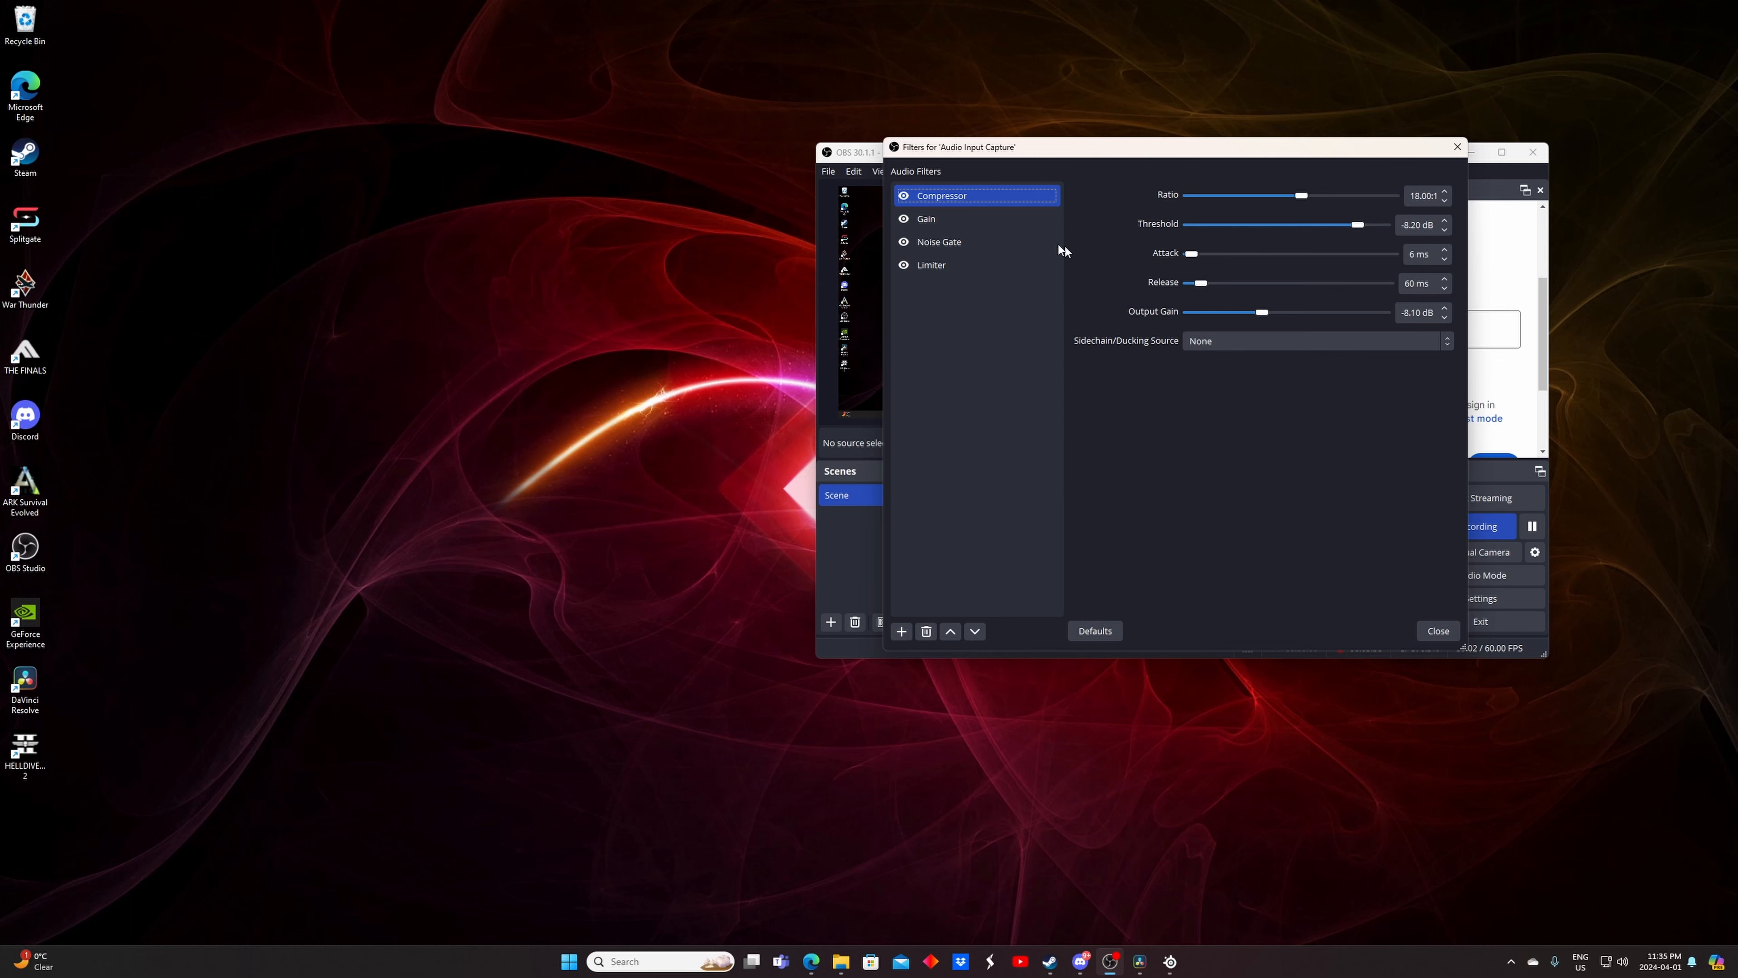
pyautogui.moveTo(1265, 153); pyautogui.dragTo(721, 186)
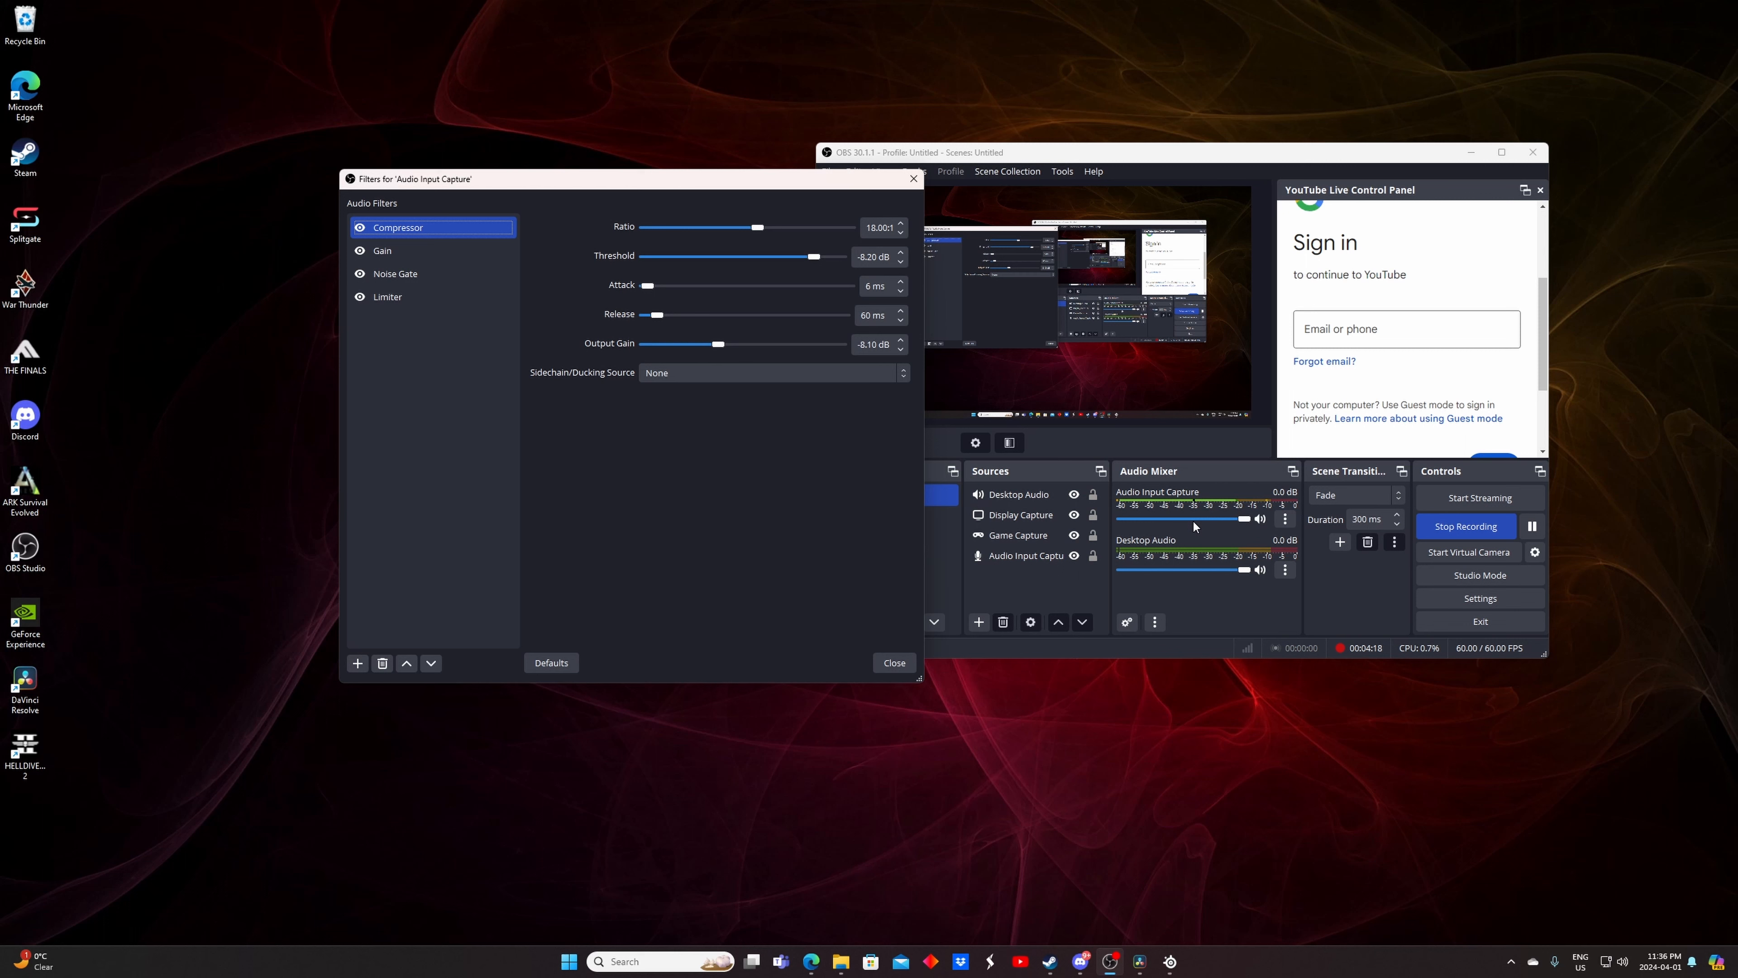
pyautogui.click(454, 258)
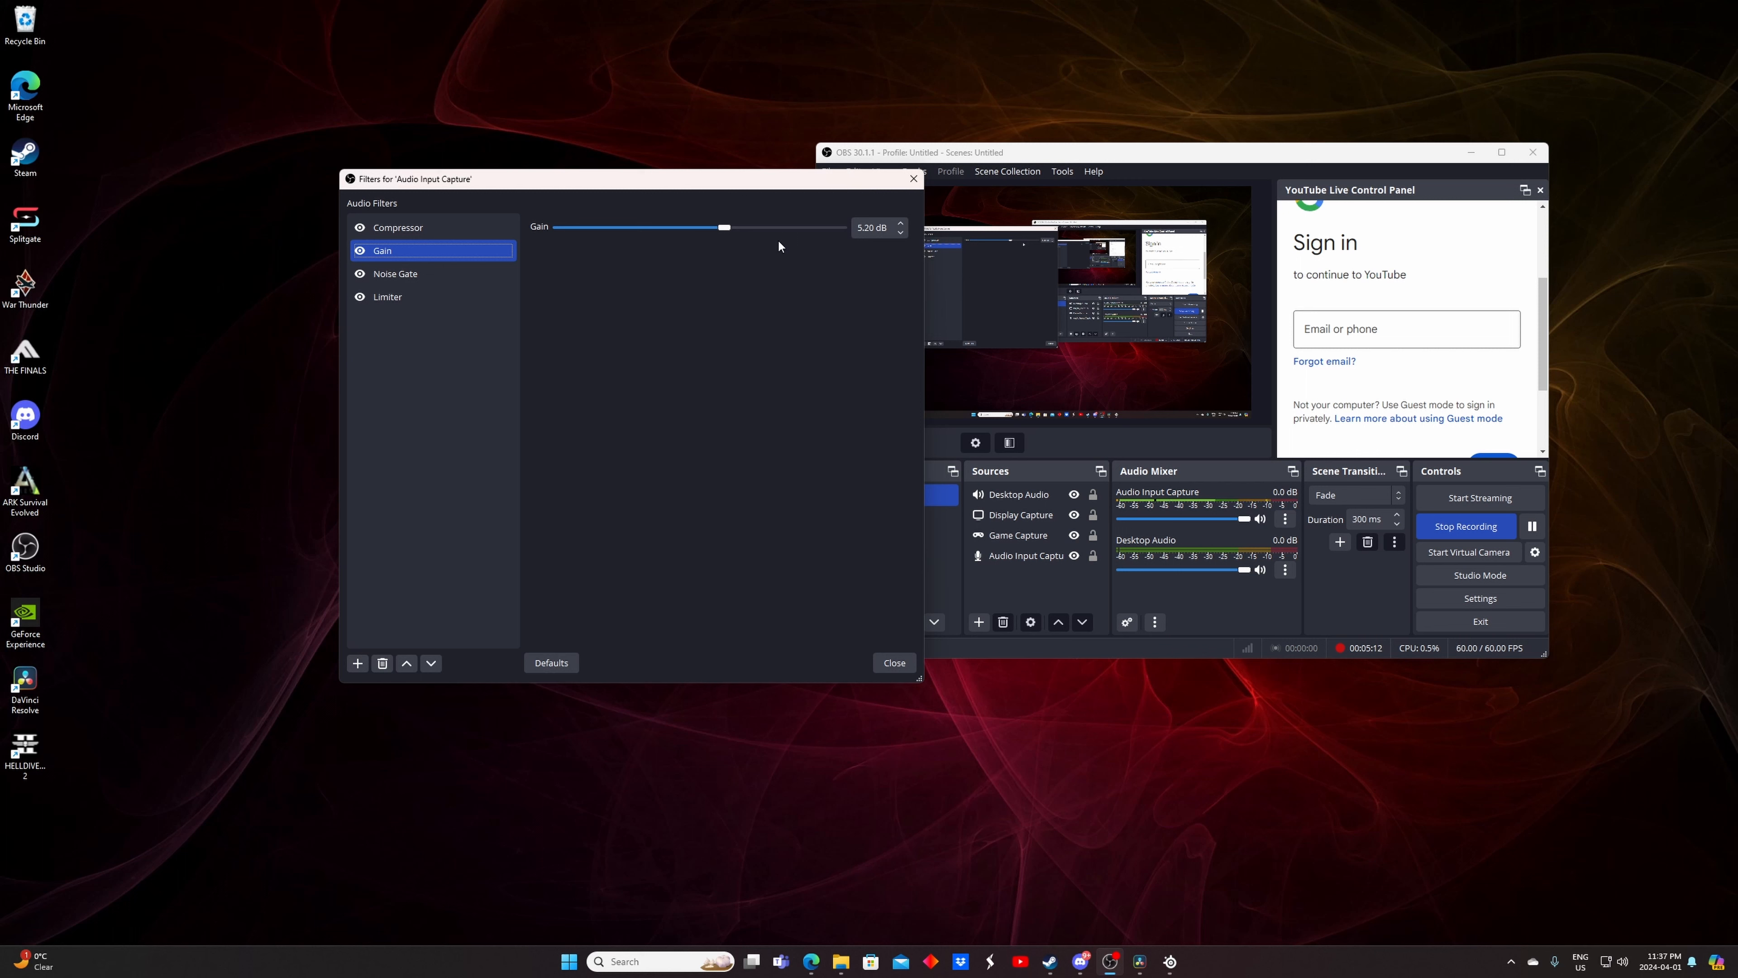
pyautogui.click(398, 276)
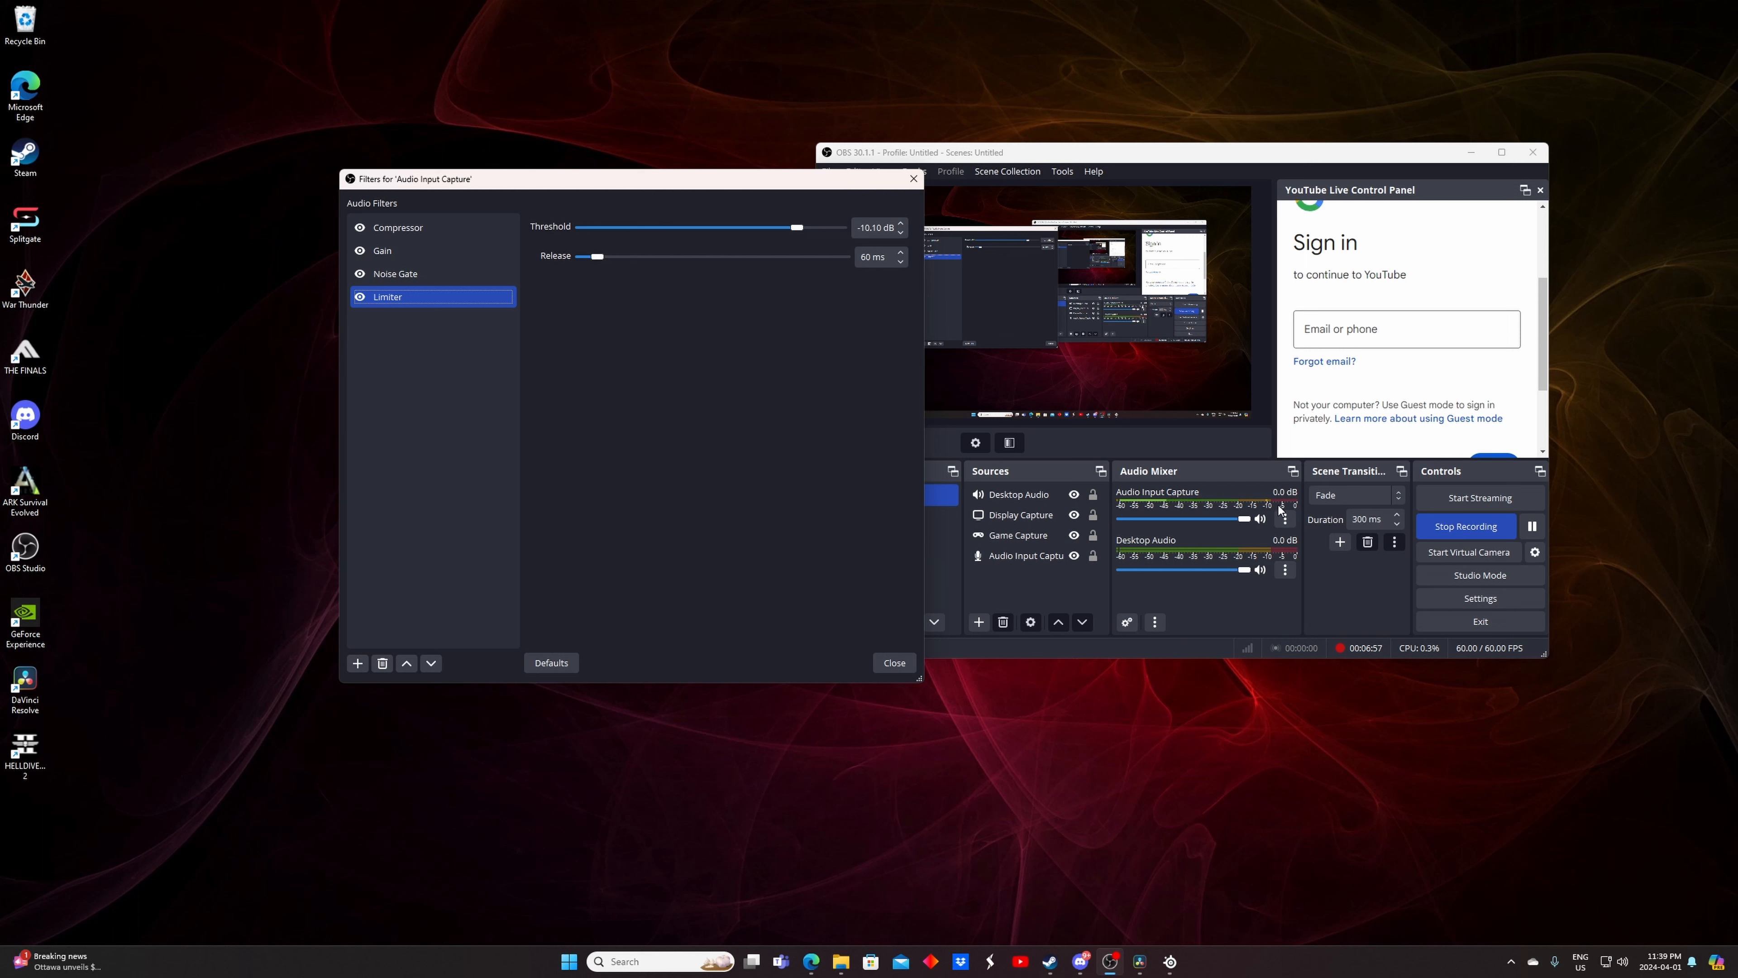
pyautogui.moveTo(797, 227); pyautogui.dragTo(846, 228)
pyautogui.moveTo(825, 227); pyautogui.dragTo(800, 233)
# Open the Desktop Audio filters to view its Limiter settings, then close the window
pyautogui.click(1285, 570)
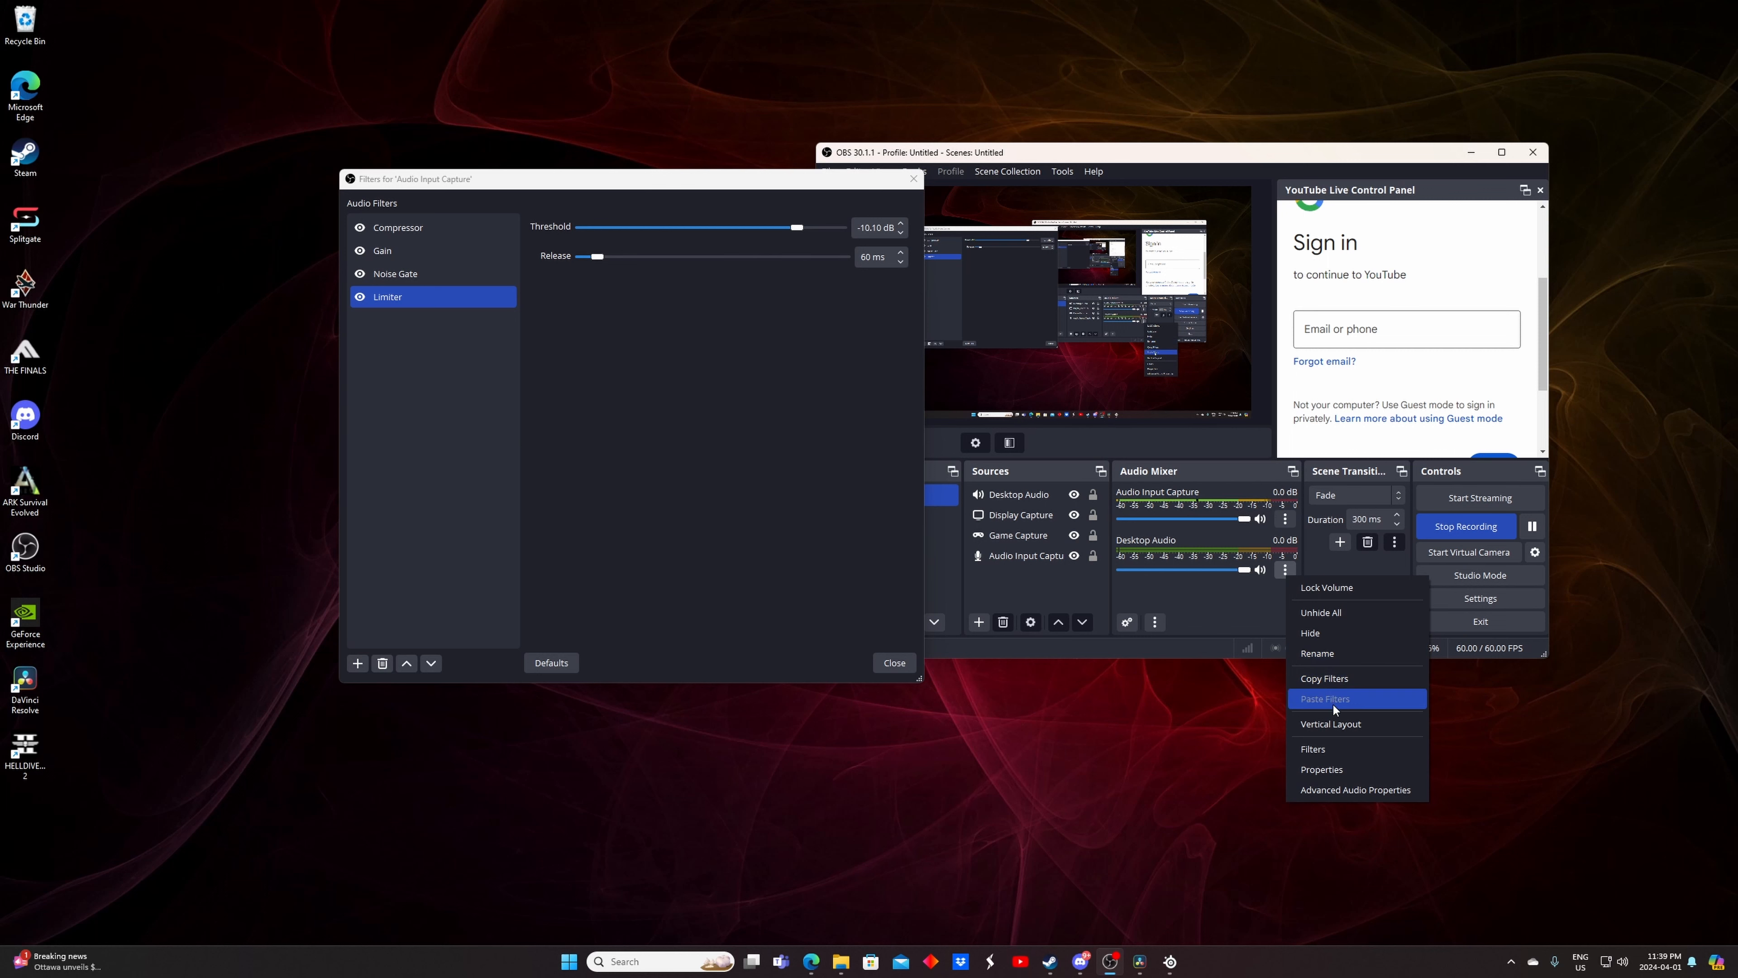
pyautogui.click(1332, 744)
pyautogui.moveTo(1263, 152); pyautogui.dragTo(699, 222)
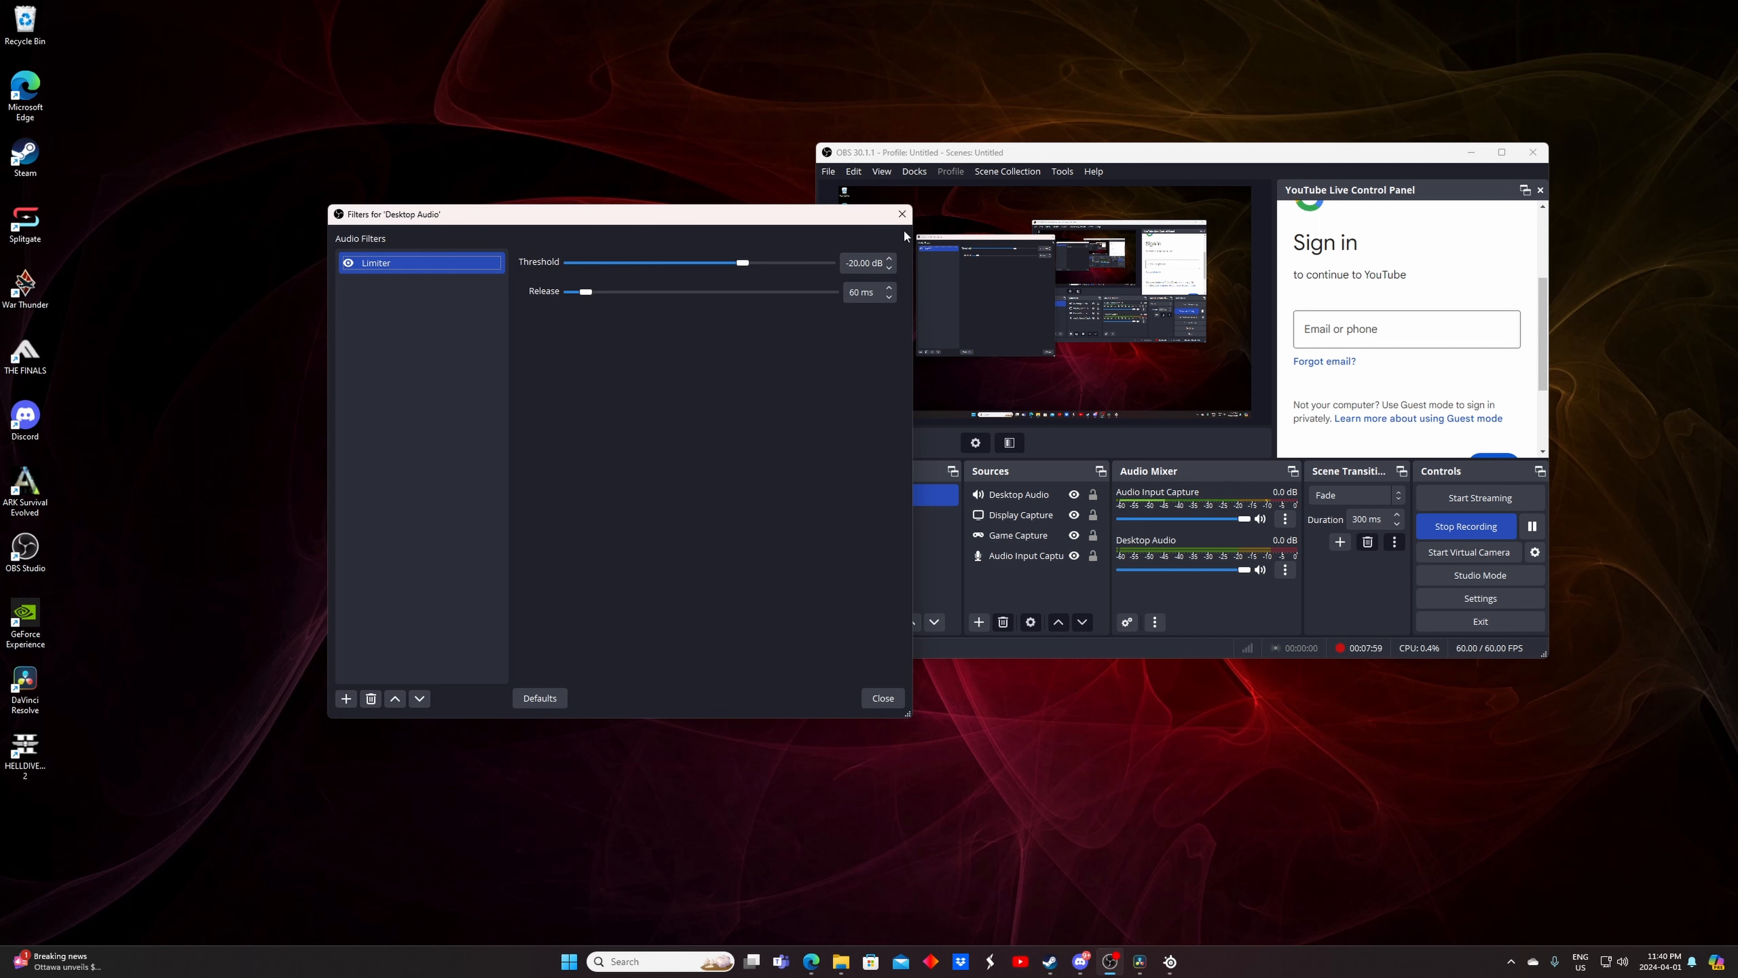
pyautogui.click(902, 214)
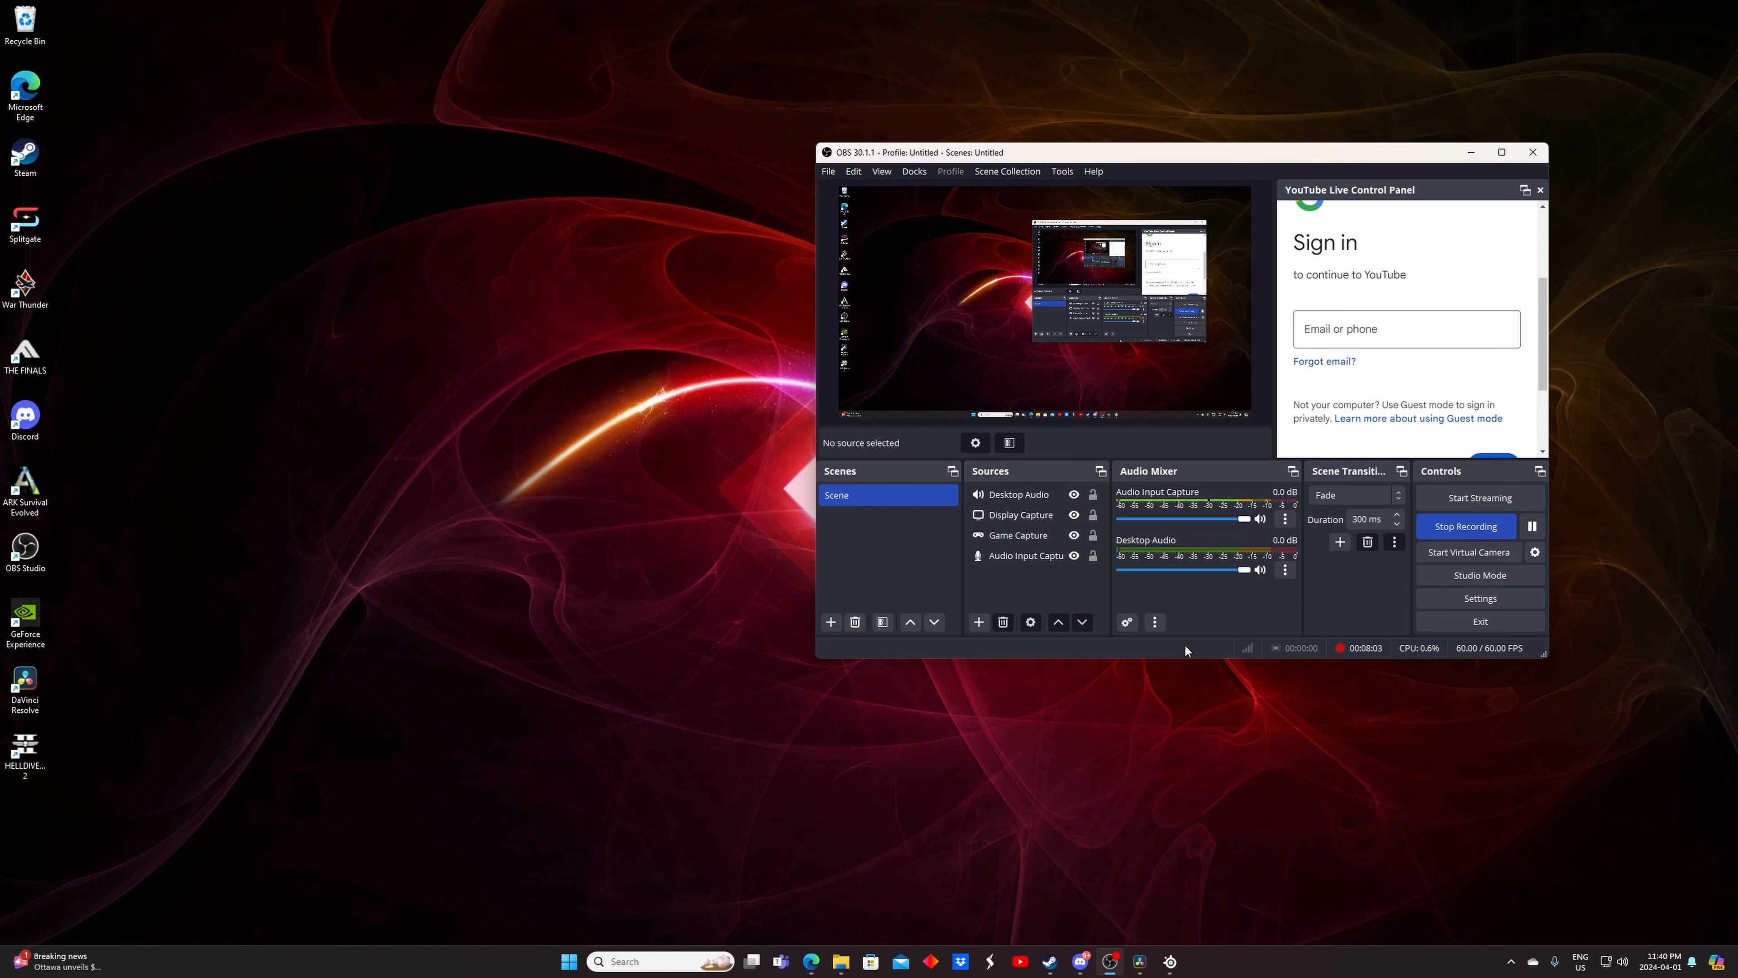
# Open Settings and review the Stream and Output pages, including the audio bitrate options
pyautogui.click(1479, 599)
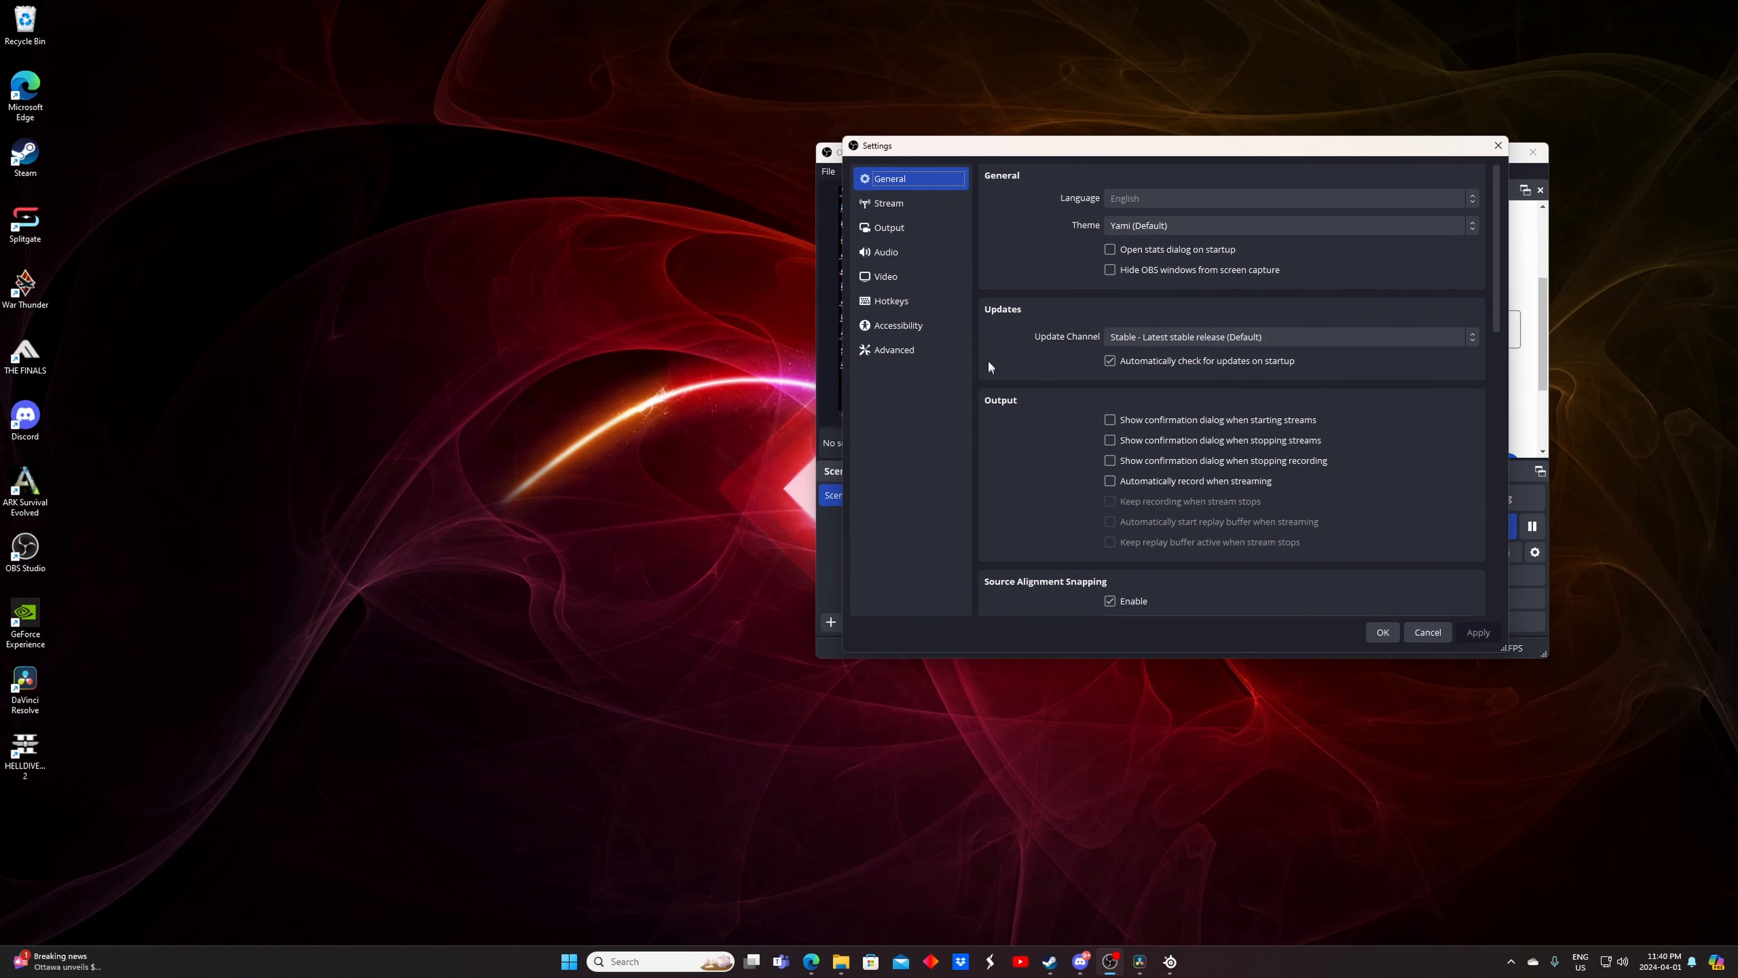
pyautogui.moveTo(1113, 151); pyautogui.dragTo(442, 192)
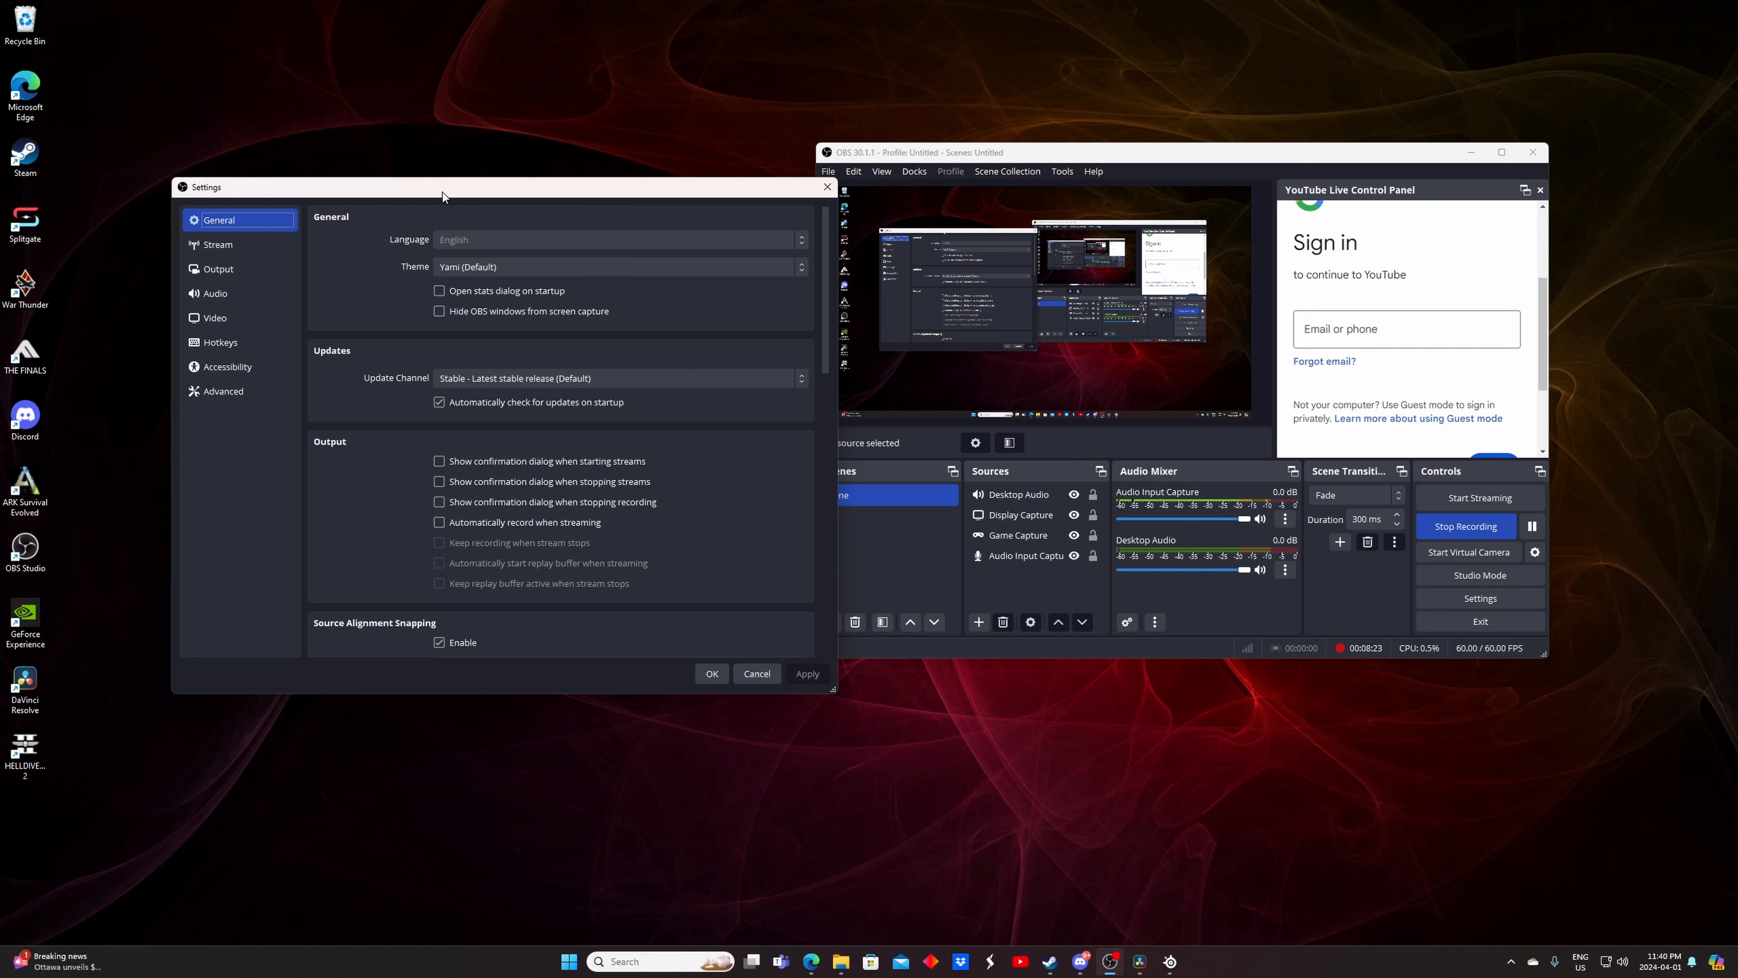
pyautogui.click(261, 248)
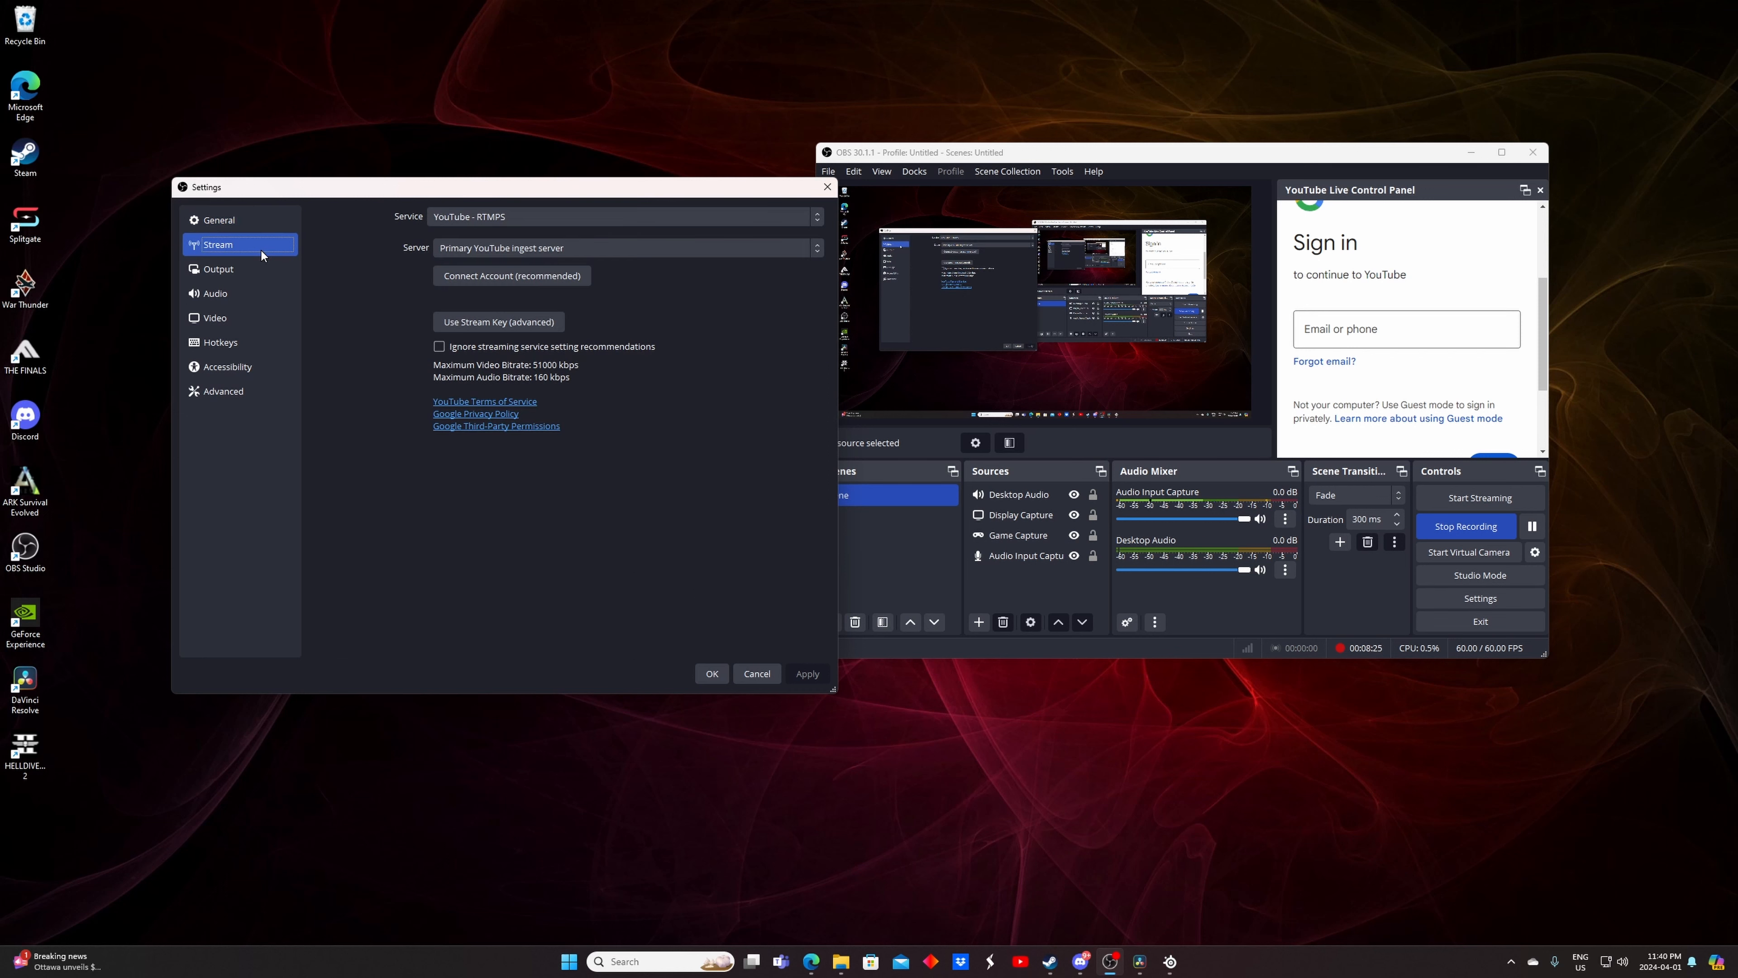
pyautogui.click(255, 268)
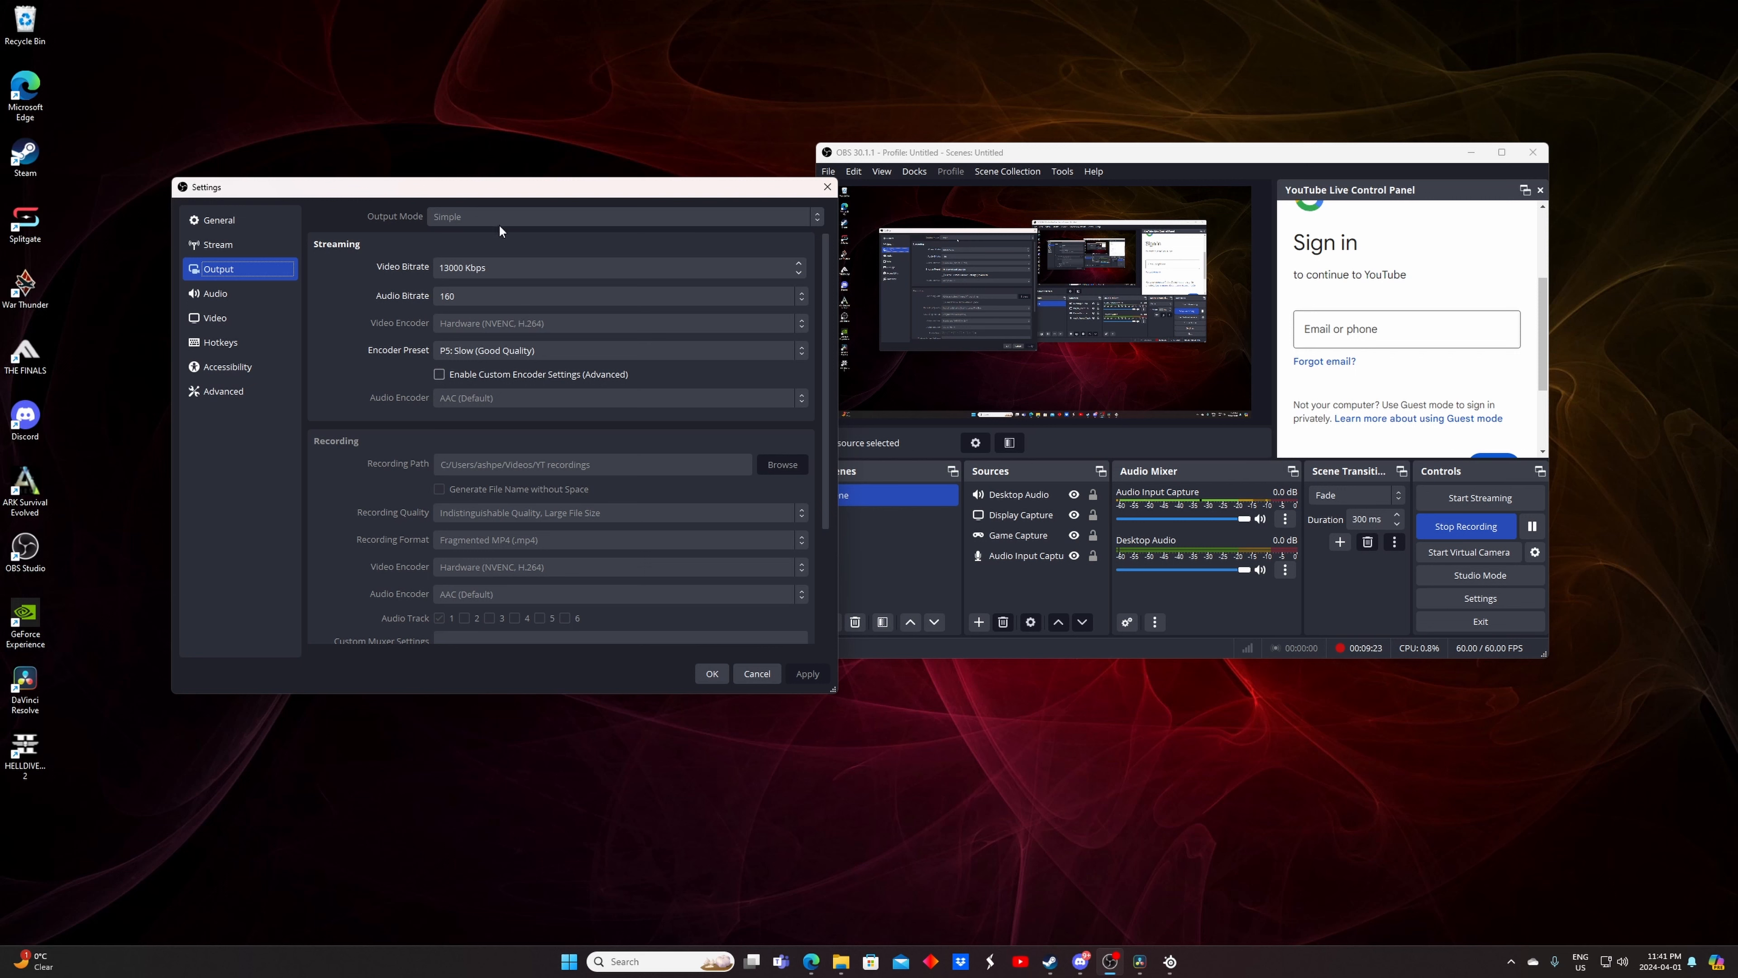
pyautogui.click(525, 294)
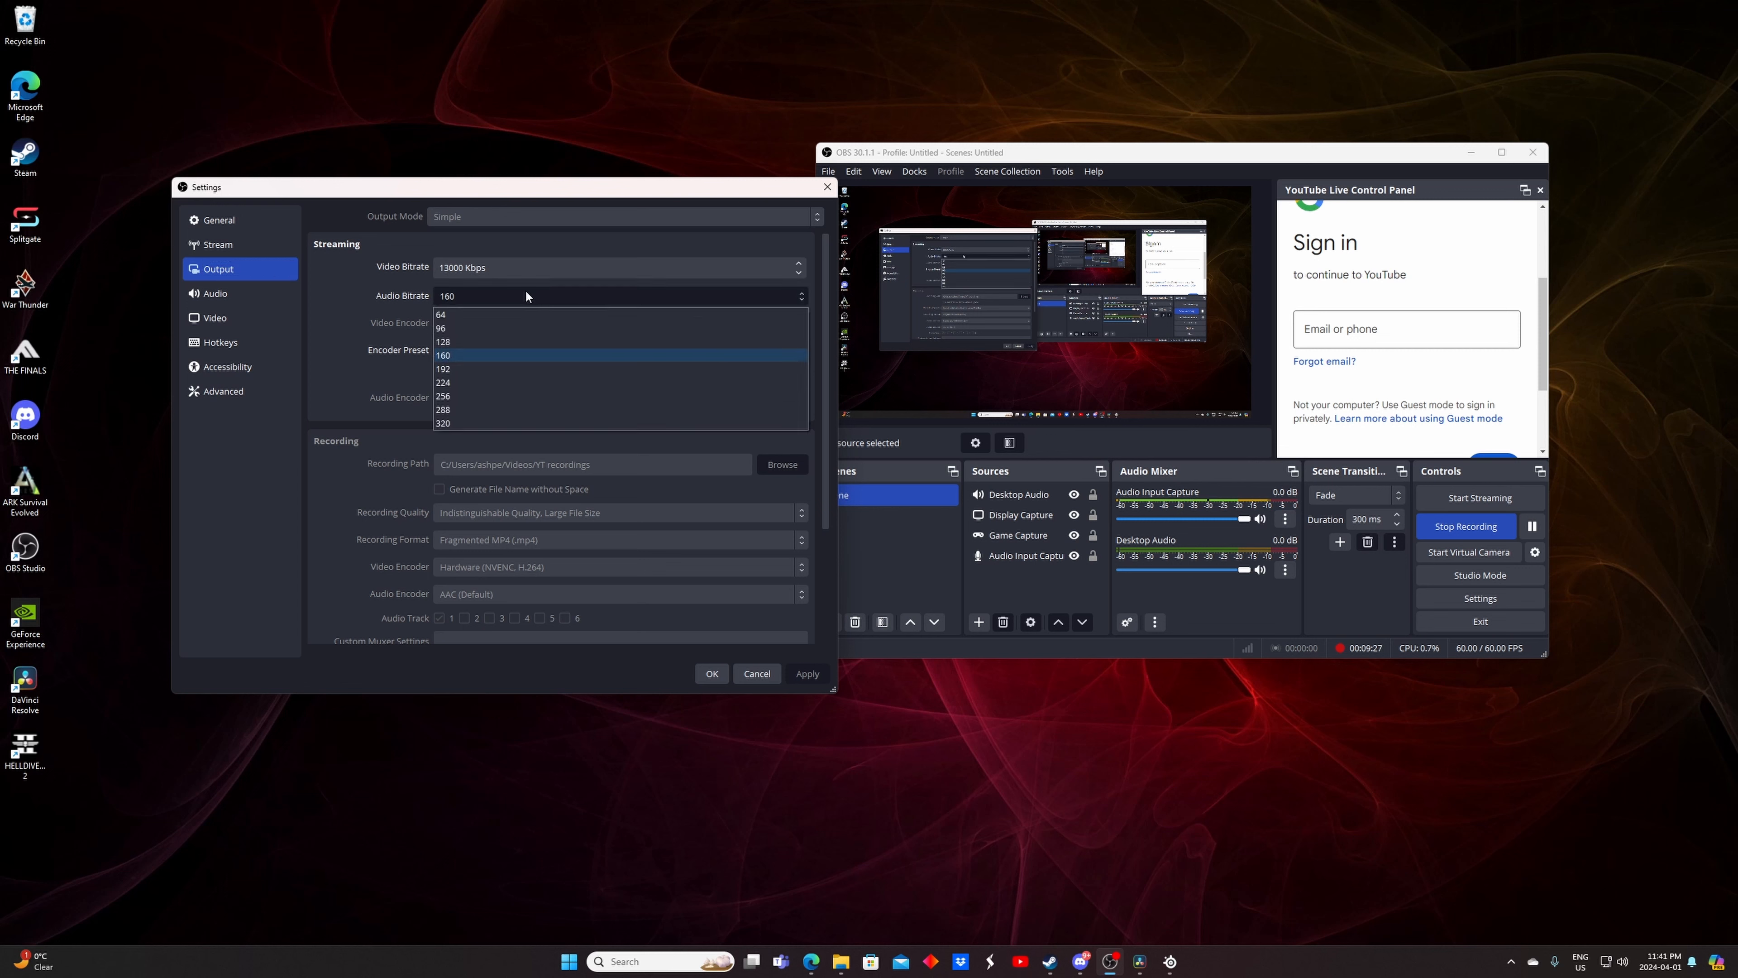
pyautogui.click(526, 294)
pyautogui.click(525, 294)
pyautogui.click(525, 296)
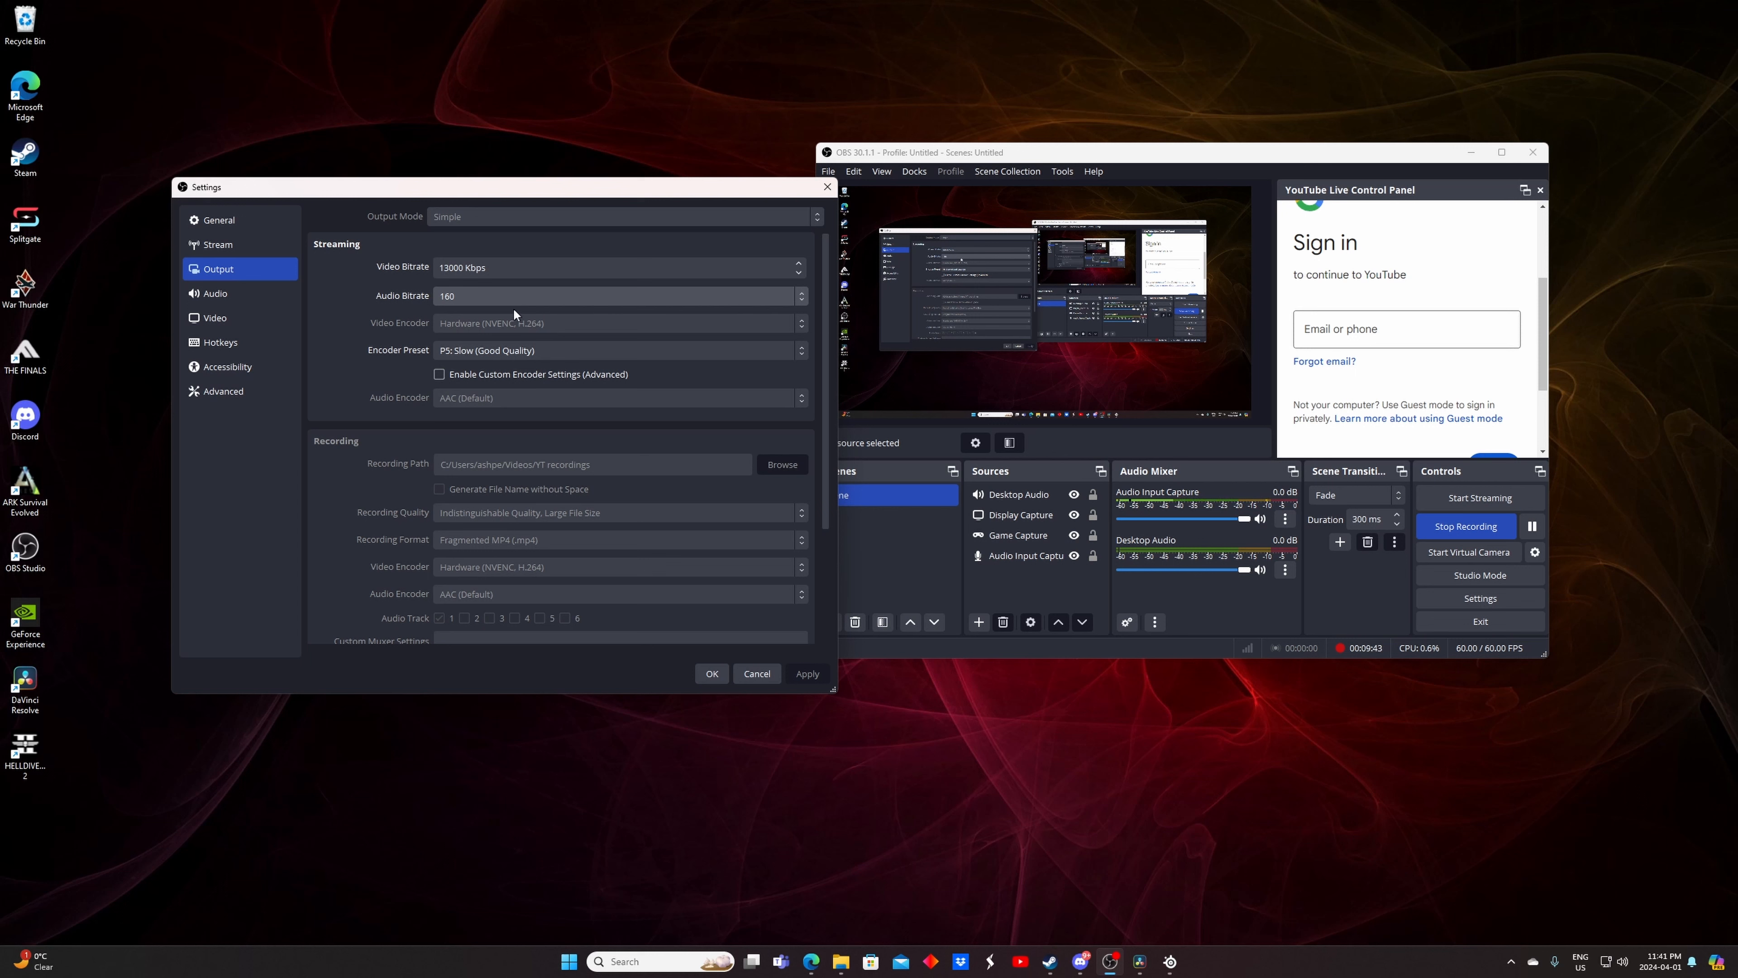
pyautogui.scroll(-4, 541, 374)
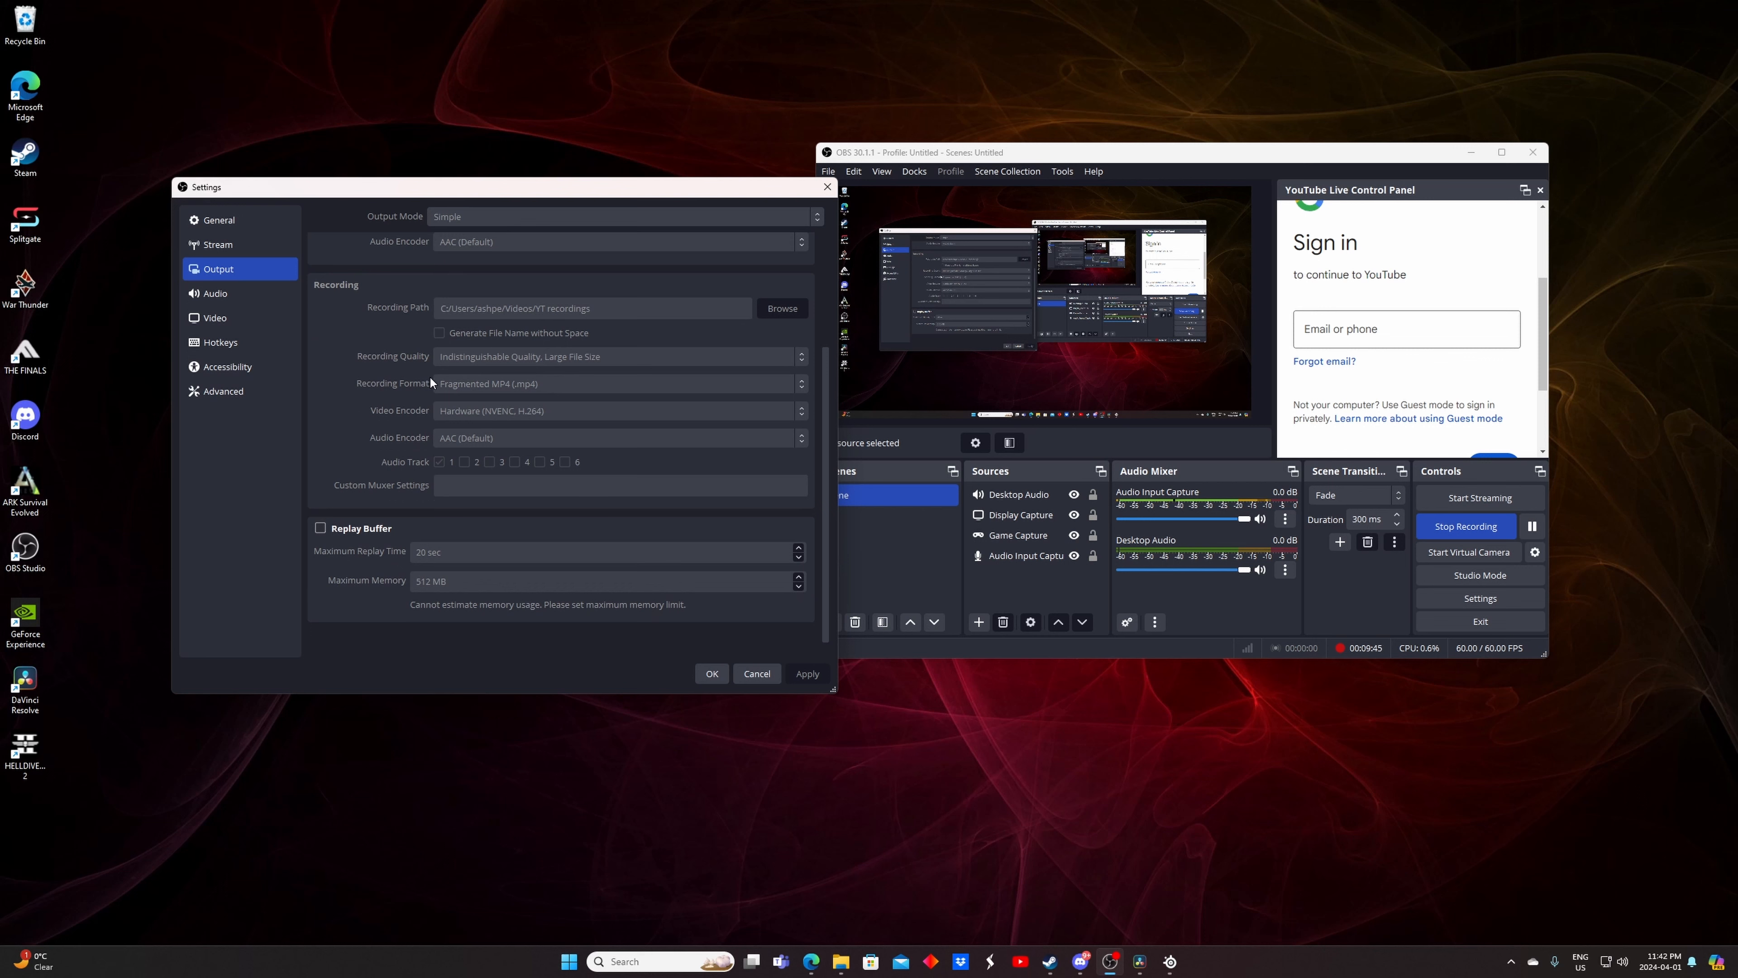
pyautogui.scroll(1, 452, 380)
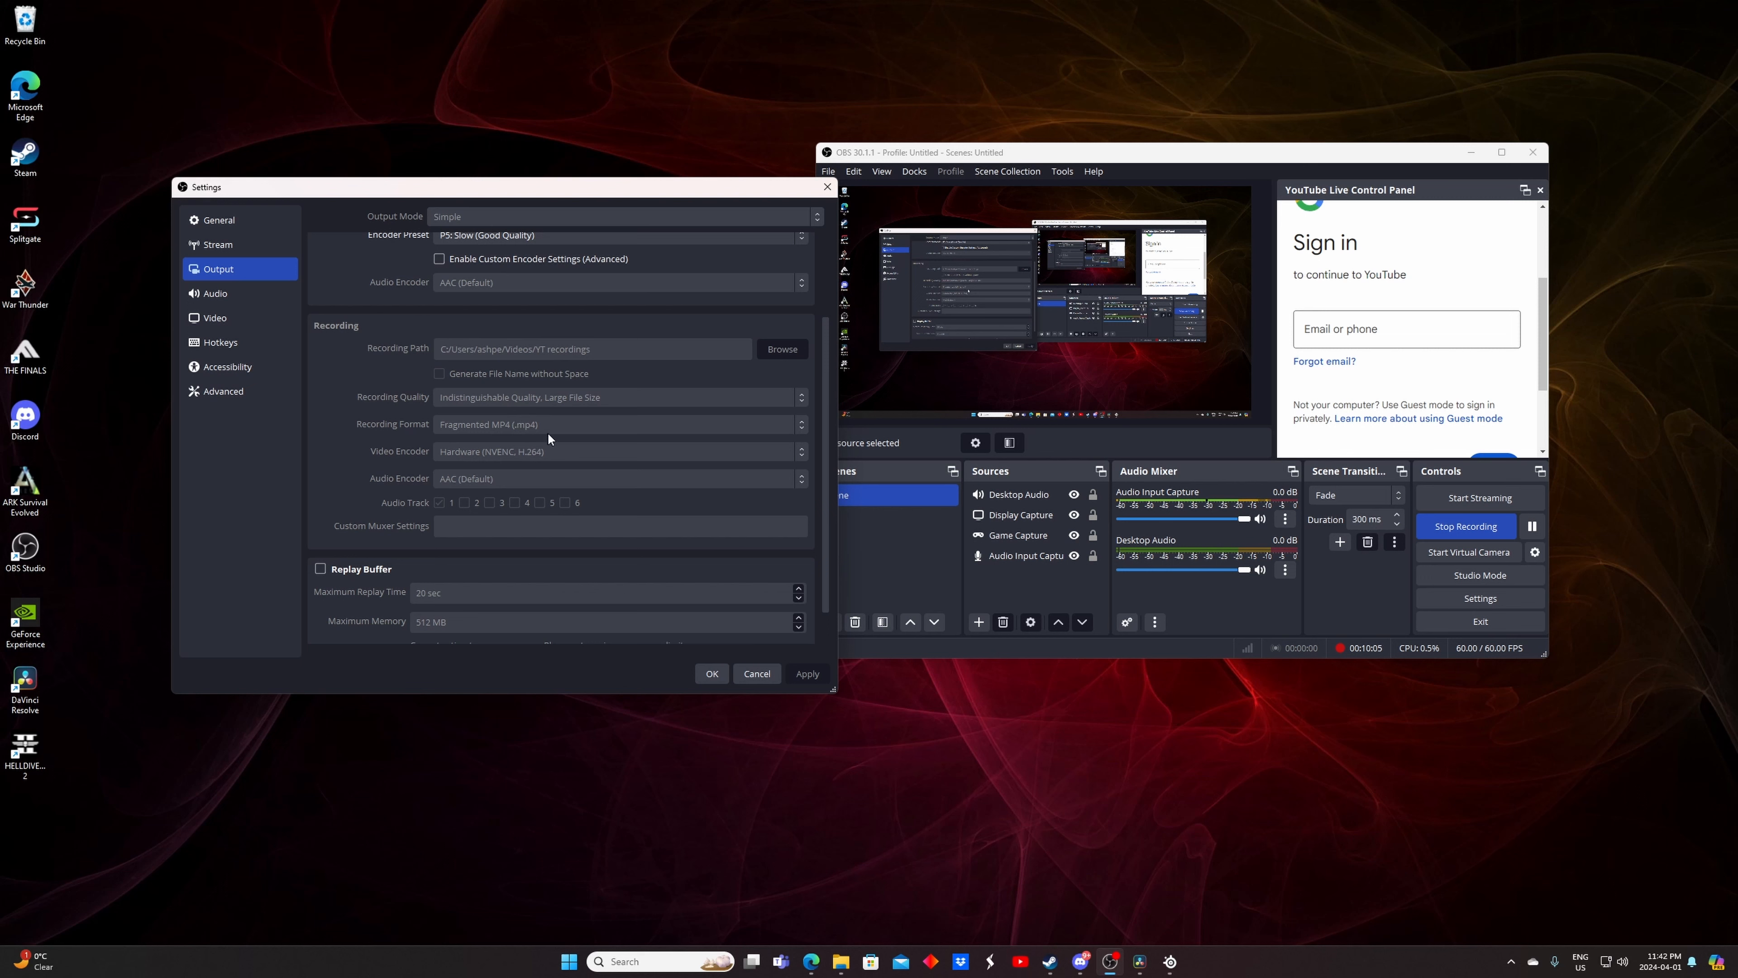
# Review the Audio, Video and Hotkeys settings pages, then close Settings
pyautogui.moveTo(552, 429)
pyautogui.click(215, 291)
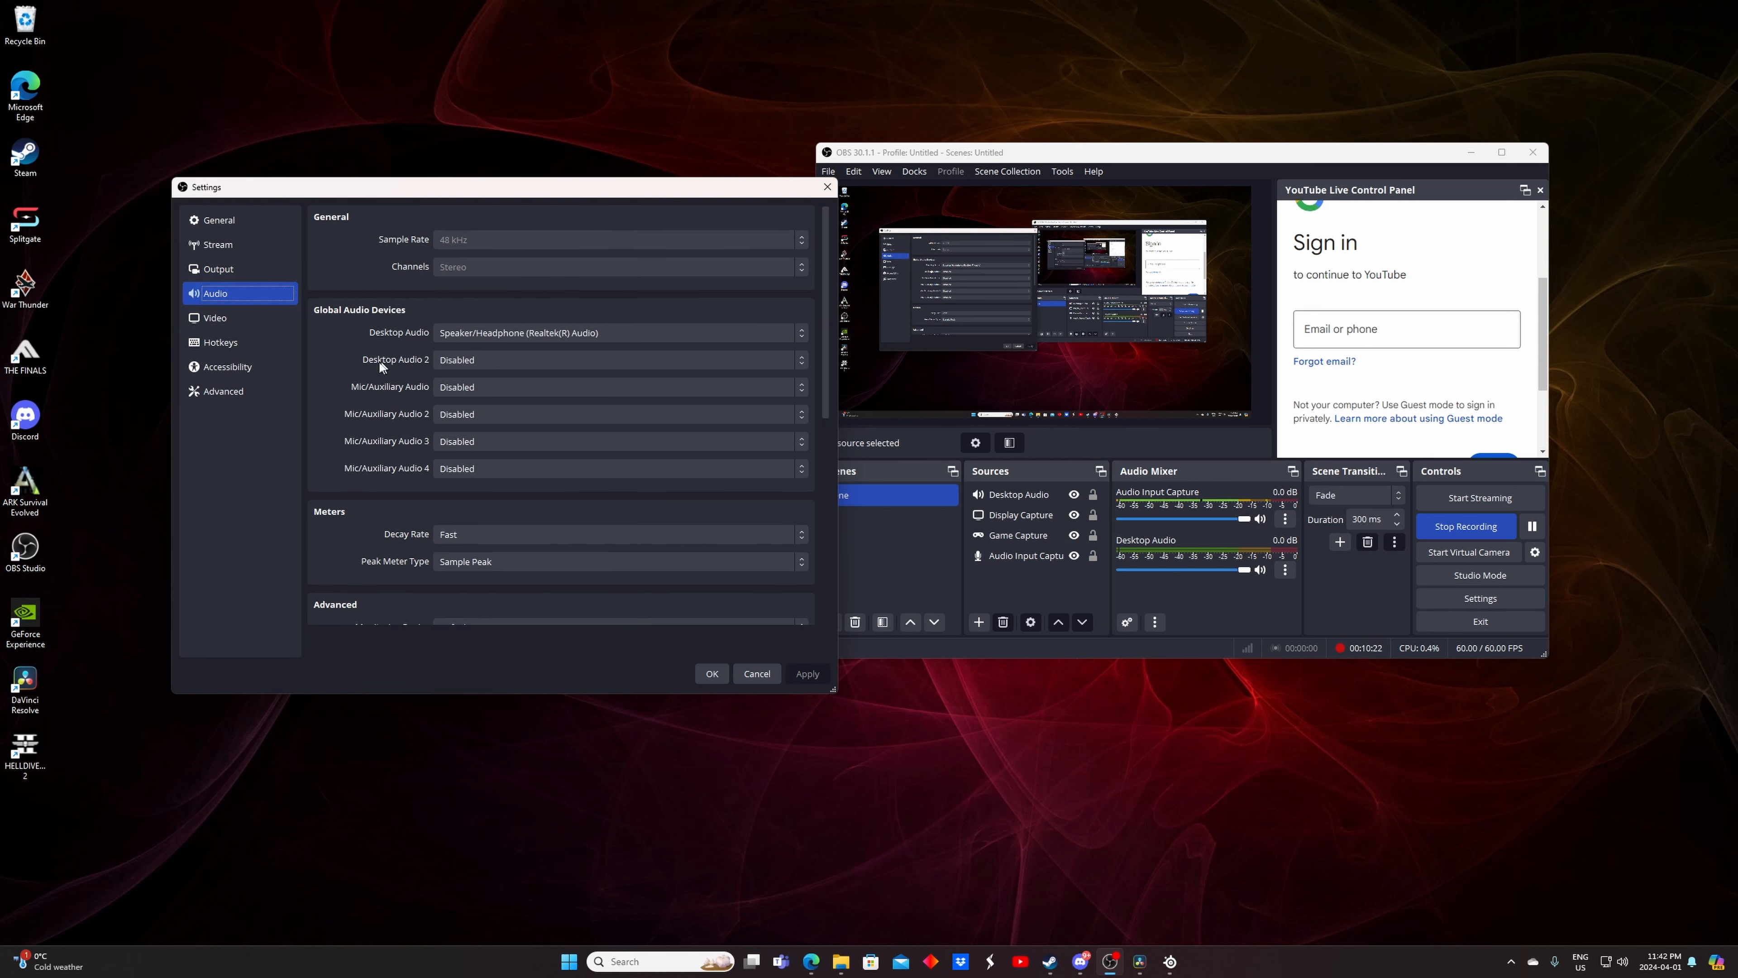
pyautogui.click(235, 319)
pyautogui.click(232, 342)
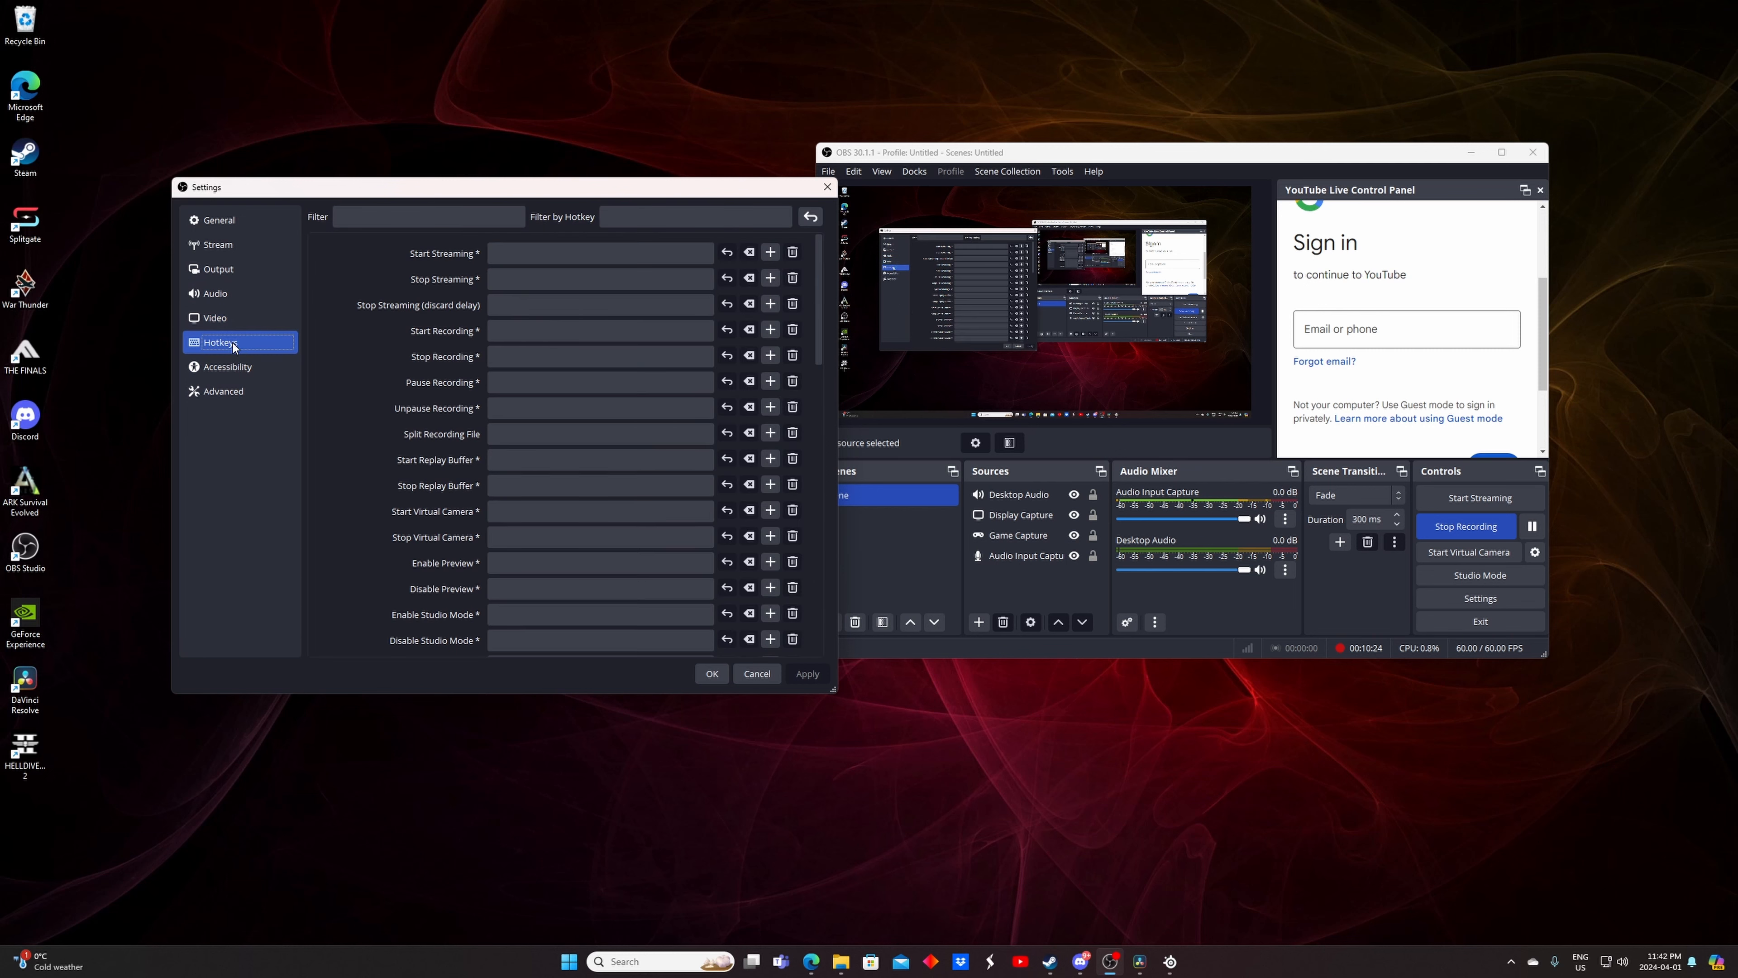
pyautogui.press('Up')
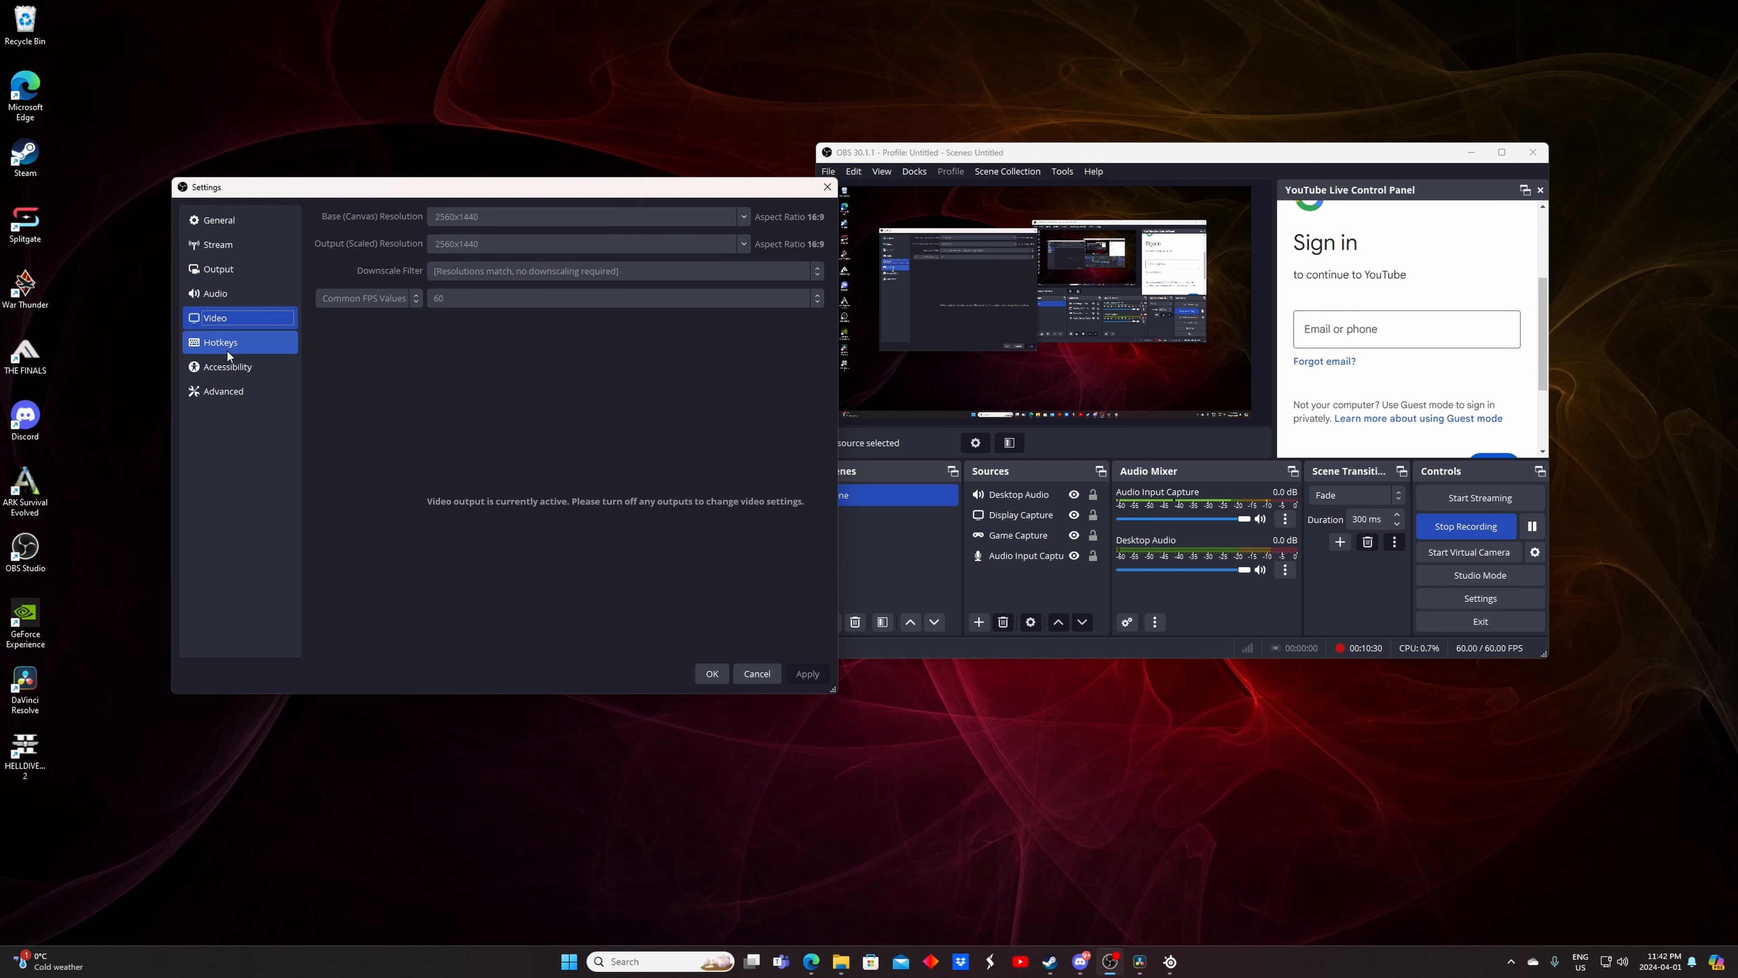
pyautogui.click(827, 187)
pyautogui.click(1094, 171)
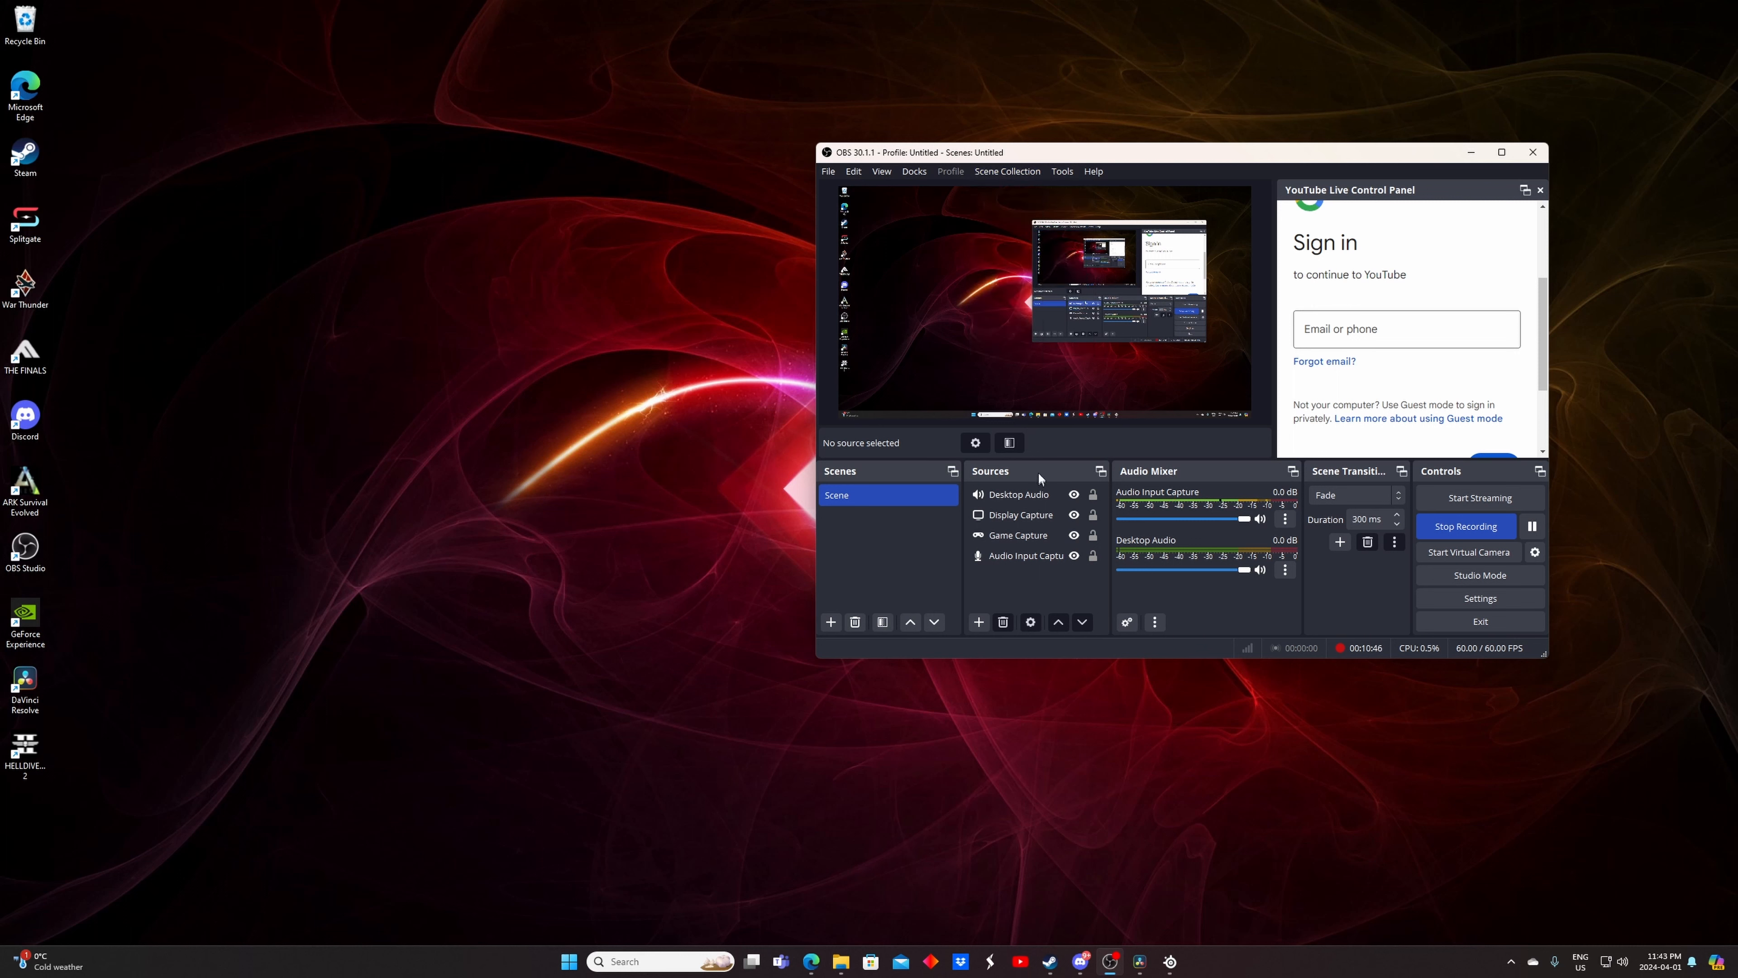
# Add a Color Correction effect filter to the Game Capture source
pyautogui.click(1034, 547)
pyautogui.rightClick(1028, 544)
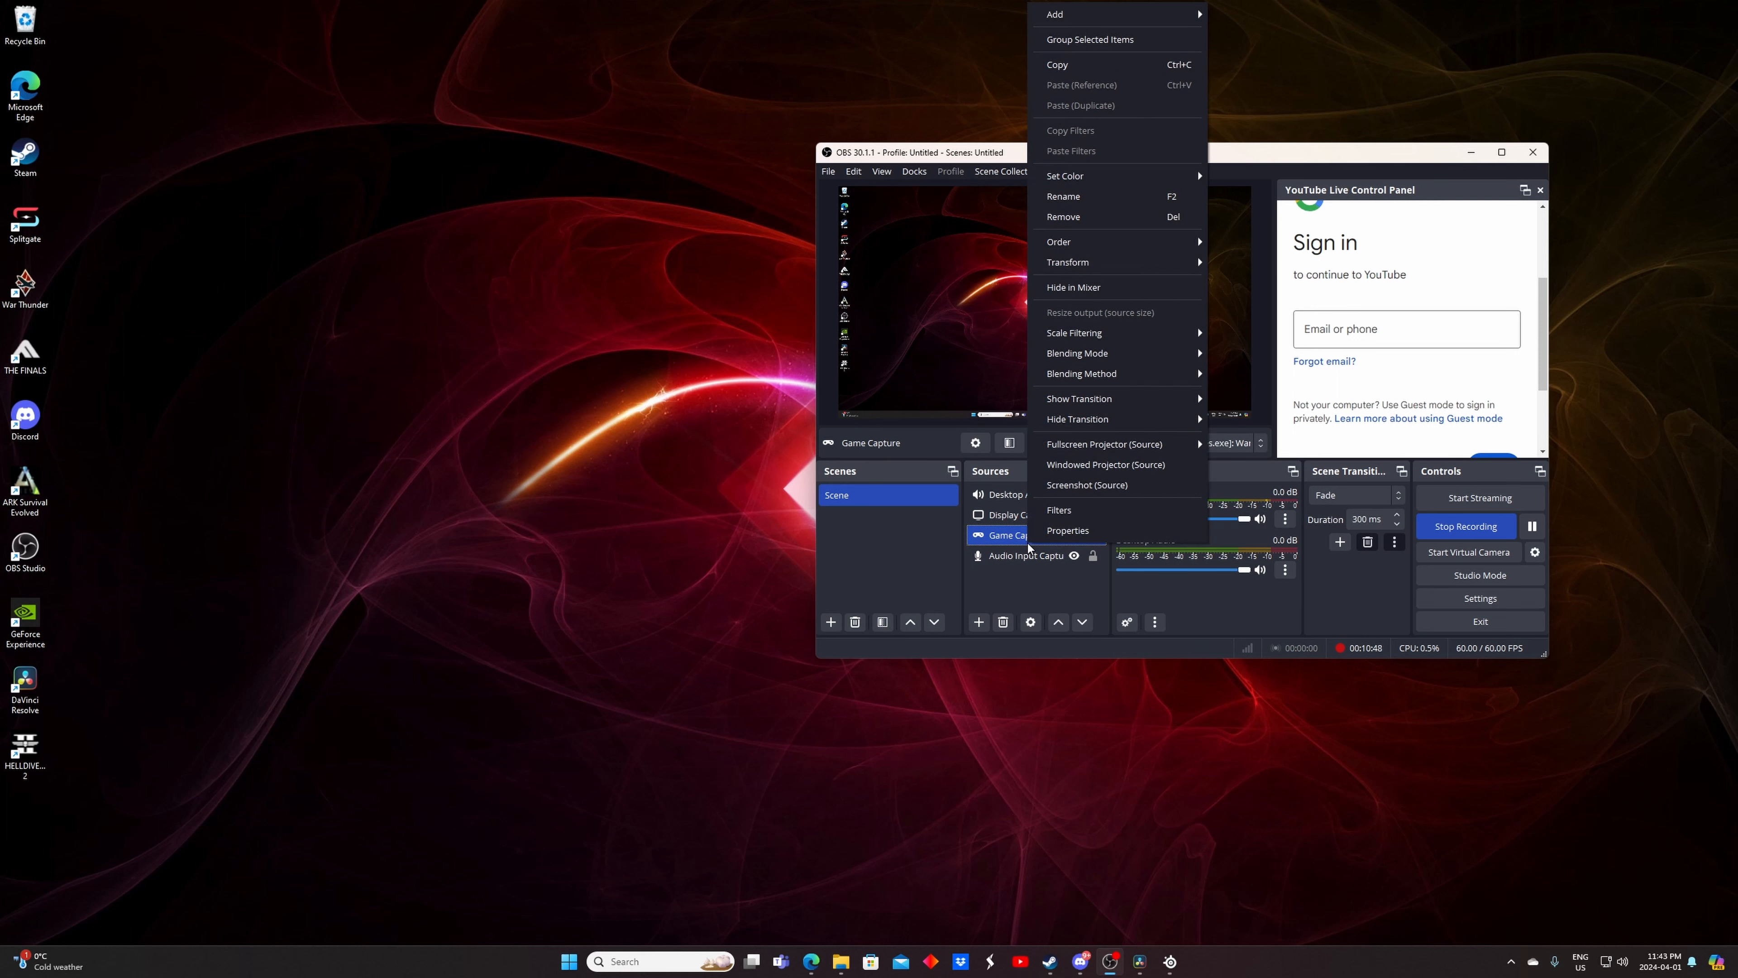
pyautogui.click(905, 576)
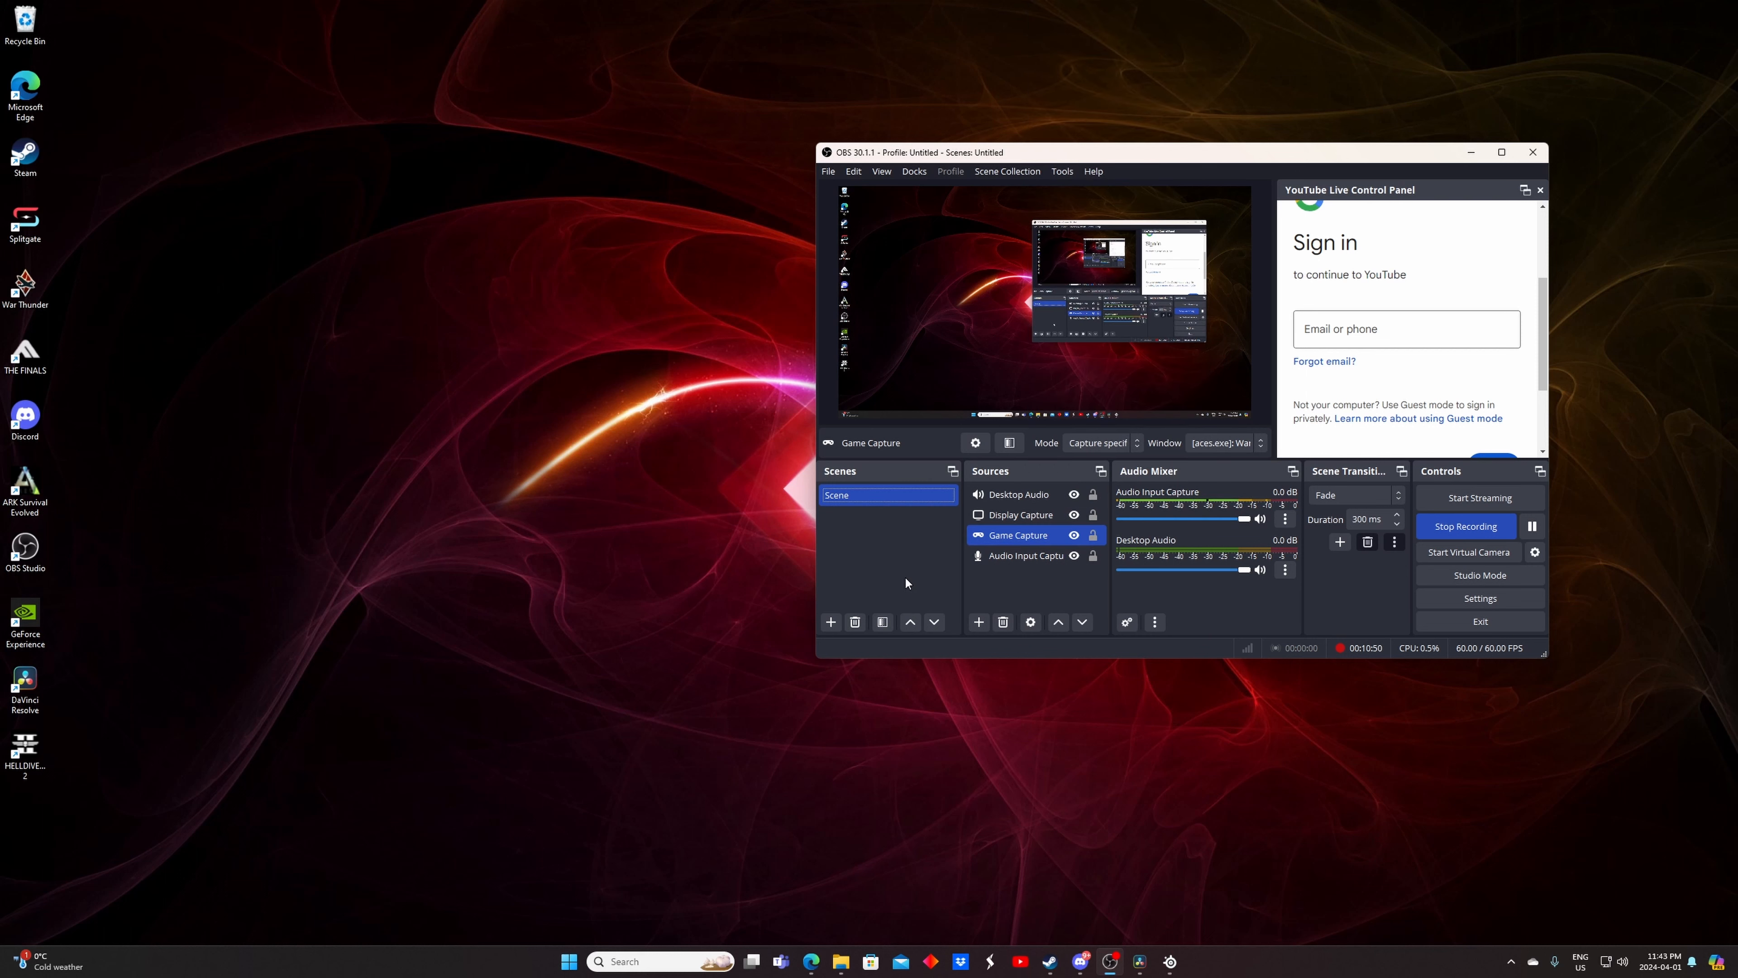
pyautogui.click(1008, 442)
pyautogui.moveTo(1133, 144); pyautogui.dragTo(459, 156)
pyautogui.click(219, 641)
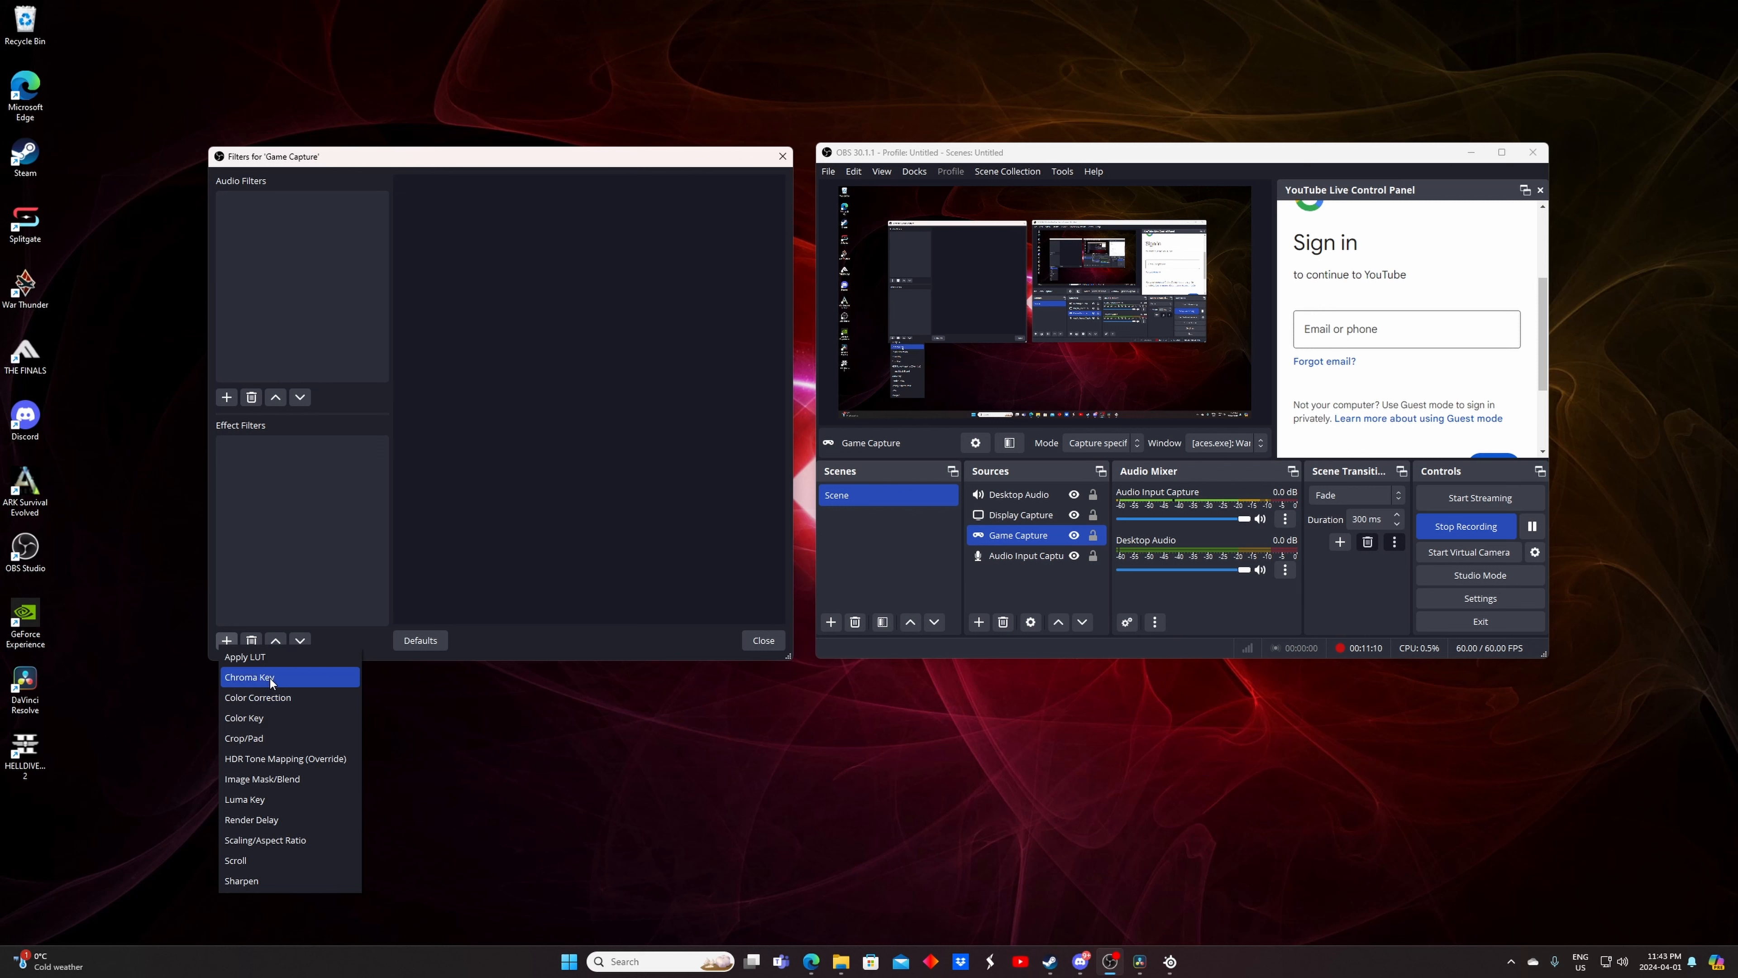
pyautogui.click(268, 702)
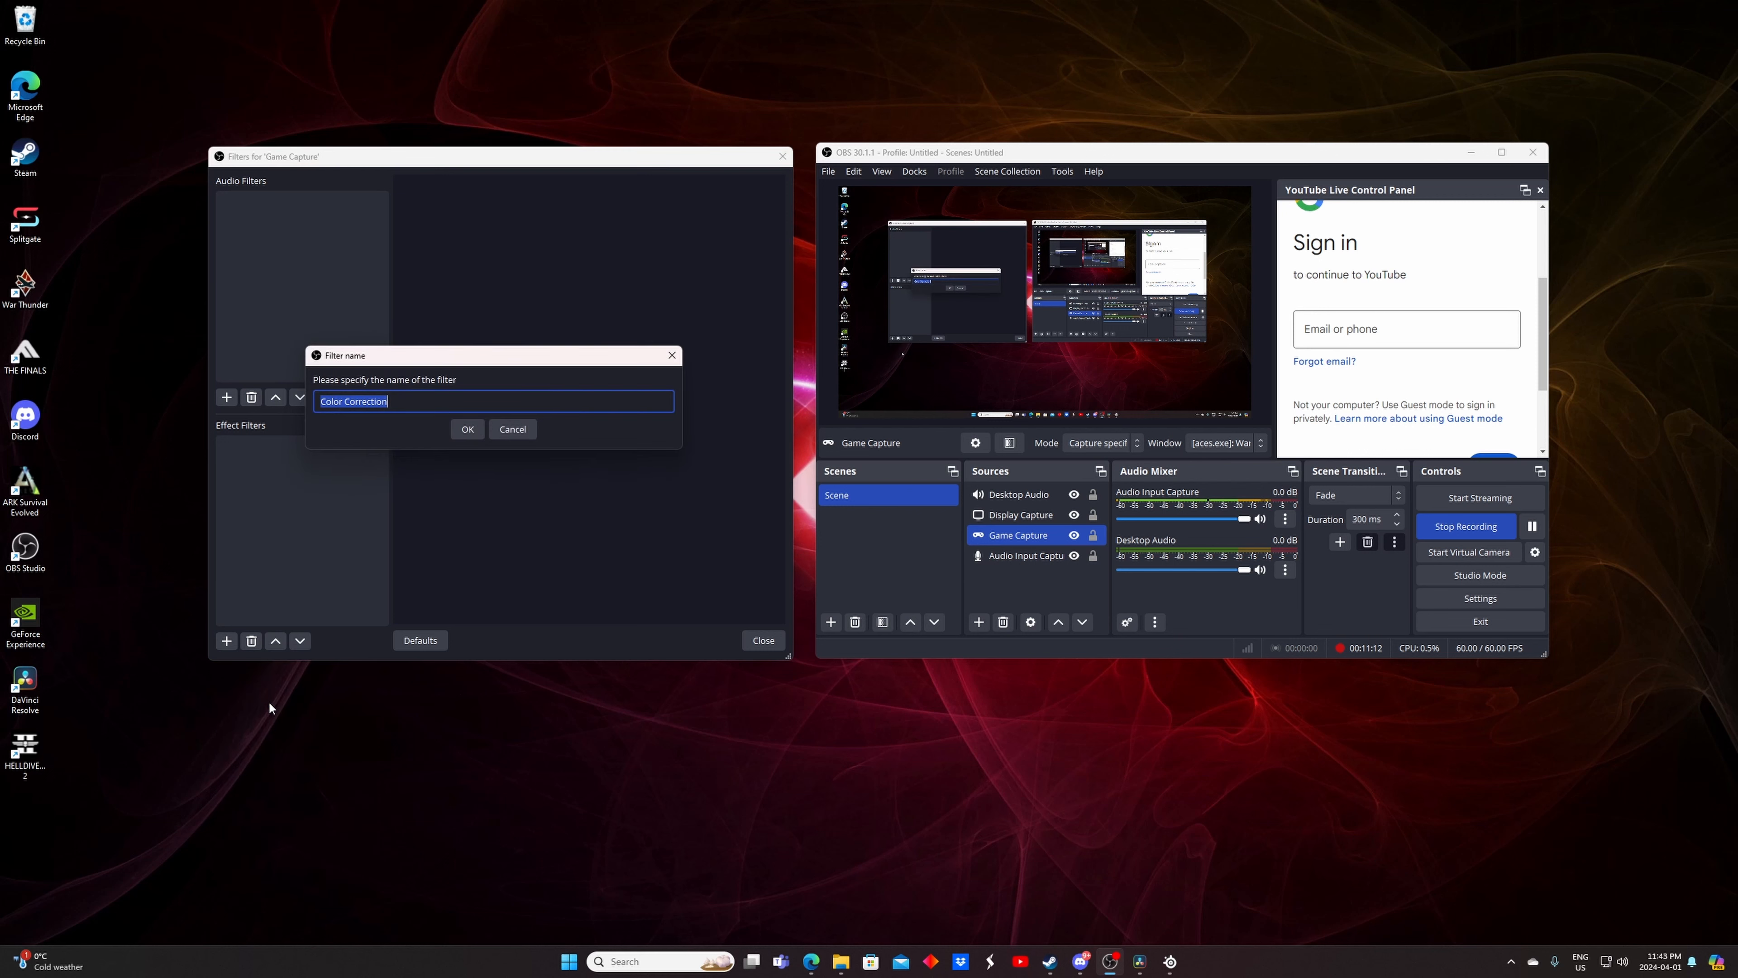
pyautogui.click(479, 432)
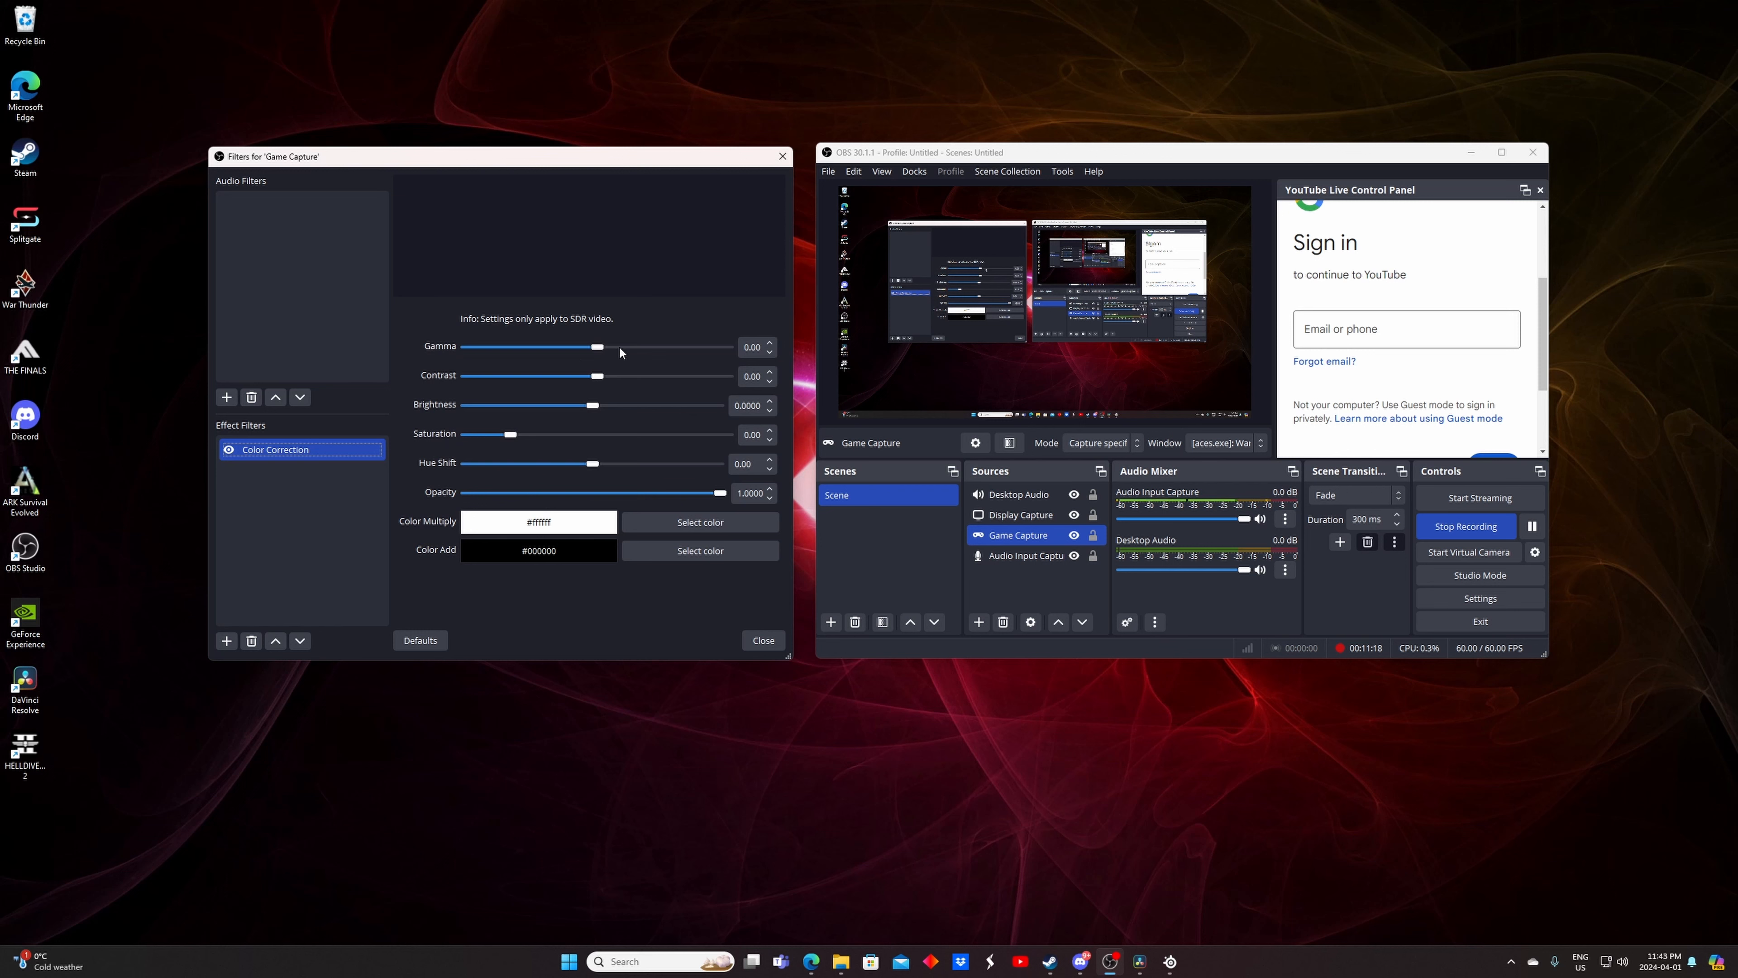
# Close the Game Capture filters window and bring up SteelSeries GG on the Sonar page
pyautogui.click(783, 156)
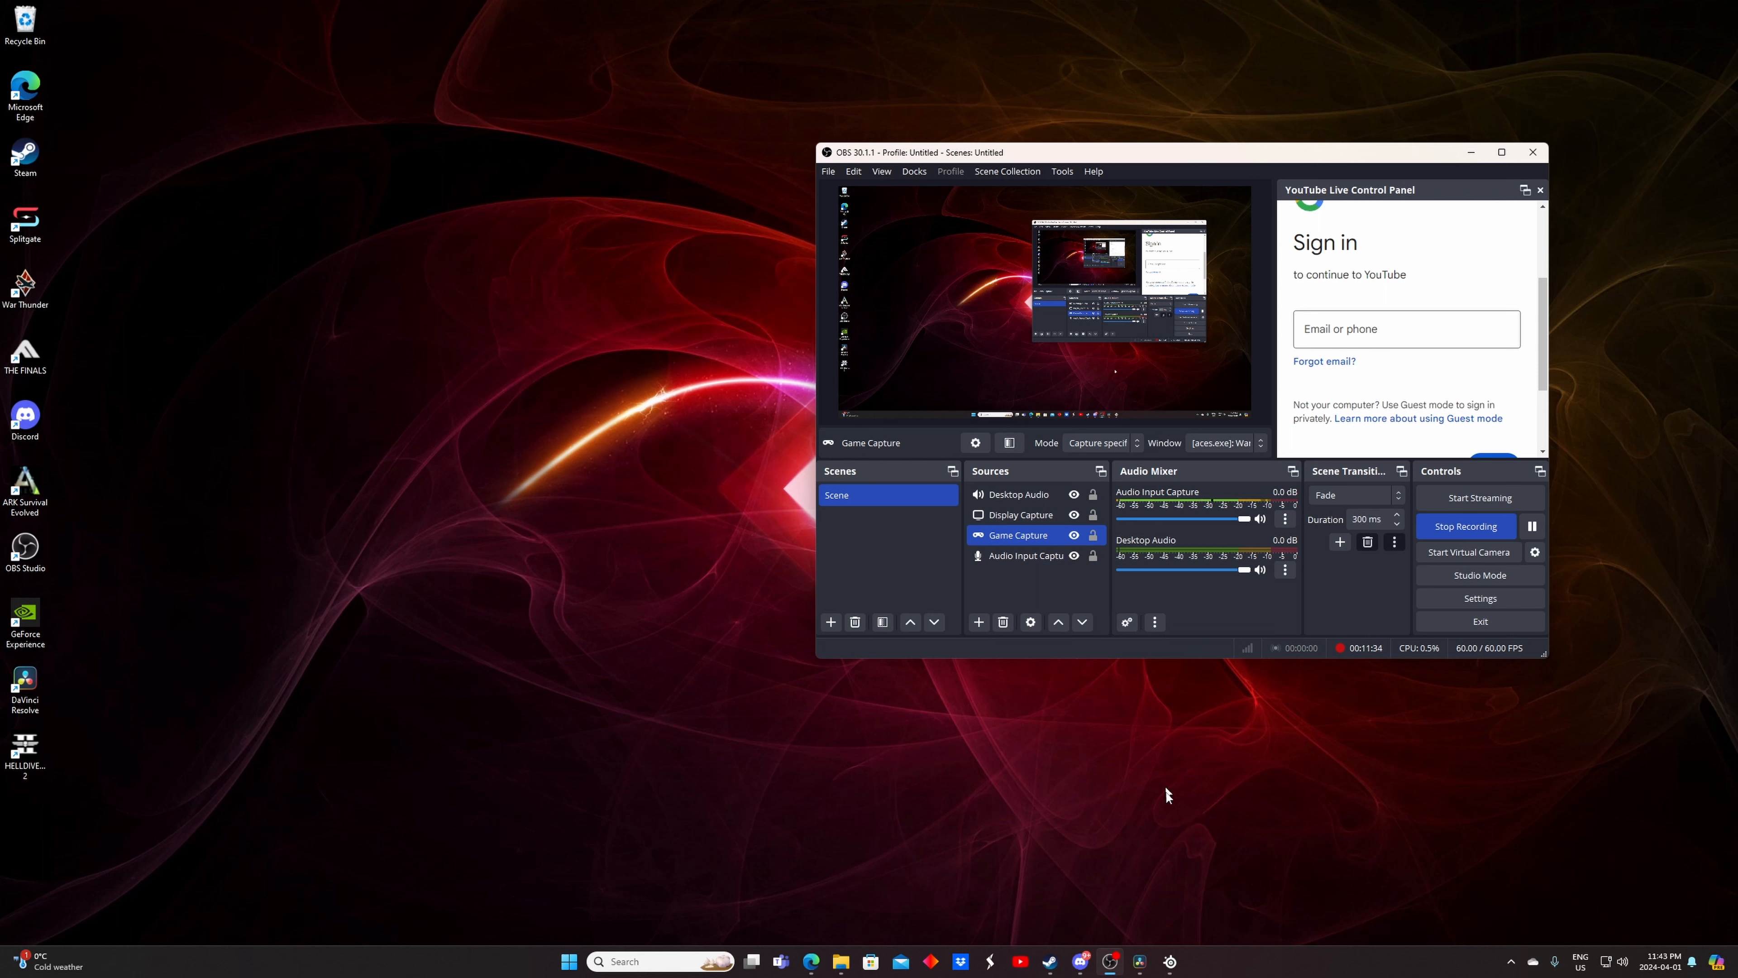
pyautogui.click(1170, 960)
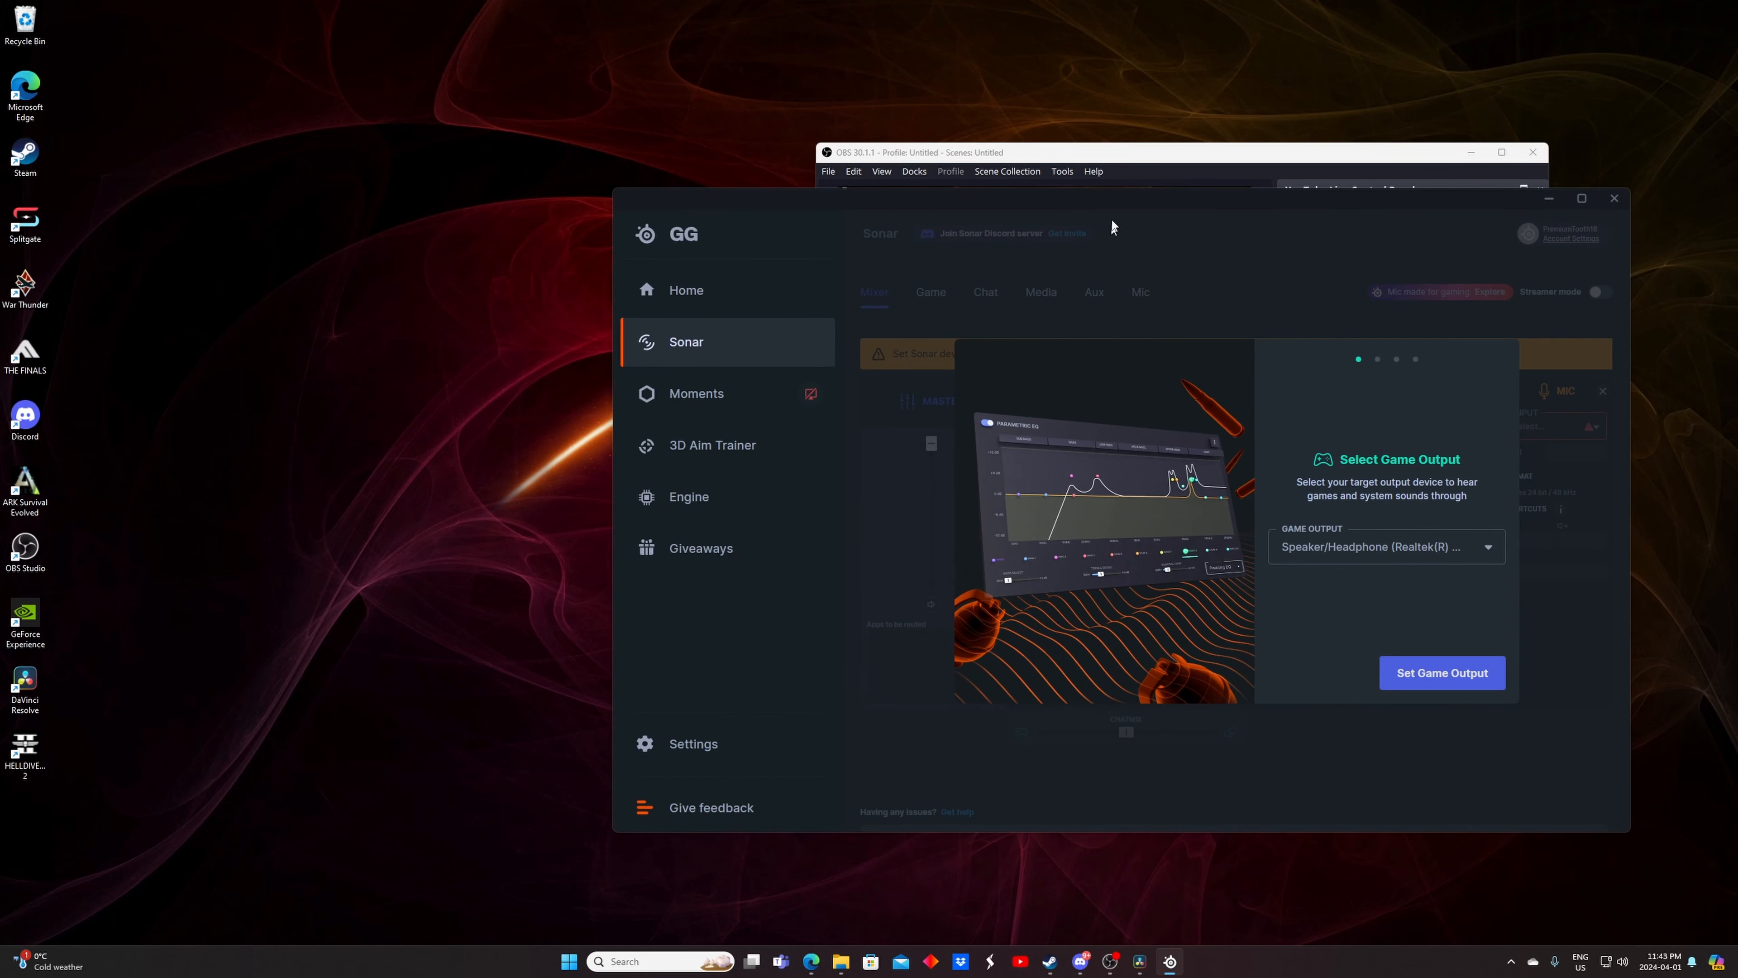
pyautogui.moveTo(1116, 192); pyautogui.dragTo(977, 154)
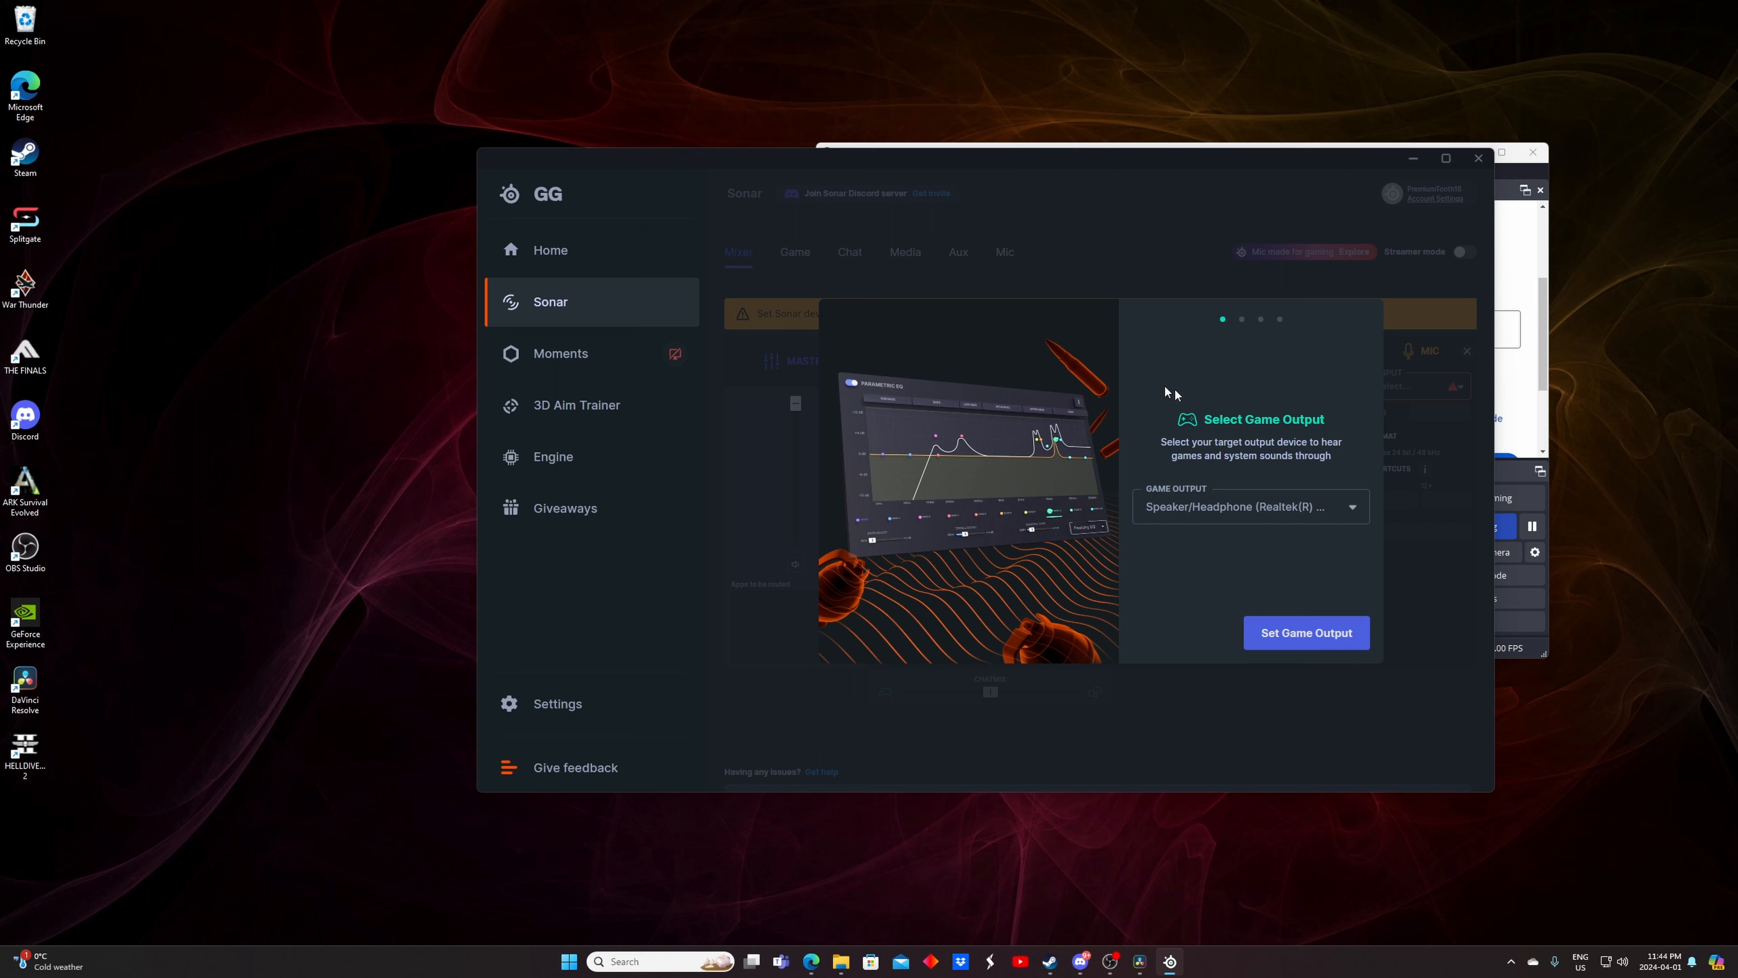
# Set the Sonar Game Output to Speaker/Headphone (Realtek(R) Audio) and confirm it
pyautogui.click(1235, 510)
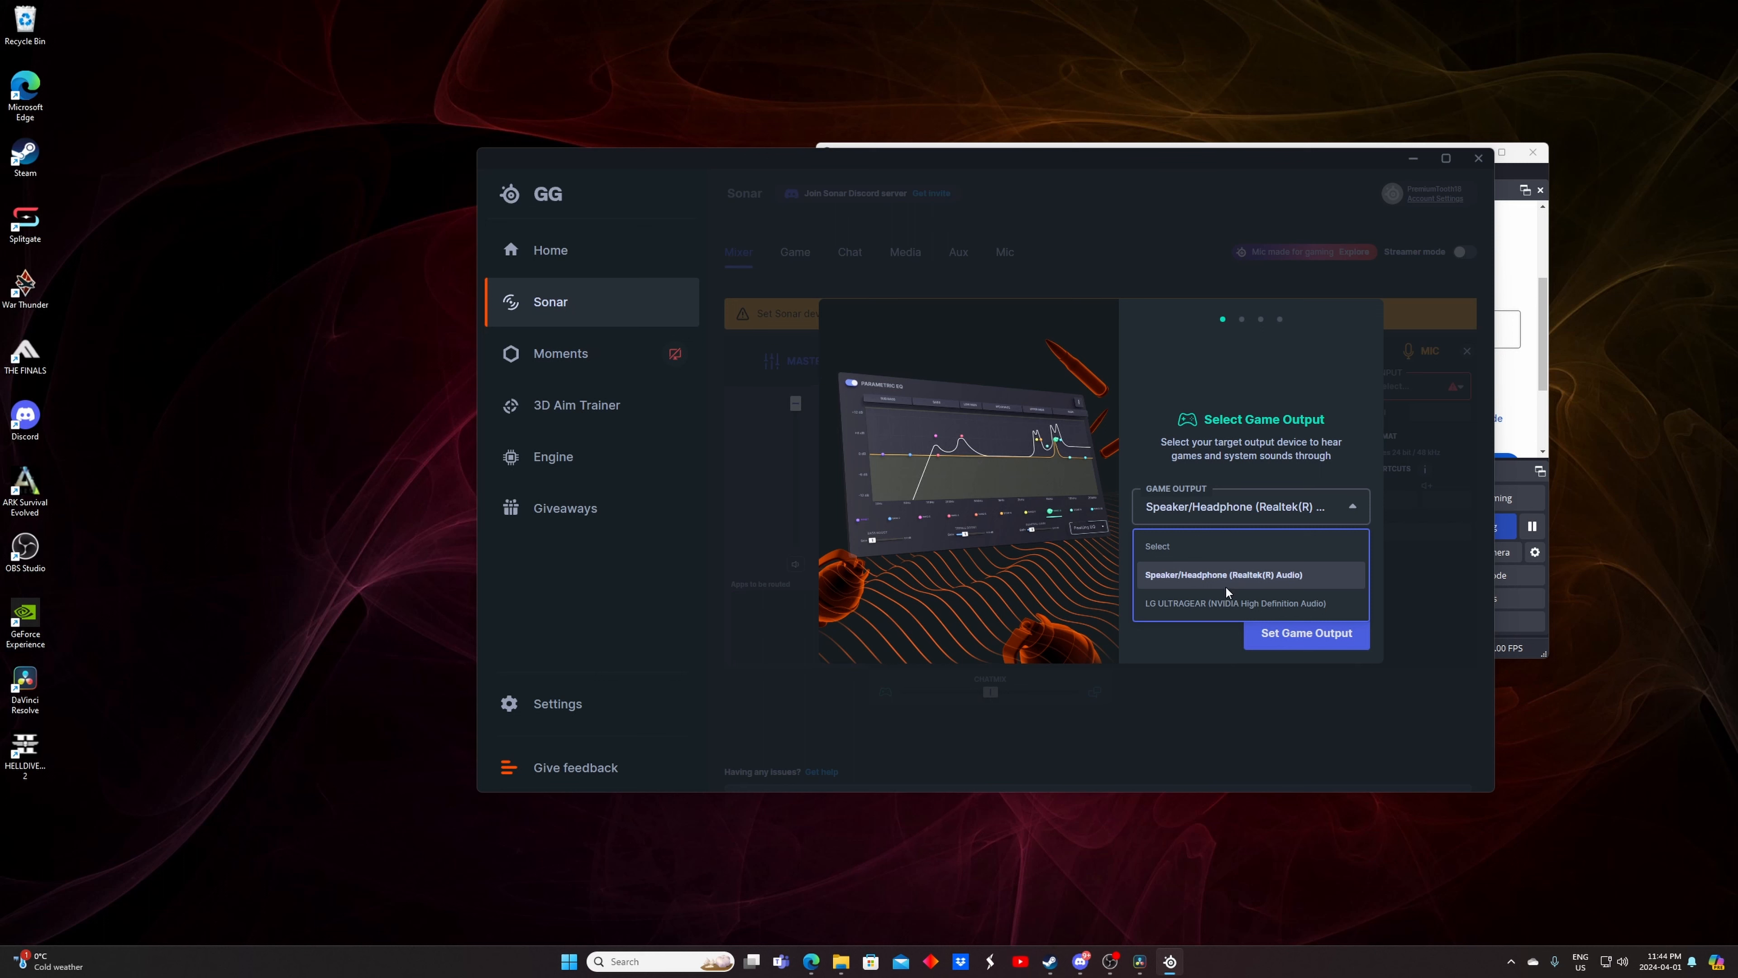
pyautogui.click(1218, 575)
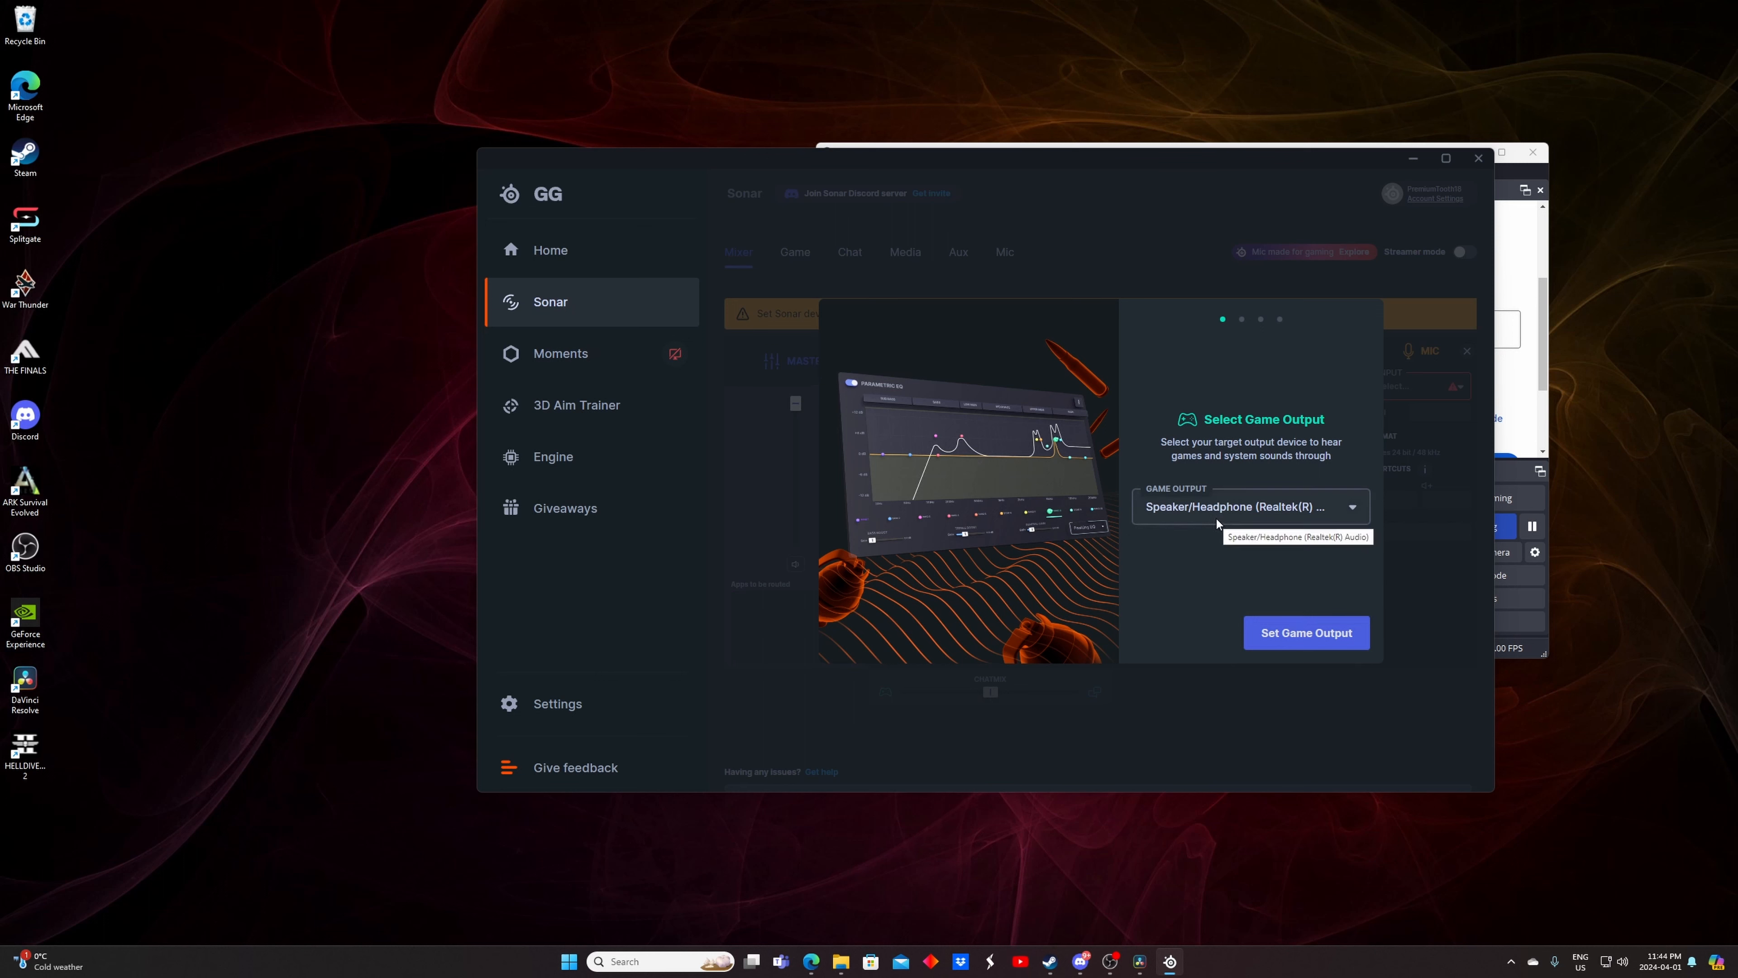
pyautogui.click(1226, 512)
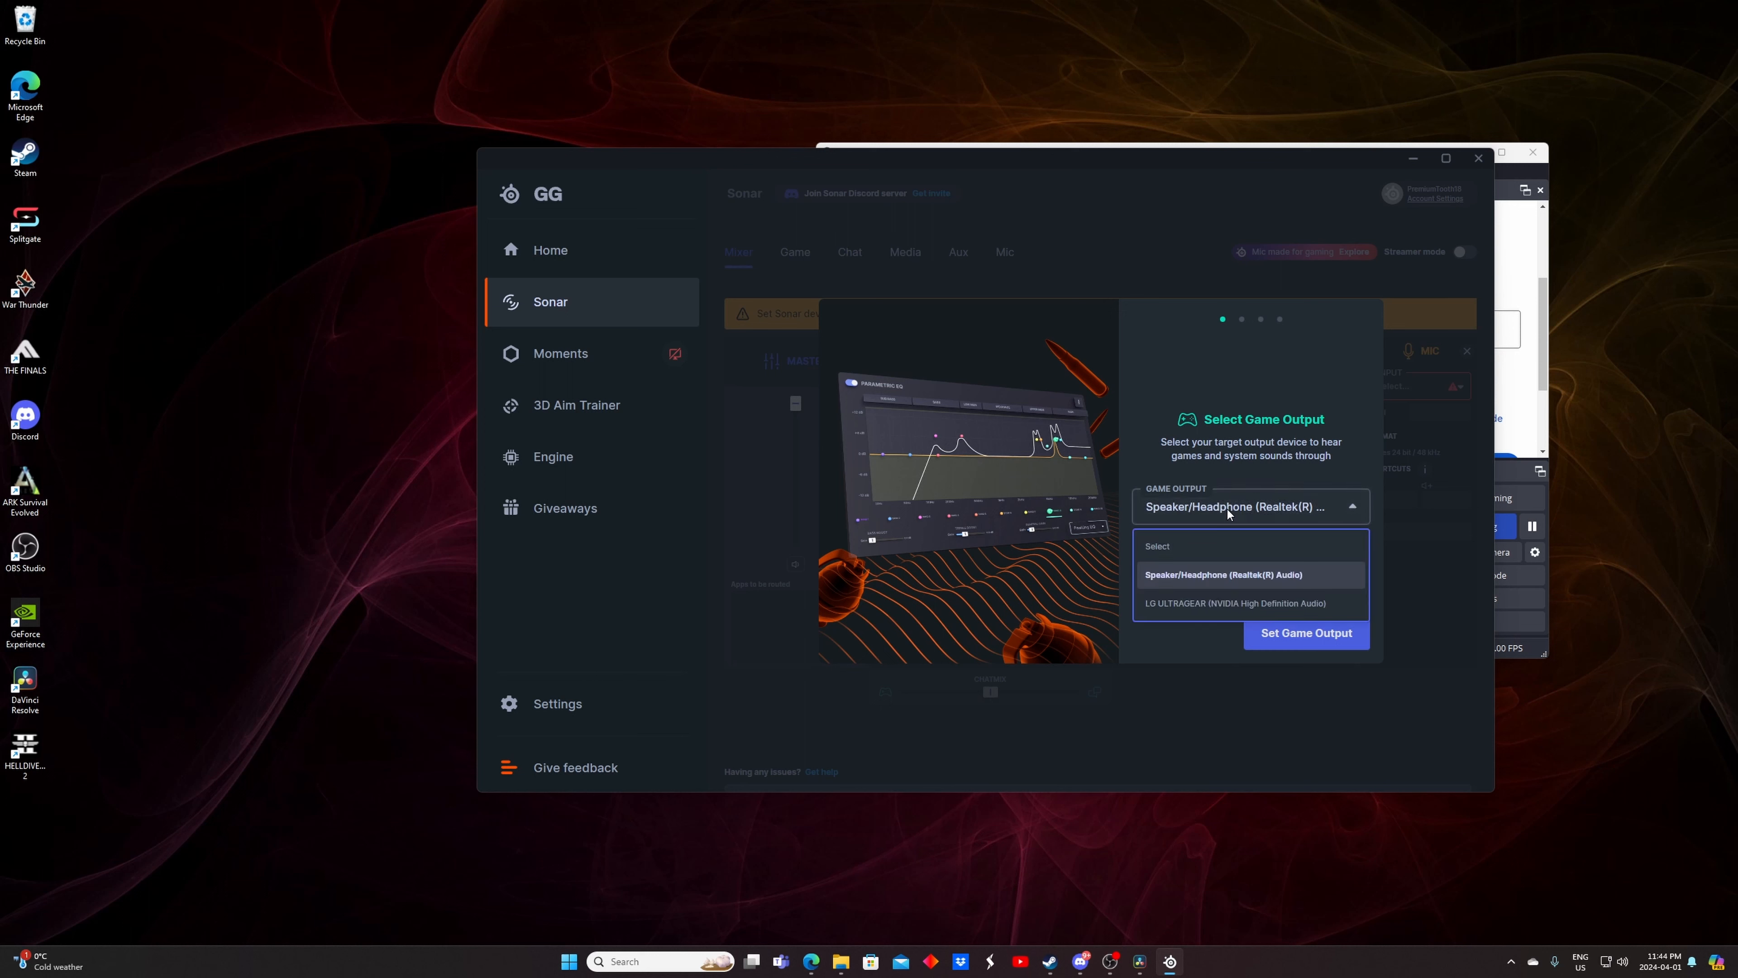
pyautogui.click(1222, 574)
pyautogui.click(1287, 629)
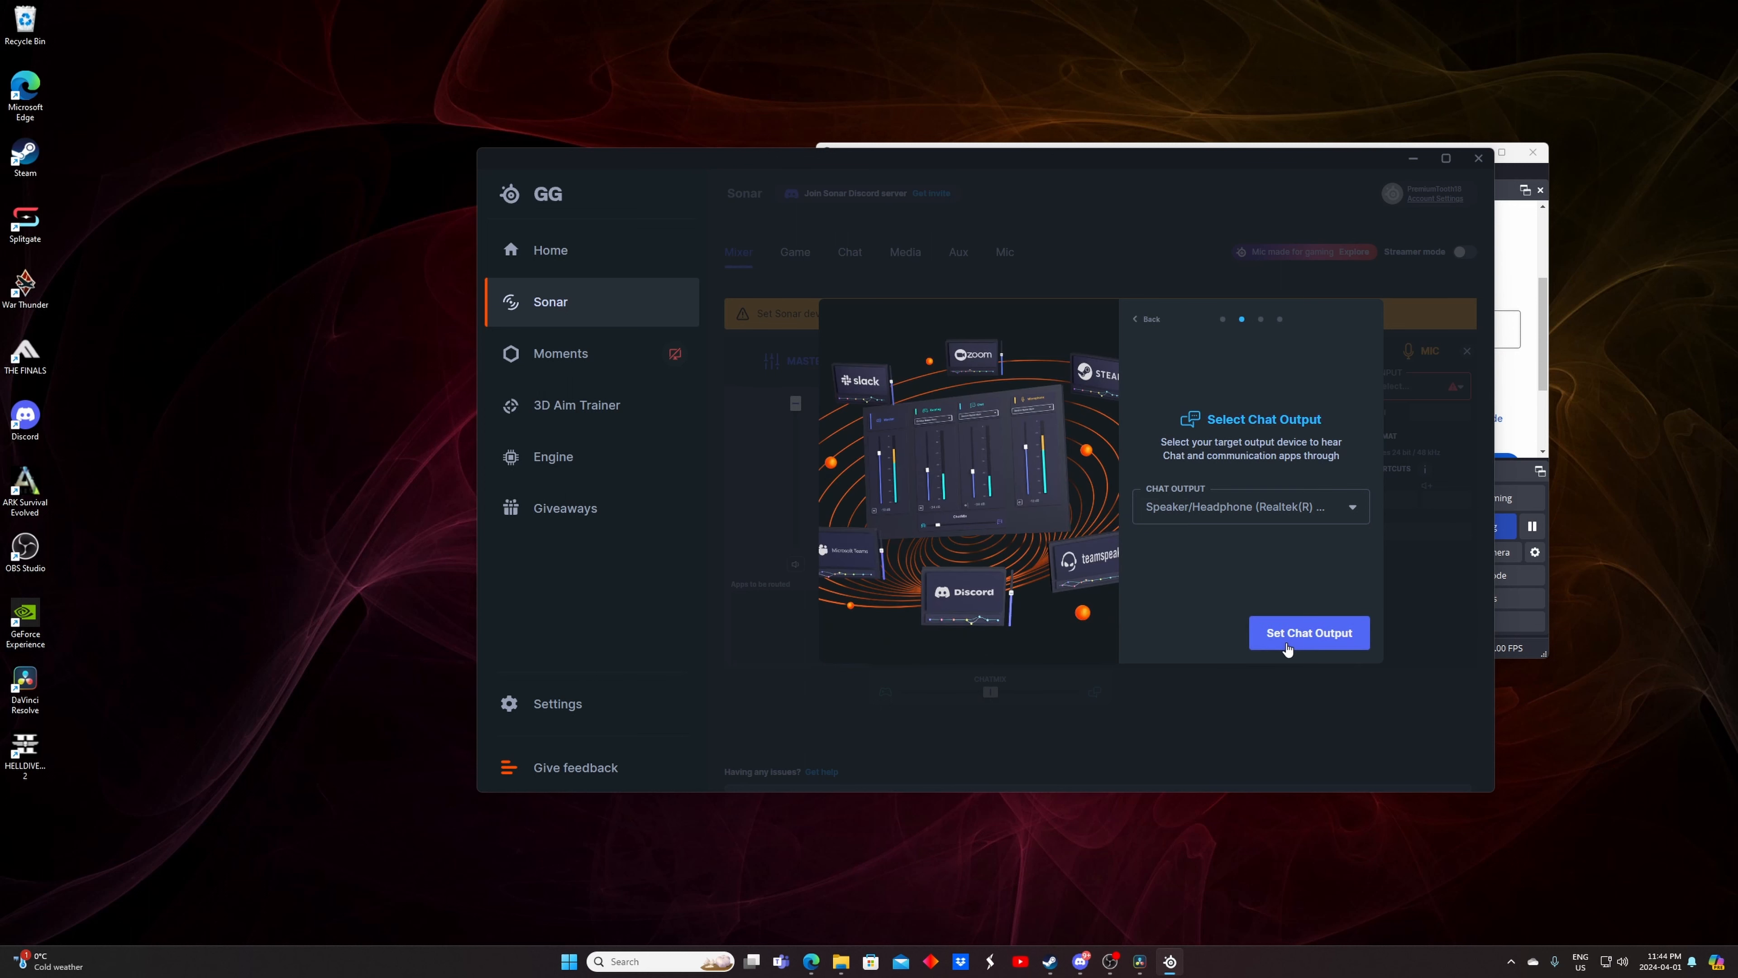
# Set the Chat Output to Speaker/Headphone (Realtek(R) Audio) and confirm it
pyautogui.click(1218, 510)
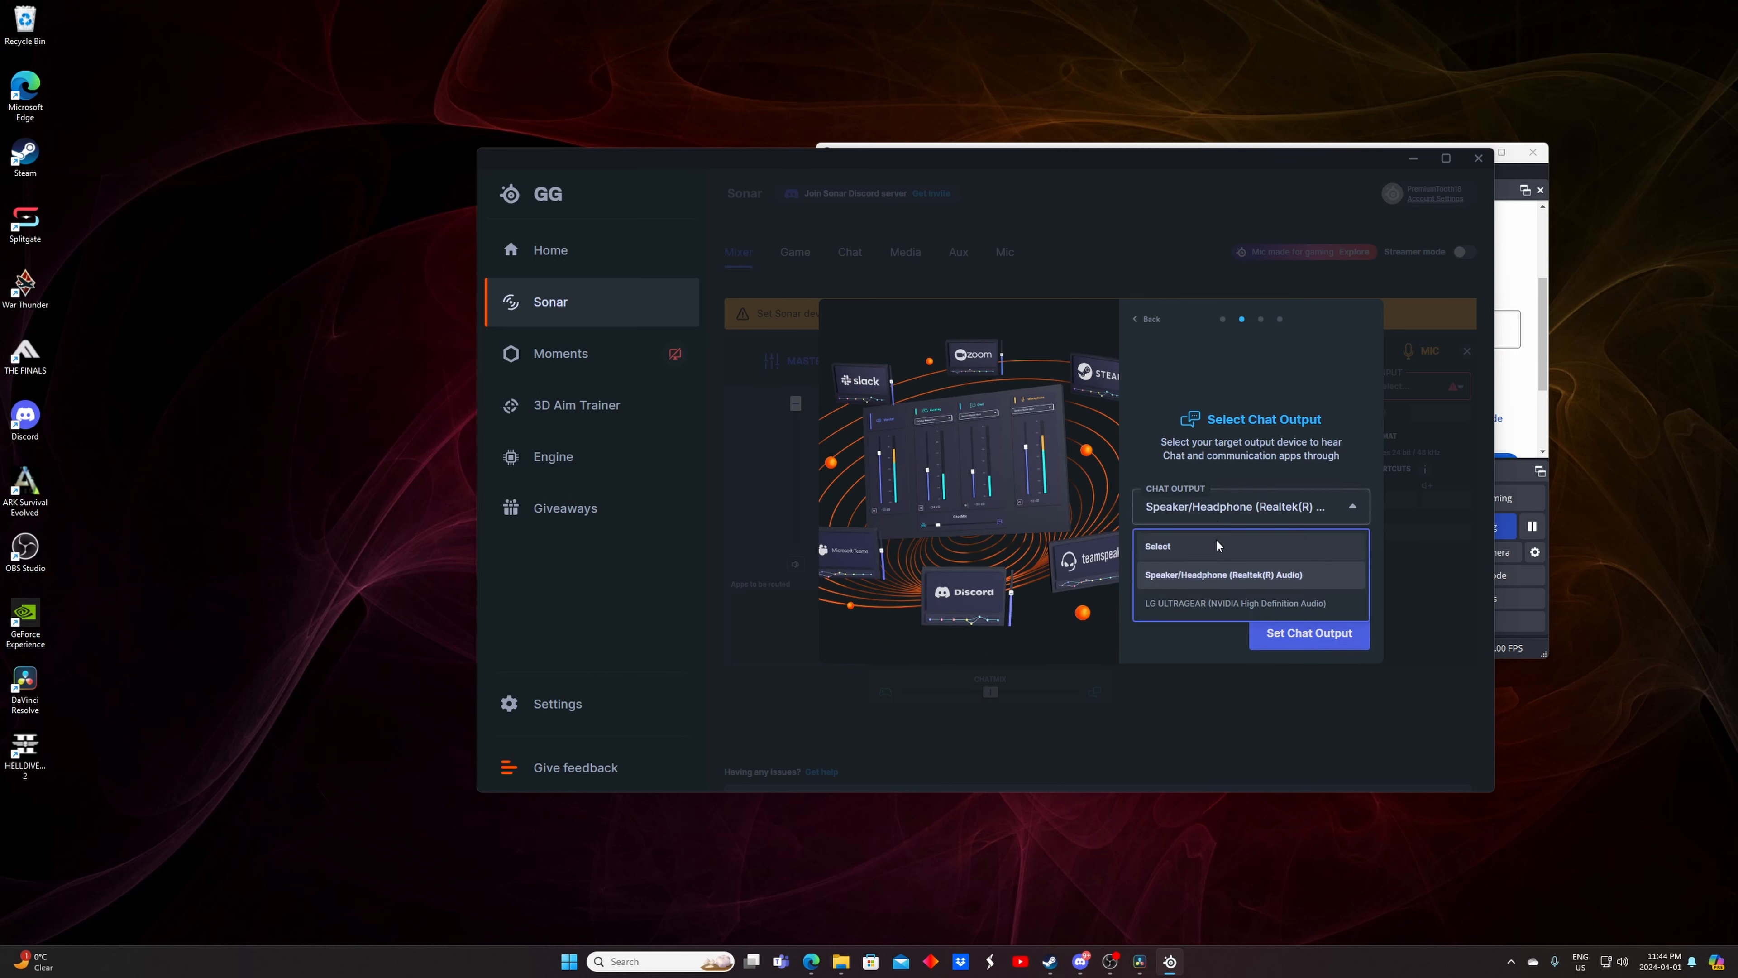
pyautogui.click(1216, 575)
pyautogui.click(1282, 634)
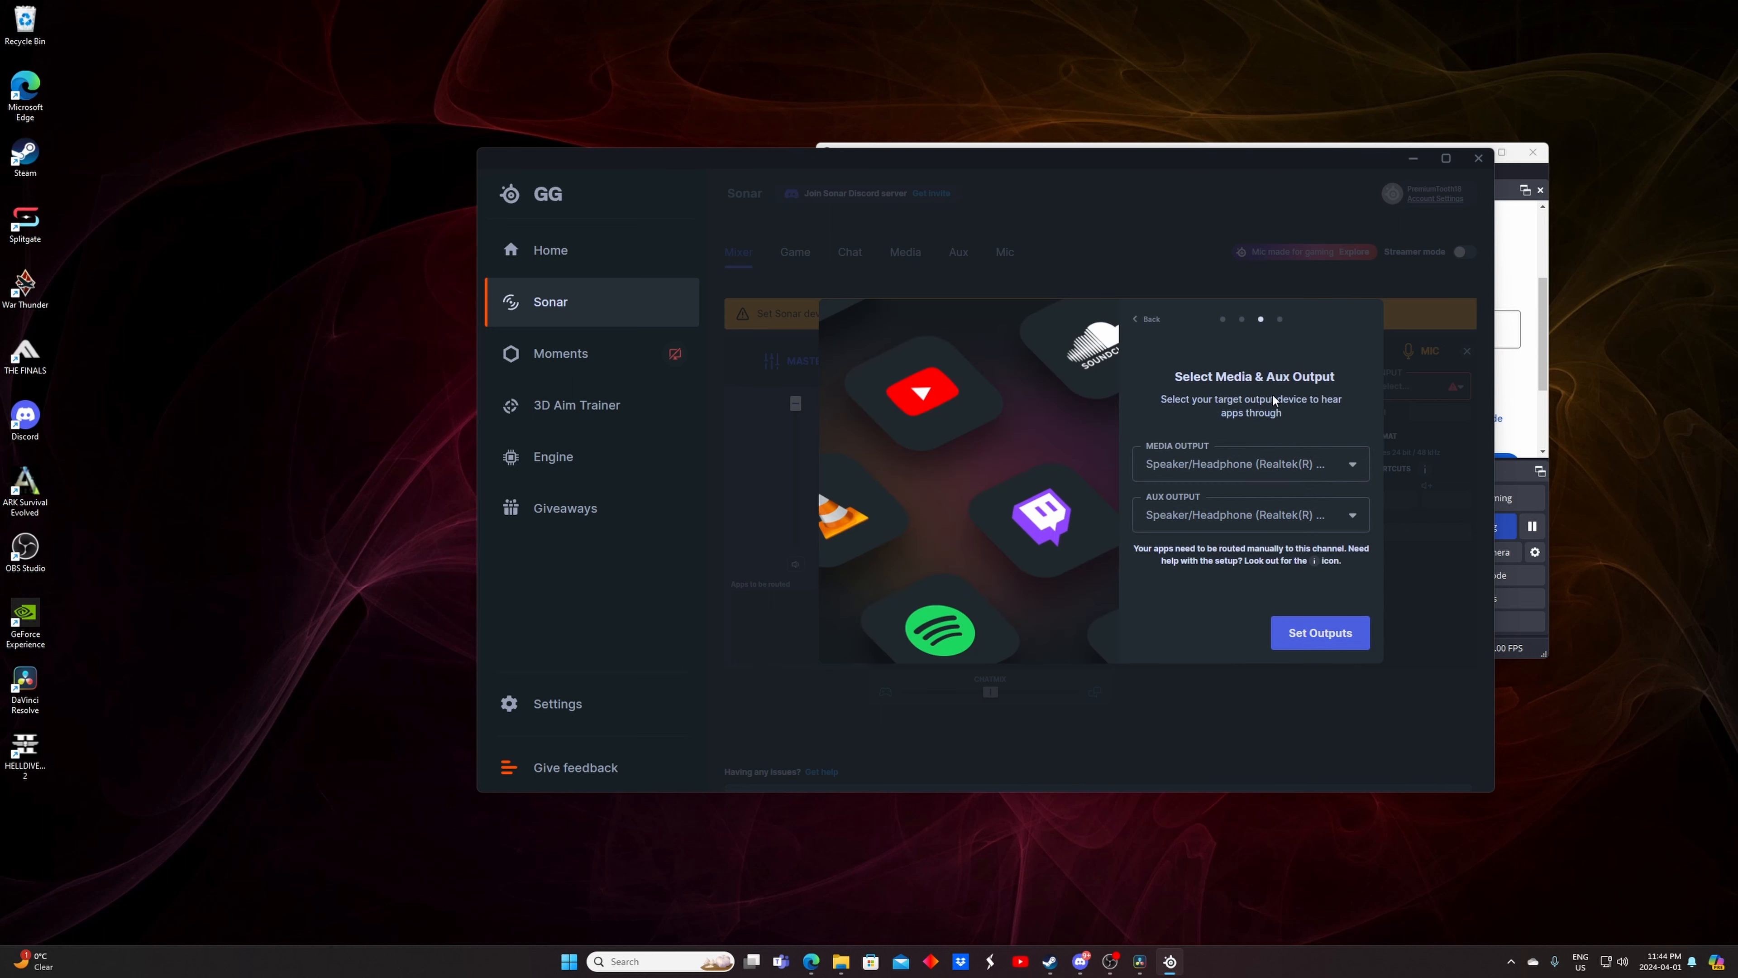
# Set both Media and Aux outputs to Speaker/Headphone (Realtek(R) Audio) and confirm the outputs
pyautogui.click(1269, 465)
pyautogui.click(1223, 531)
pyautogui.click(1264, 513)
pyautogui.click(1264, 517)
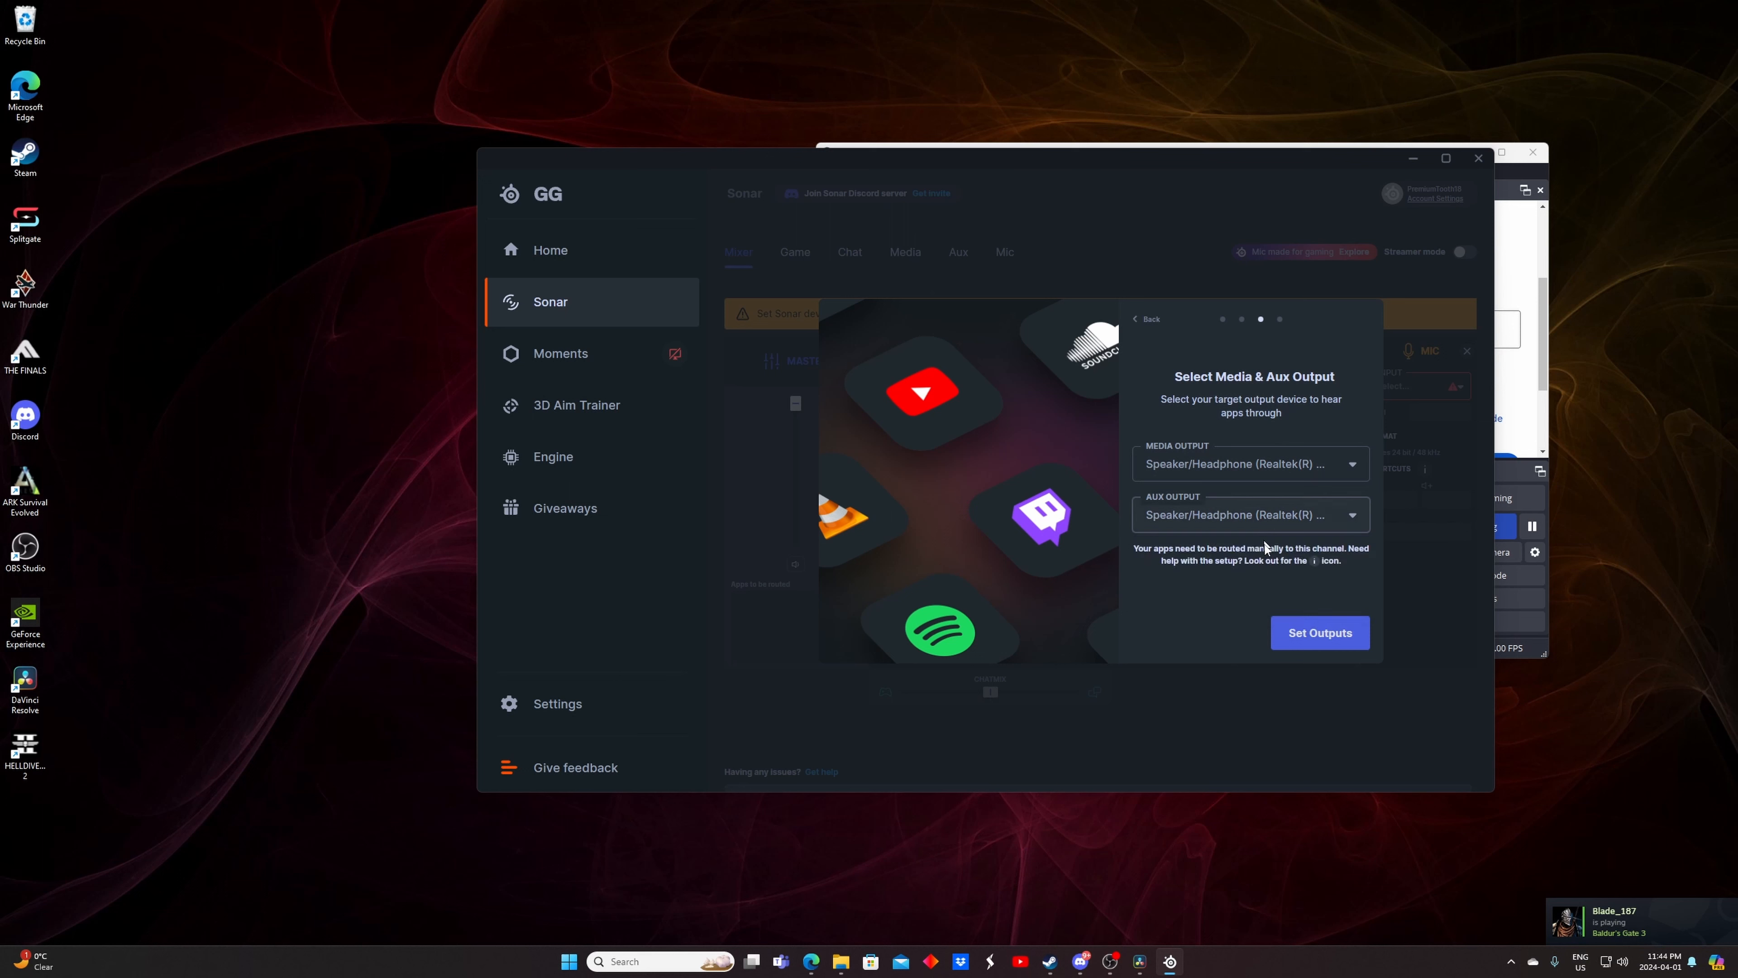
pyautogui.click(1301, 632)
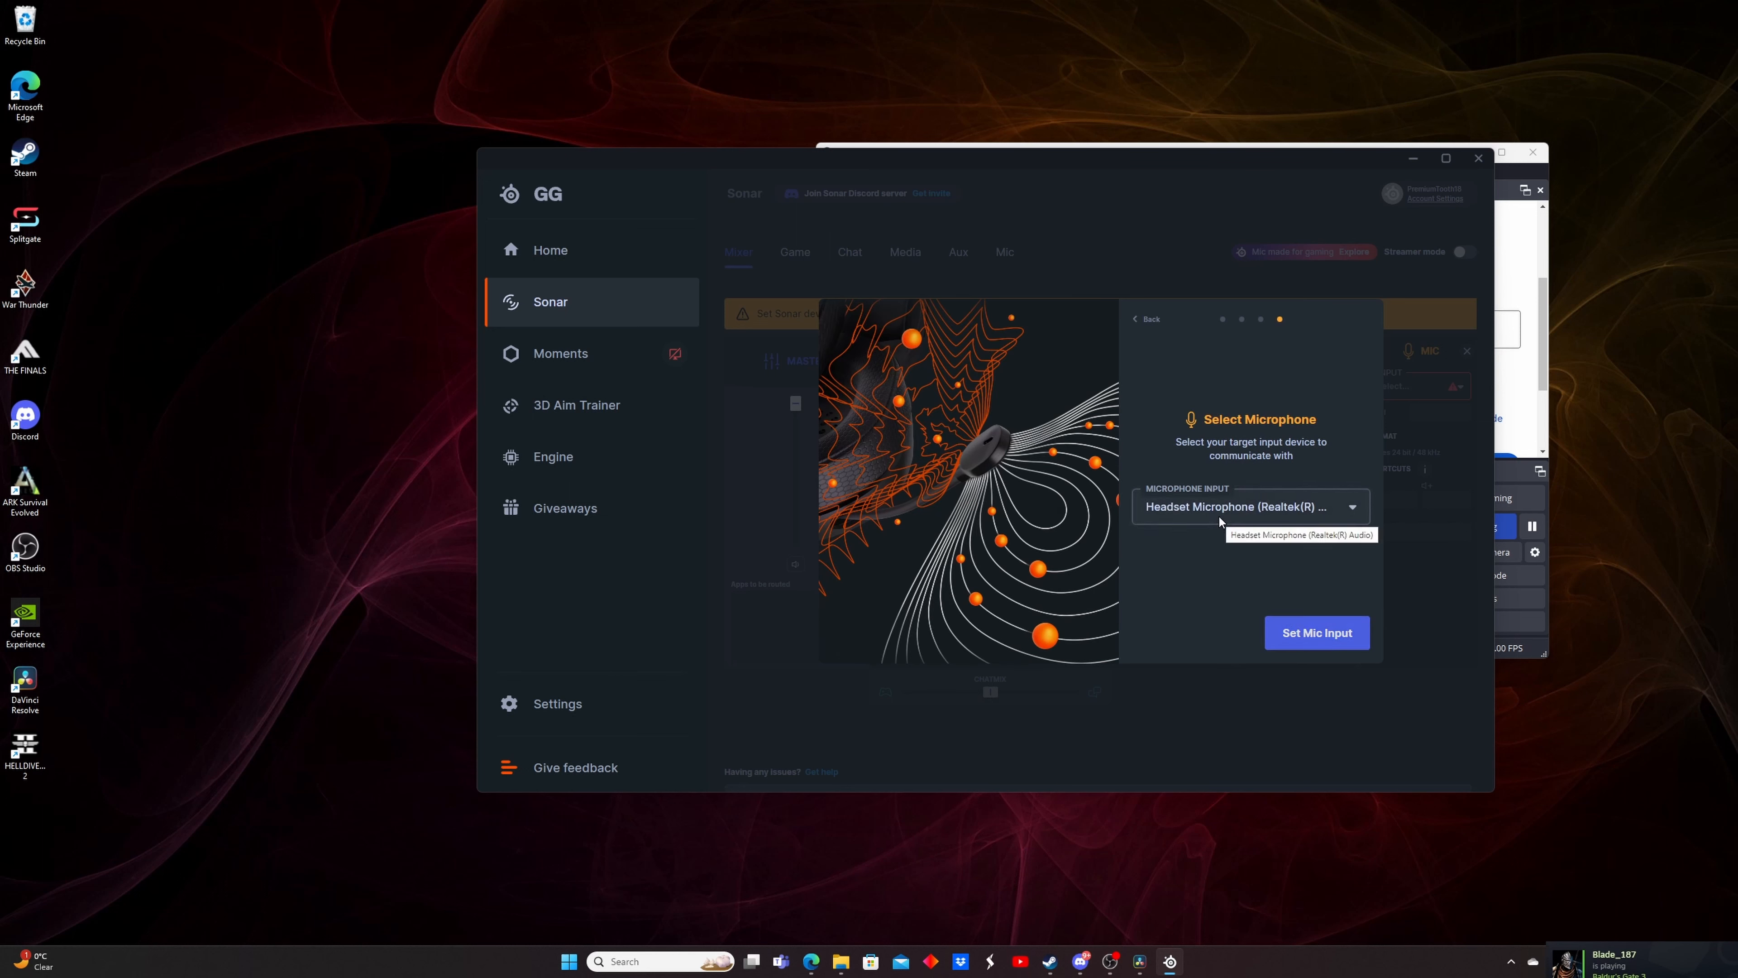
# Choose the microphone input device and finish the Sonar device setup
pyautogui.click(1232, 508)
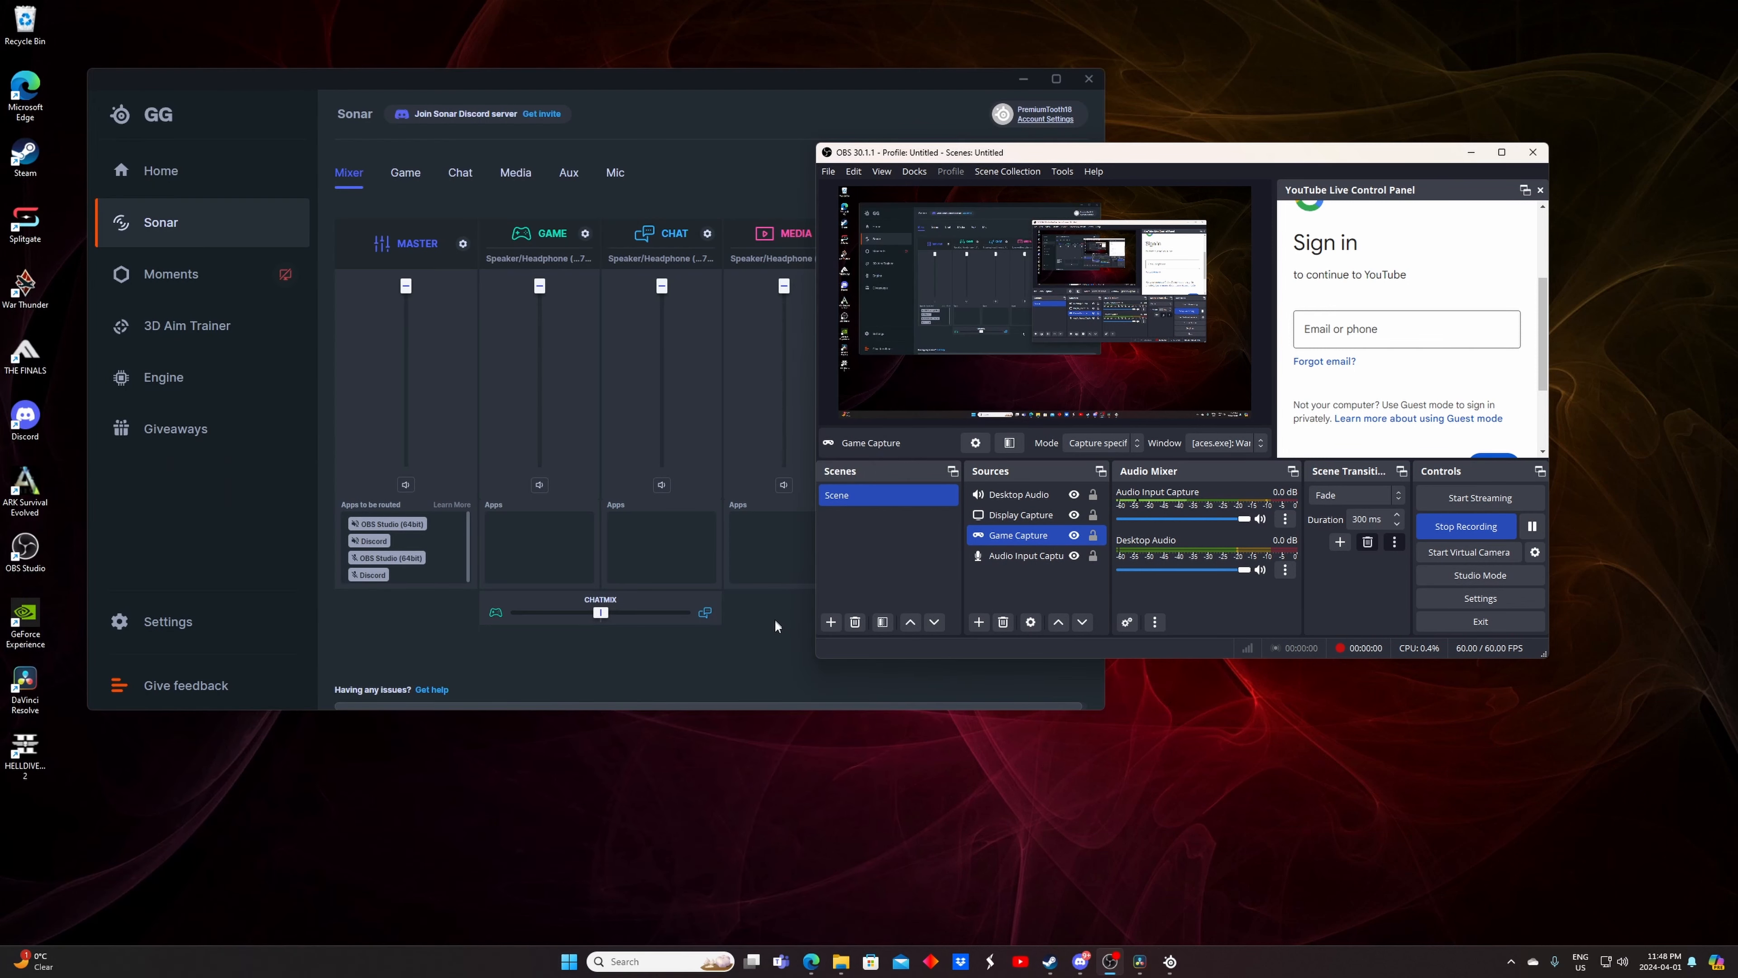
pyautogui.click(776, 626)
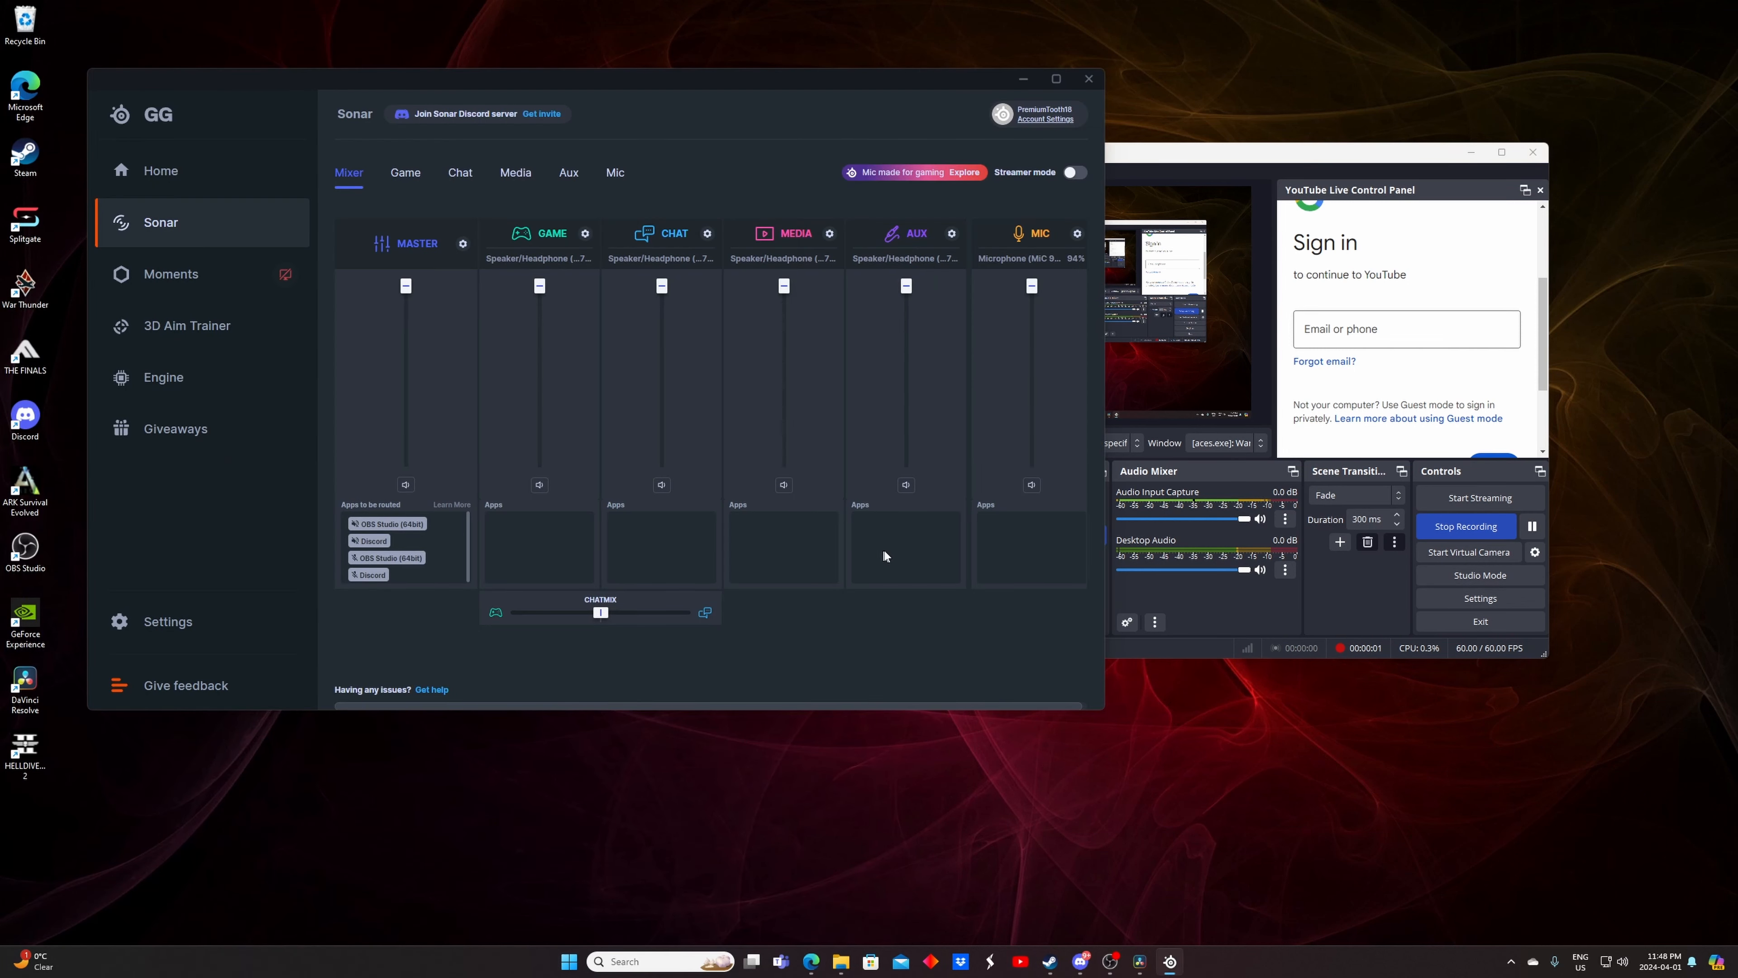
# Turn on Streamer mode and set the Personal Mix device to Speaker/Headphone (Realtek(R) Audio)
pyautogui.click(1073, 173)
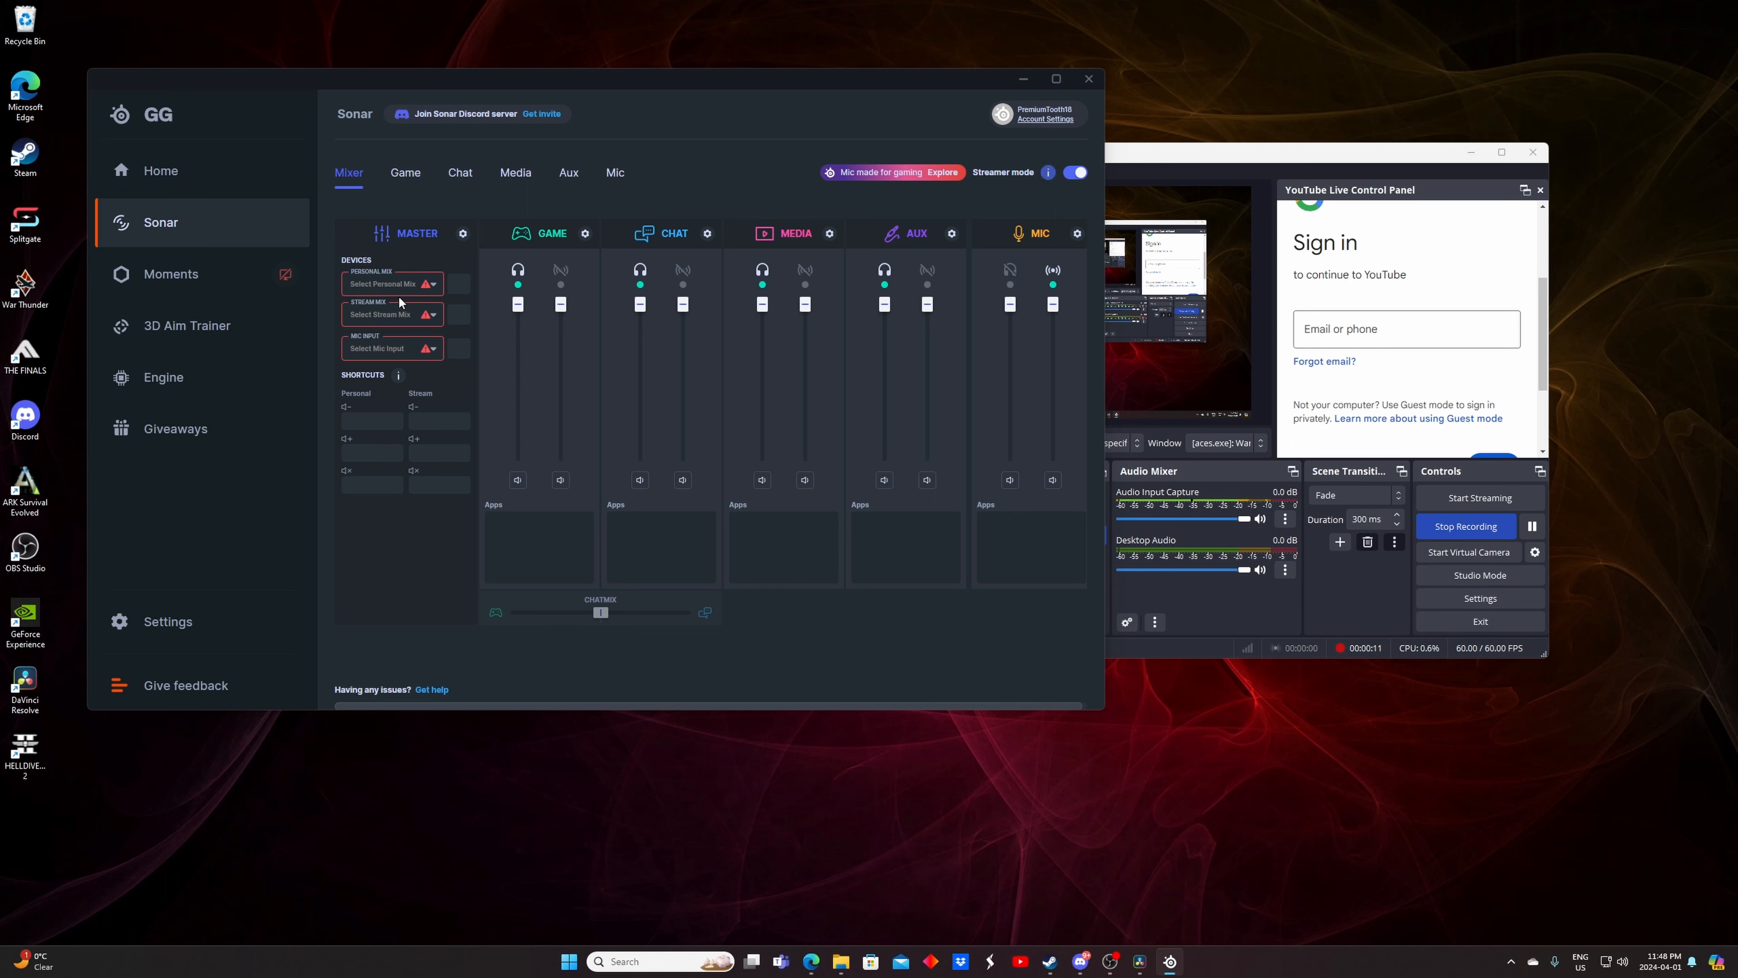
pyautogui.click(393, 277)
pyautogui.click(418, 318)
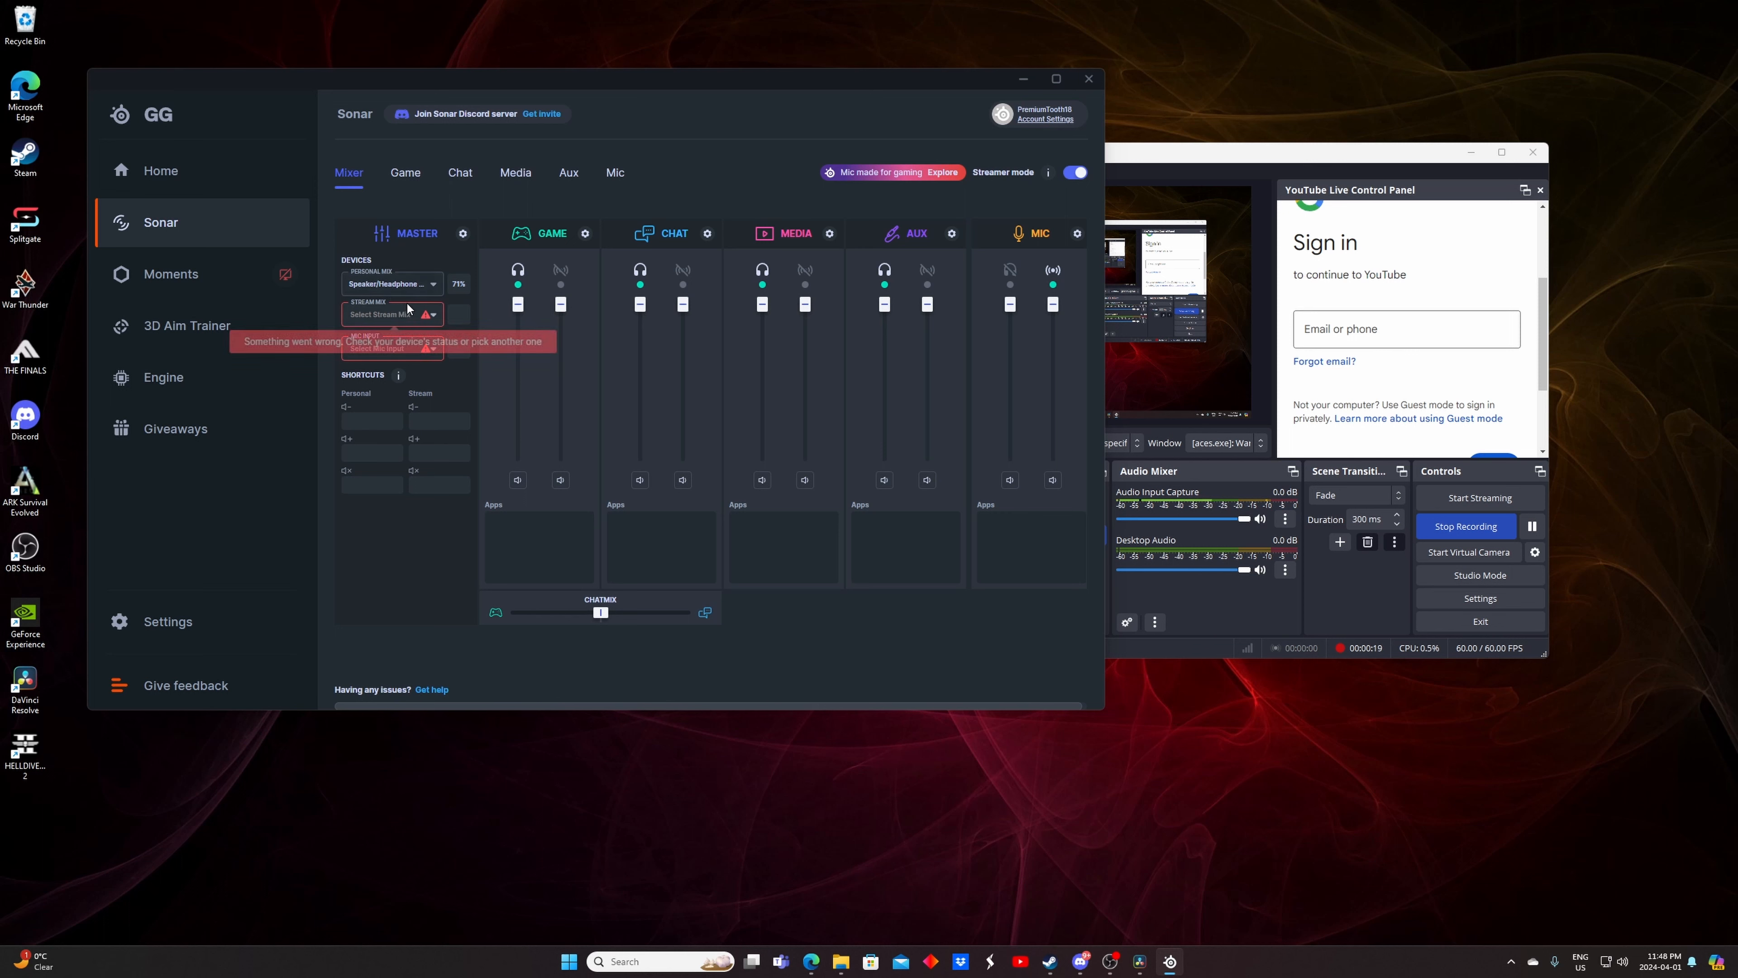
# Set the Stream Mix to SteelSeries Sonar - Stream and the Mic Input to Microphone (MIC 96k)
pyautogui.click(400, 319)
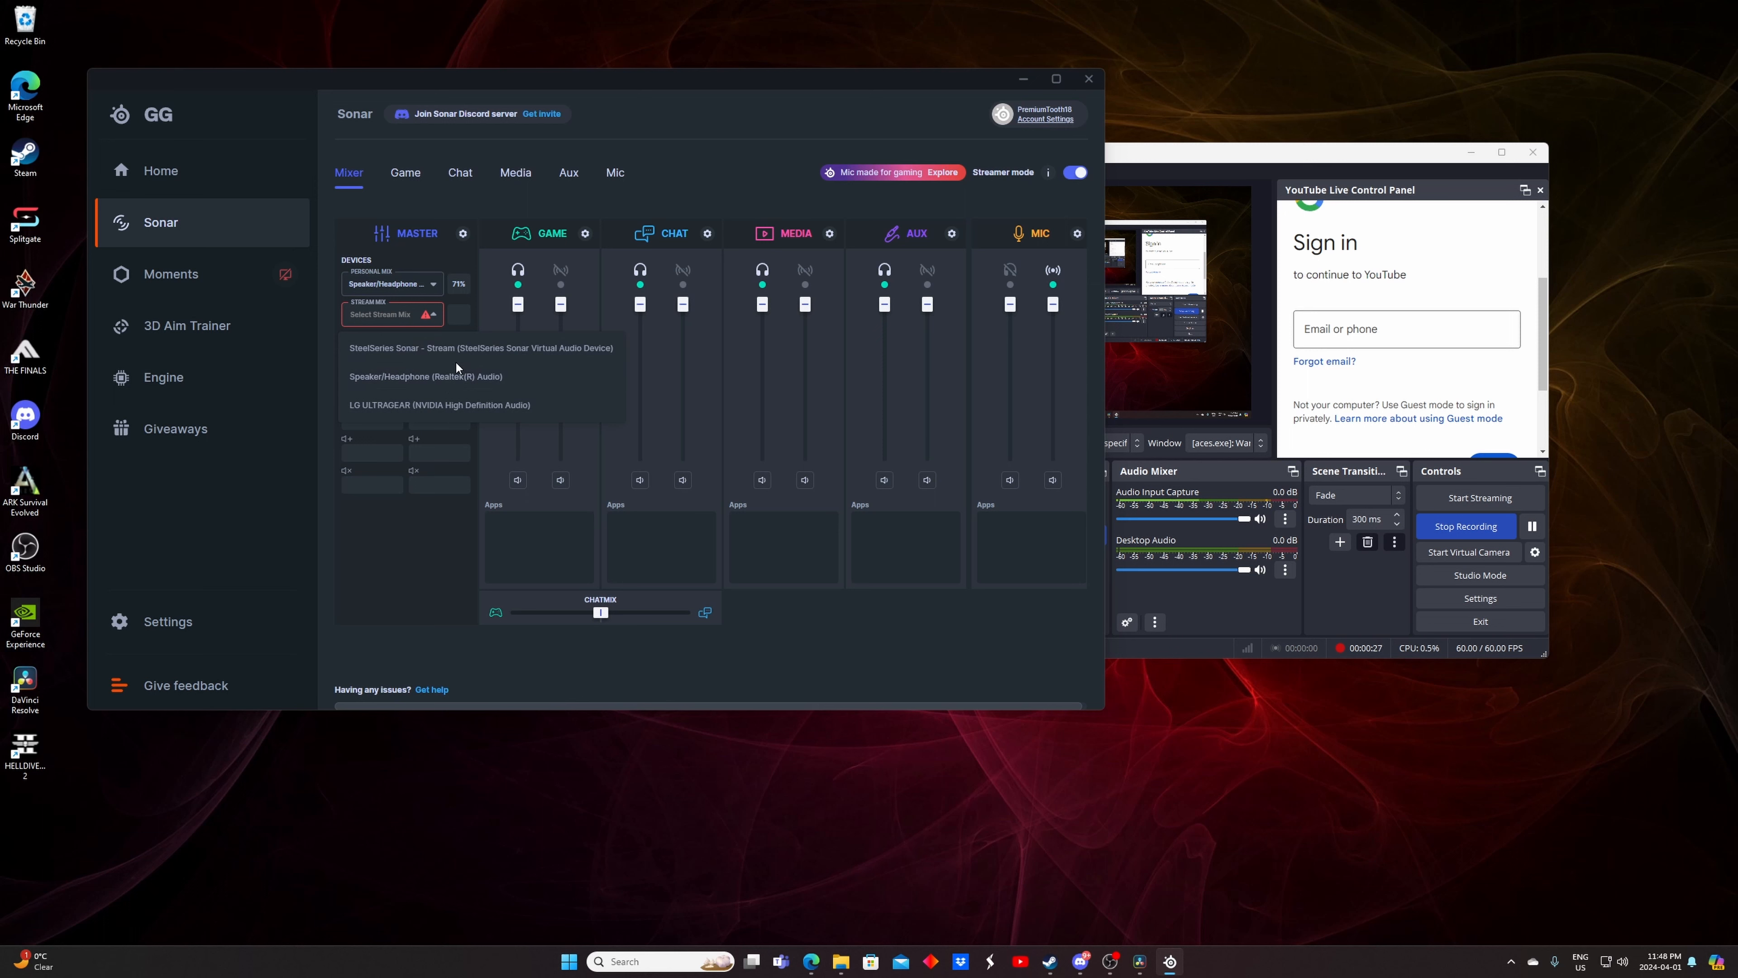
pyautogui.click(442, 356)
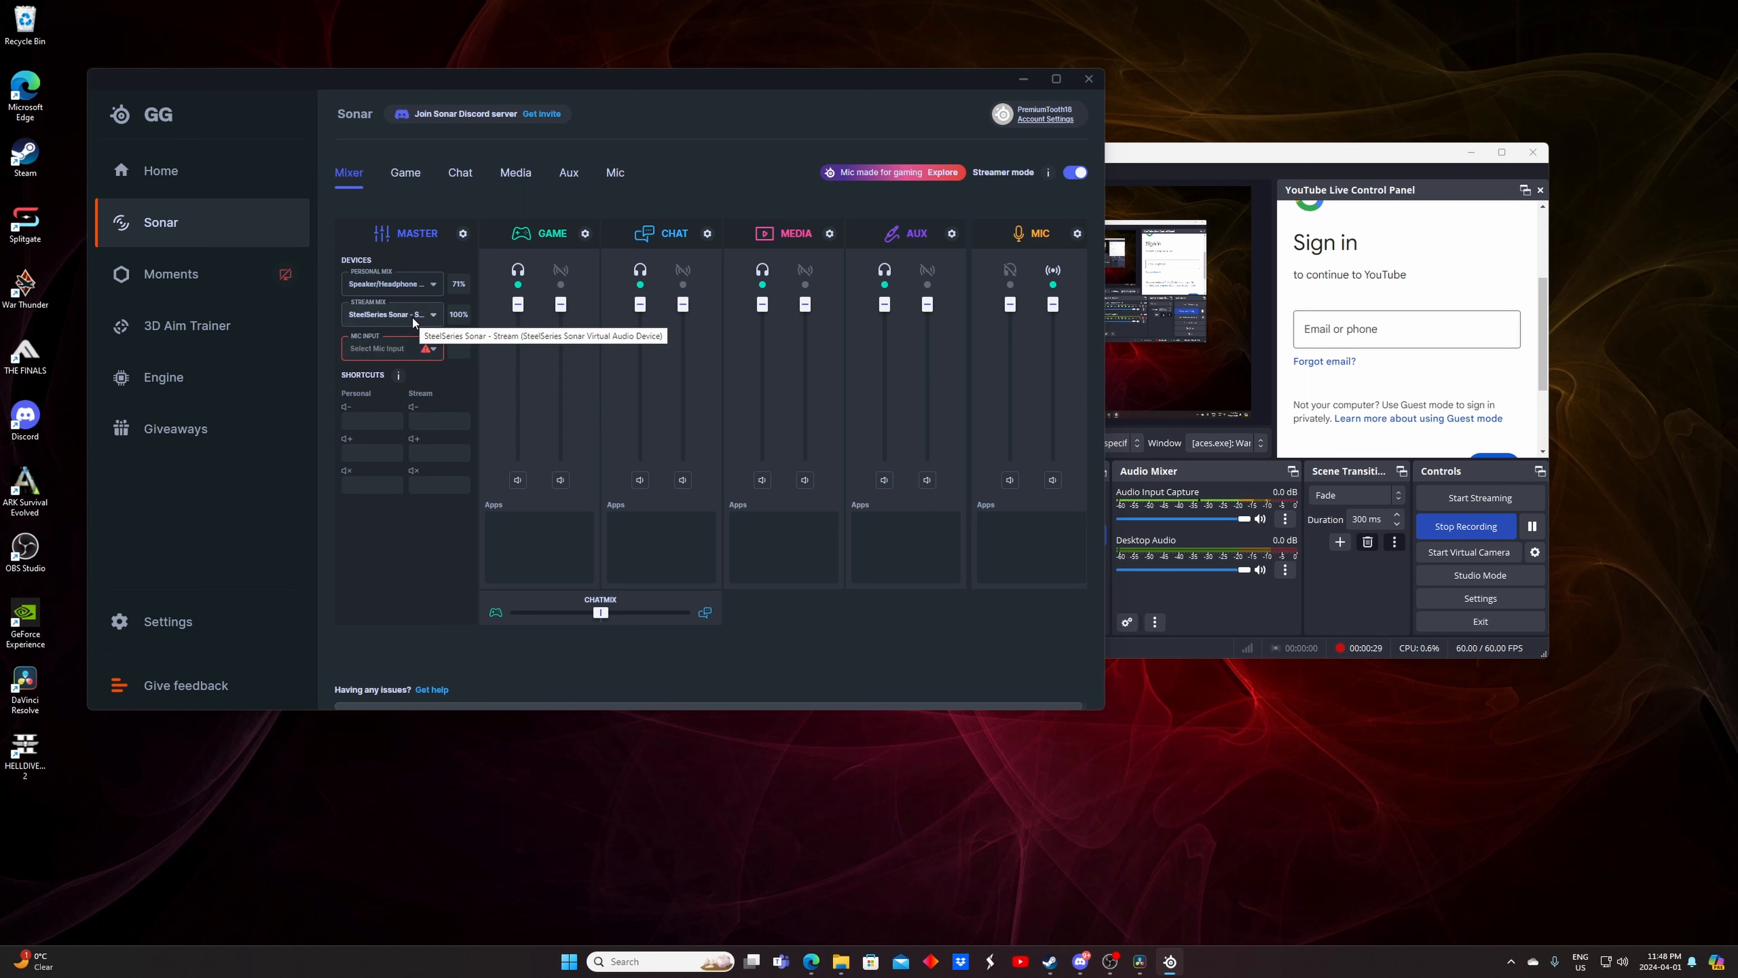
pyautogui.click(401, 288)
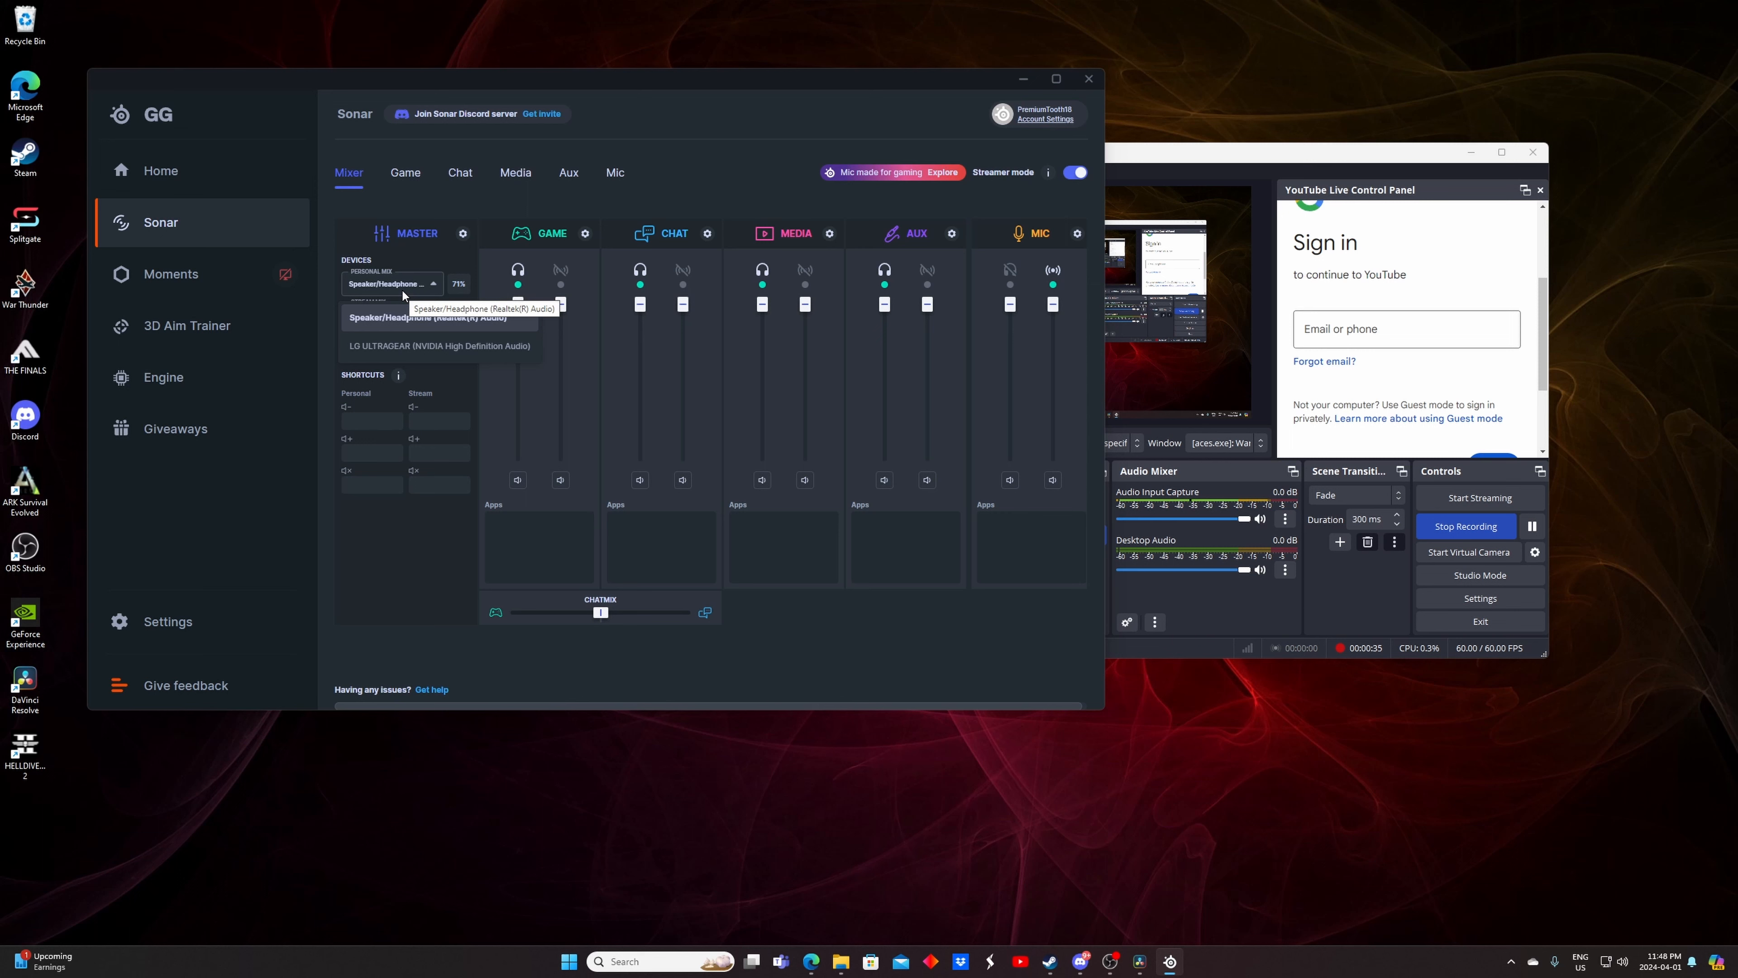
pyautogui.click(401, 290)
pyautogui.click(410, 323)
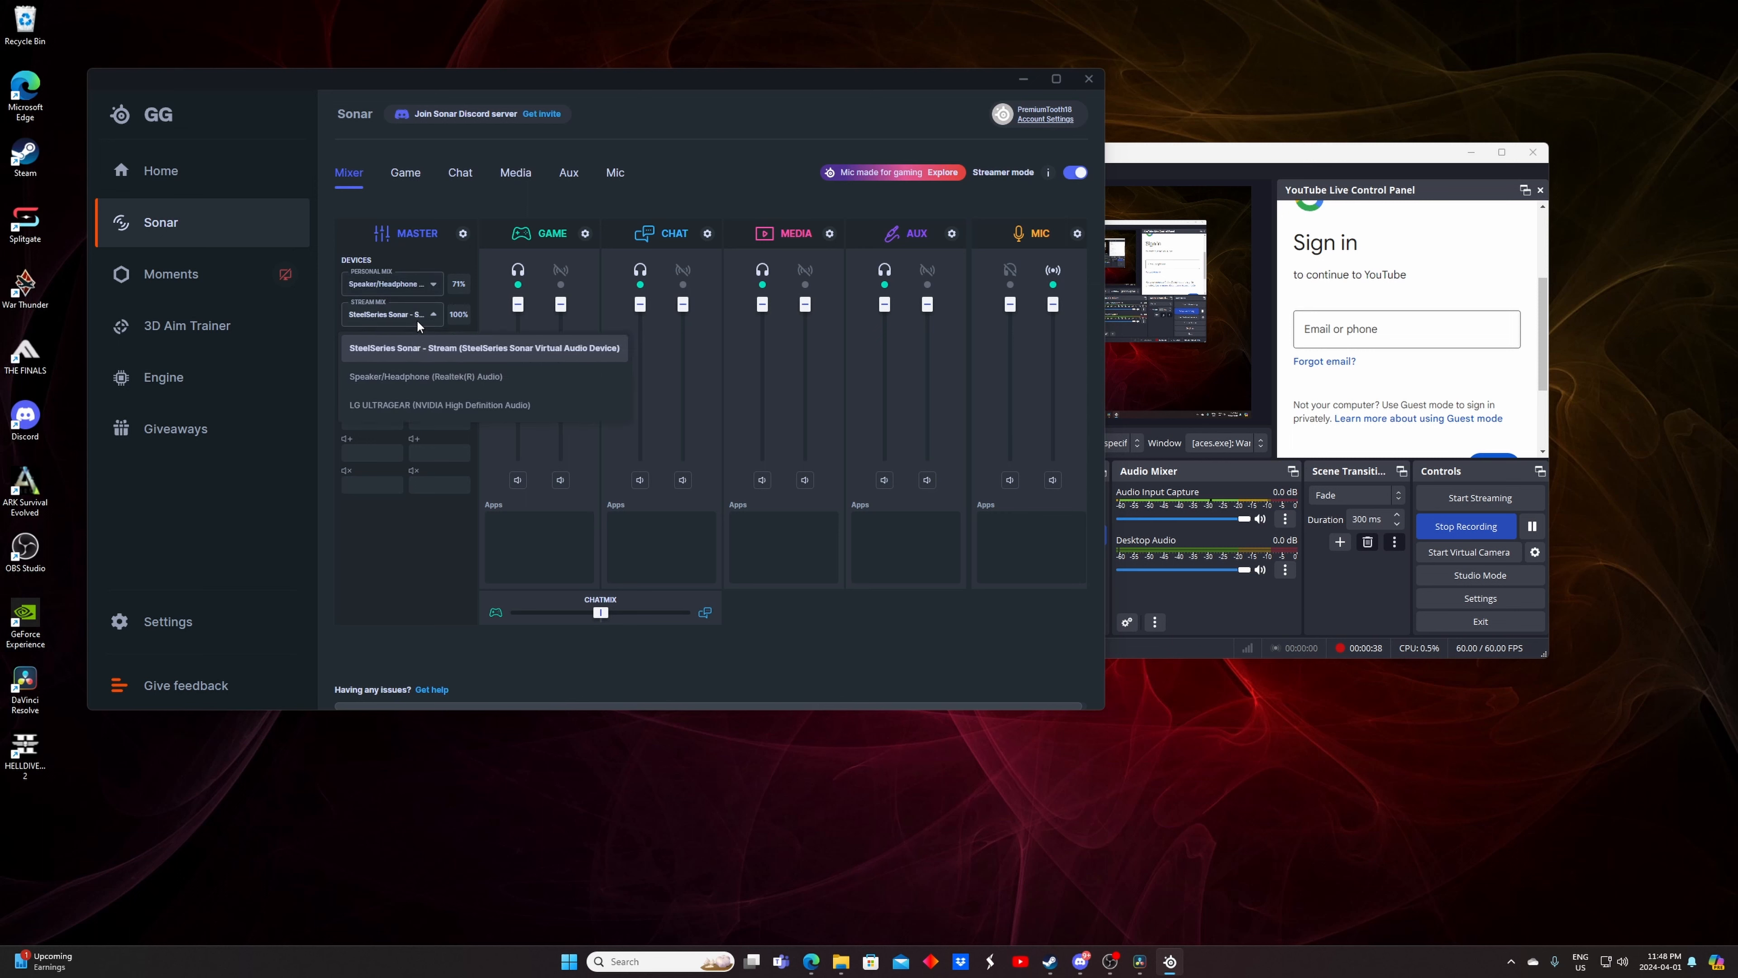
pyautogui.click(413, 345)
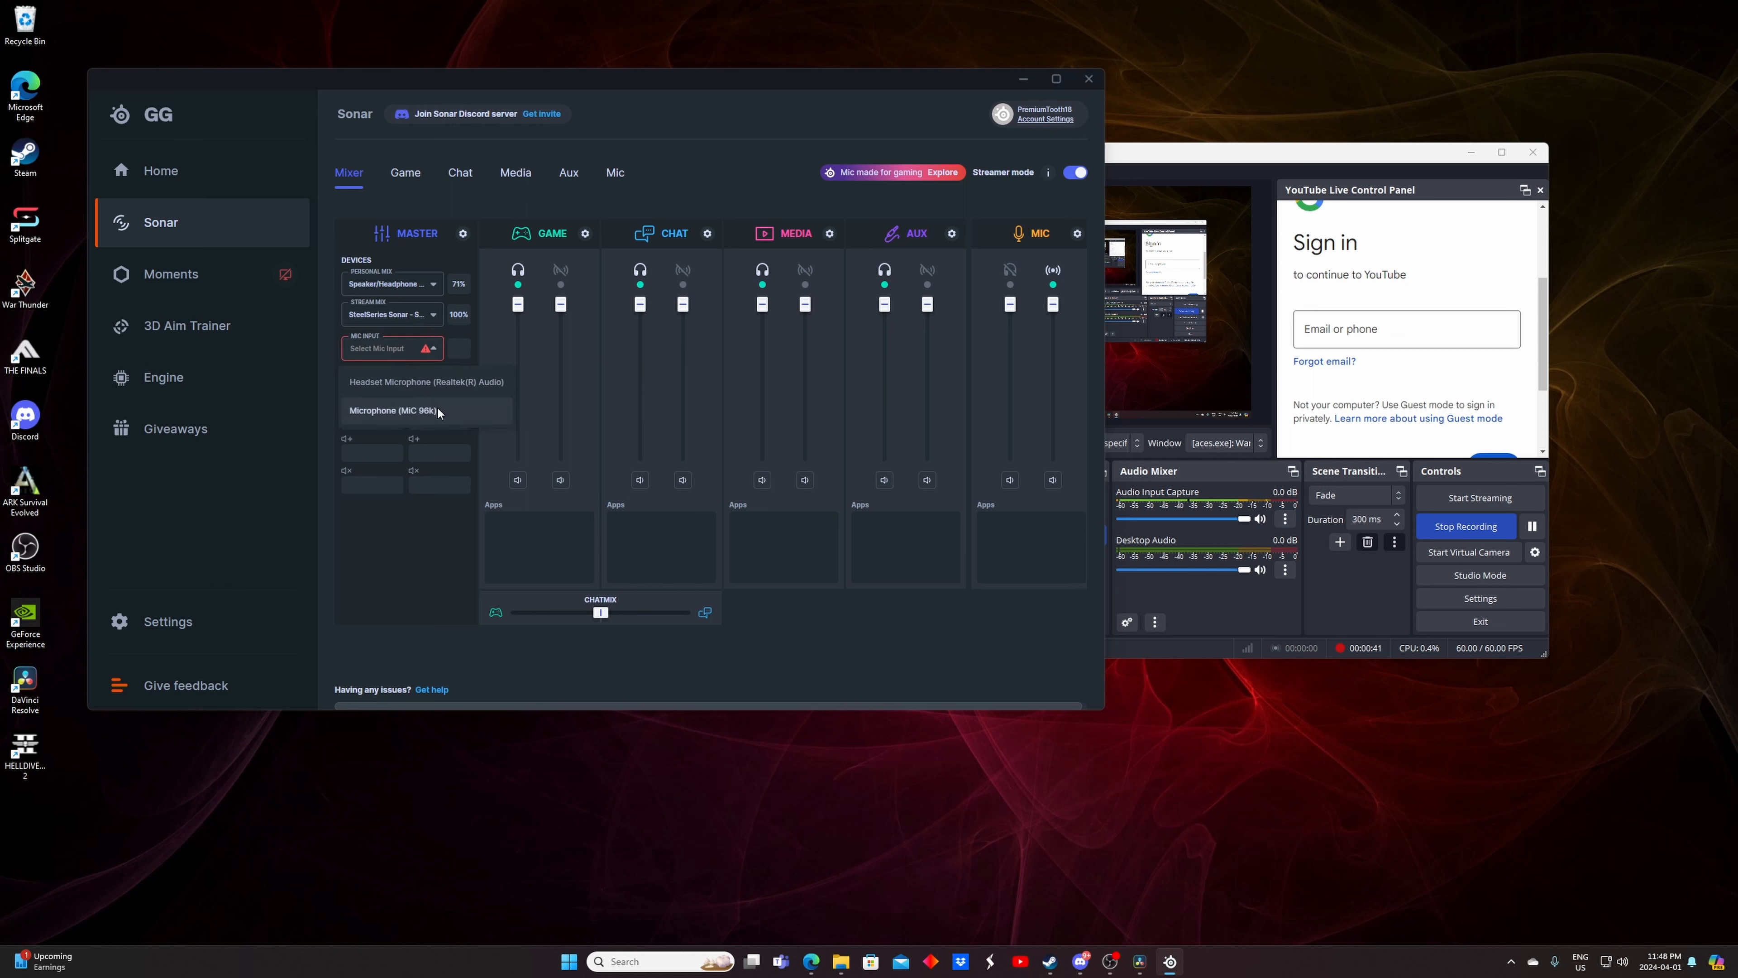
pyautogui.click(439, 411)
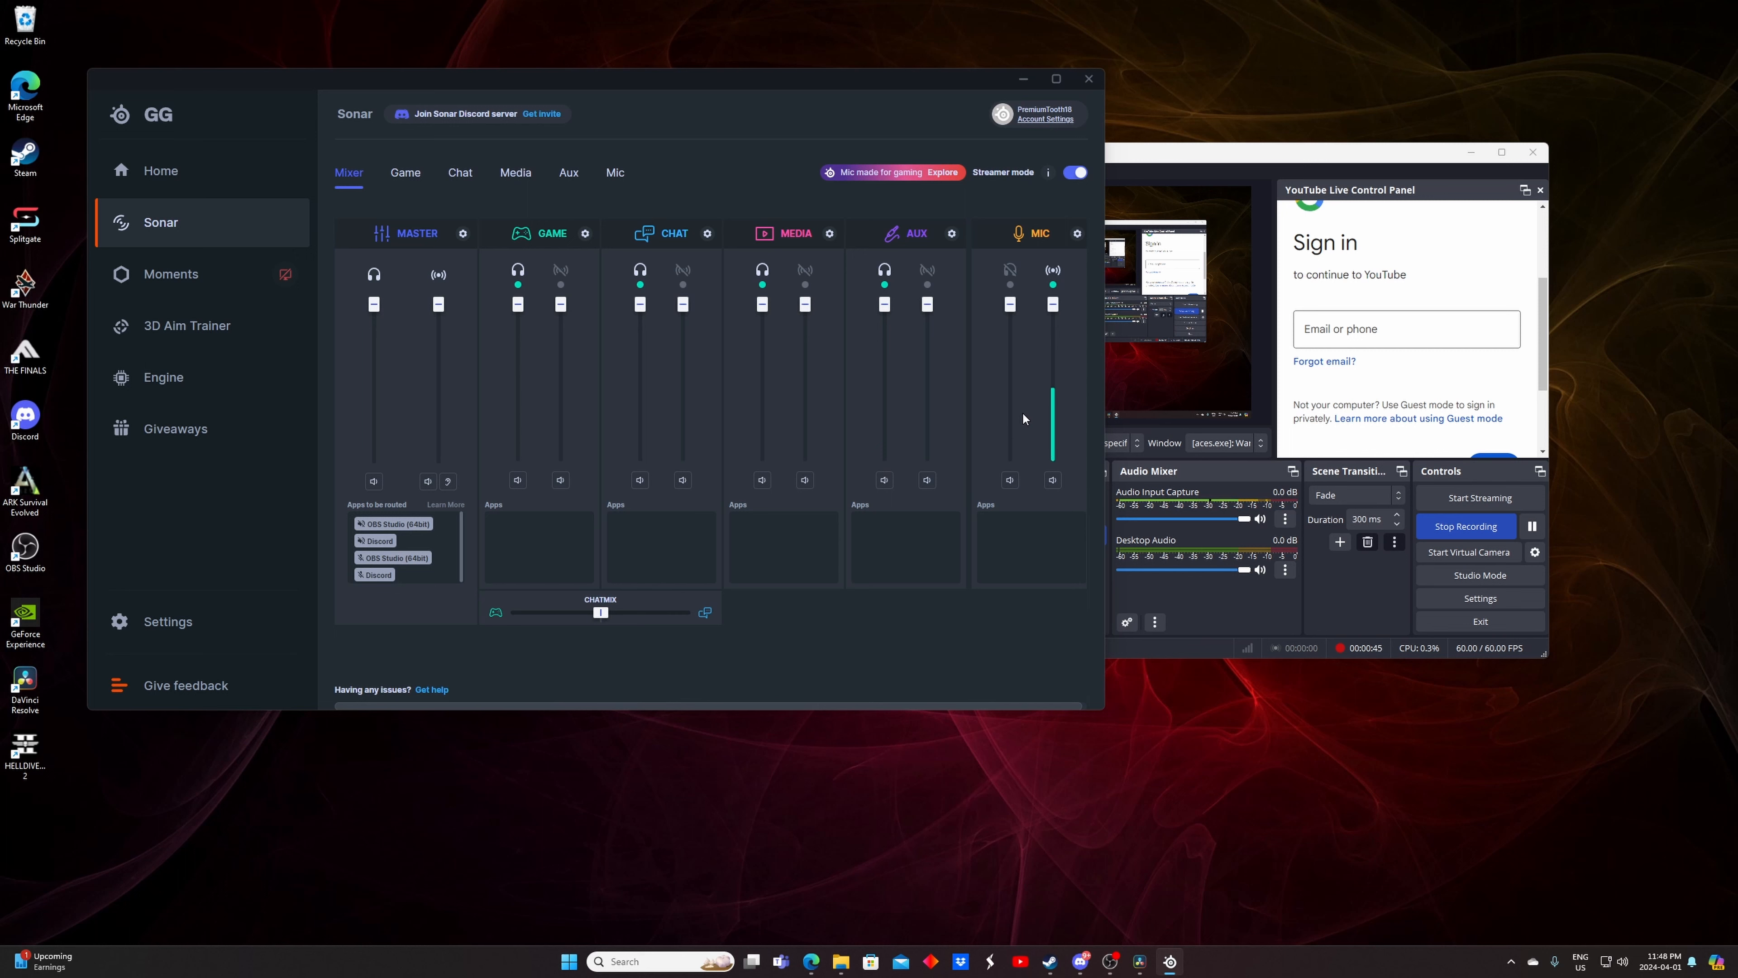
# Try to drag the Discord app into the Chat channel and test the Chat and Master controls
pyautogui.moveTo(387, 550); pyautogui.dragTo(699, 535)
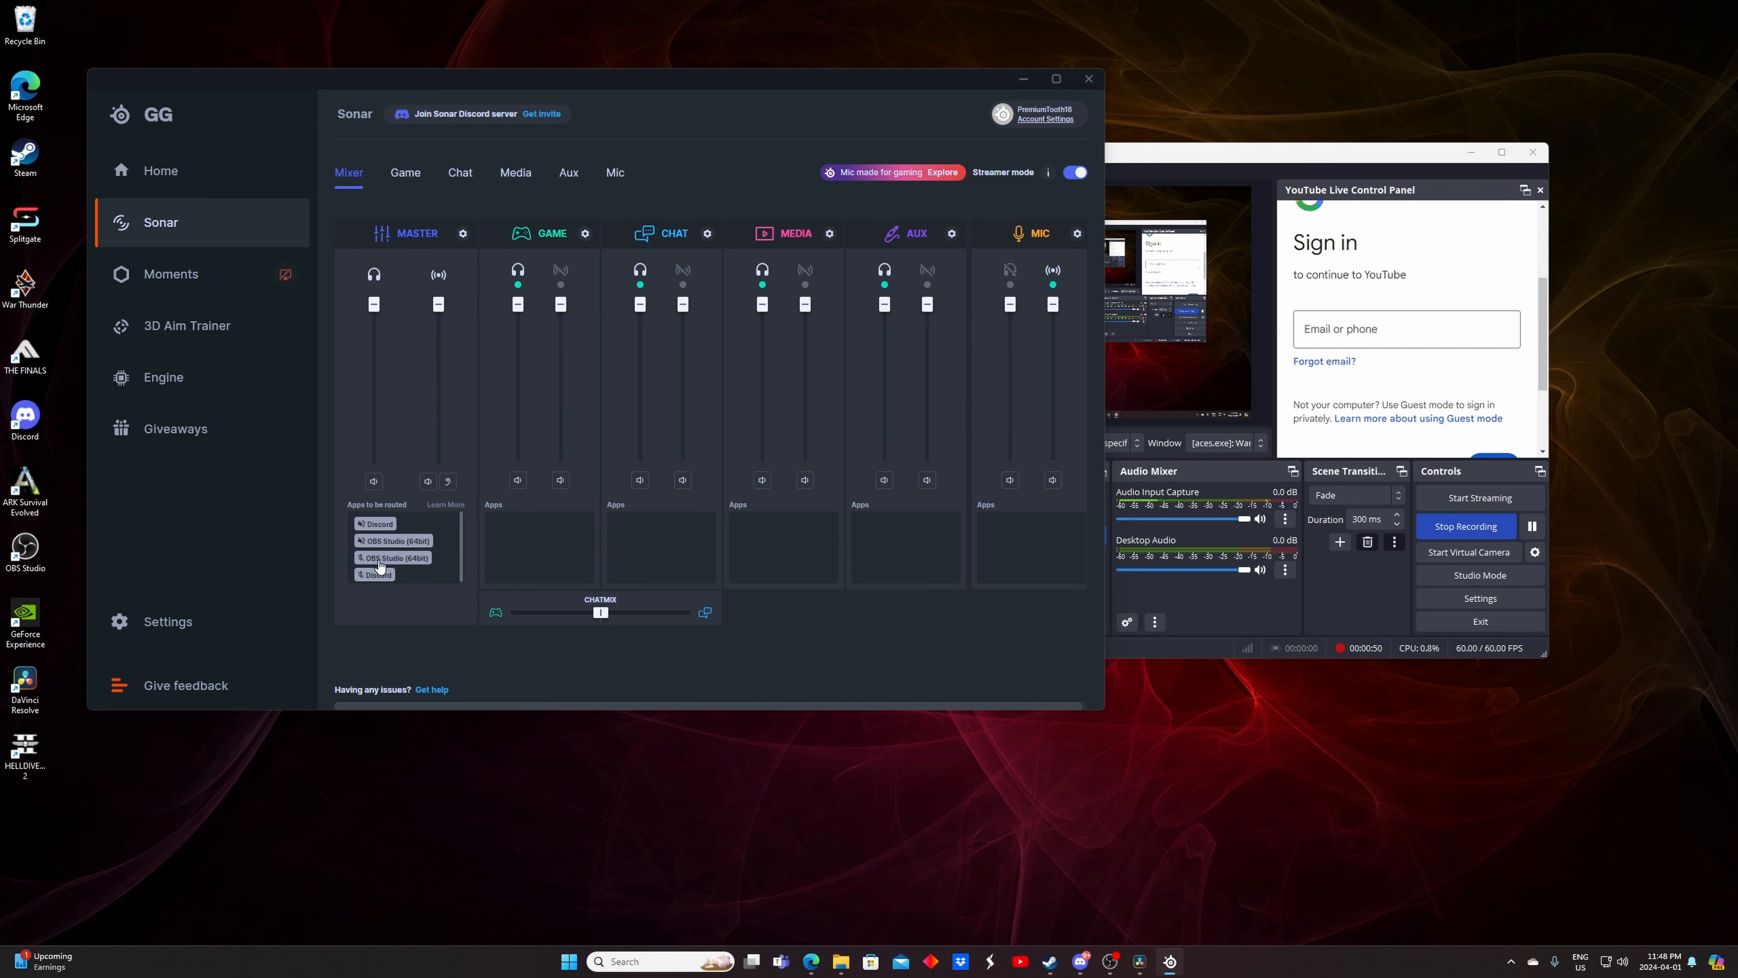
pyautogui.moveTo(382, 527); pyautogui.dragTo(658, 545)
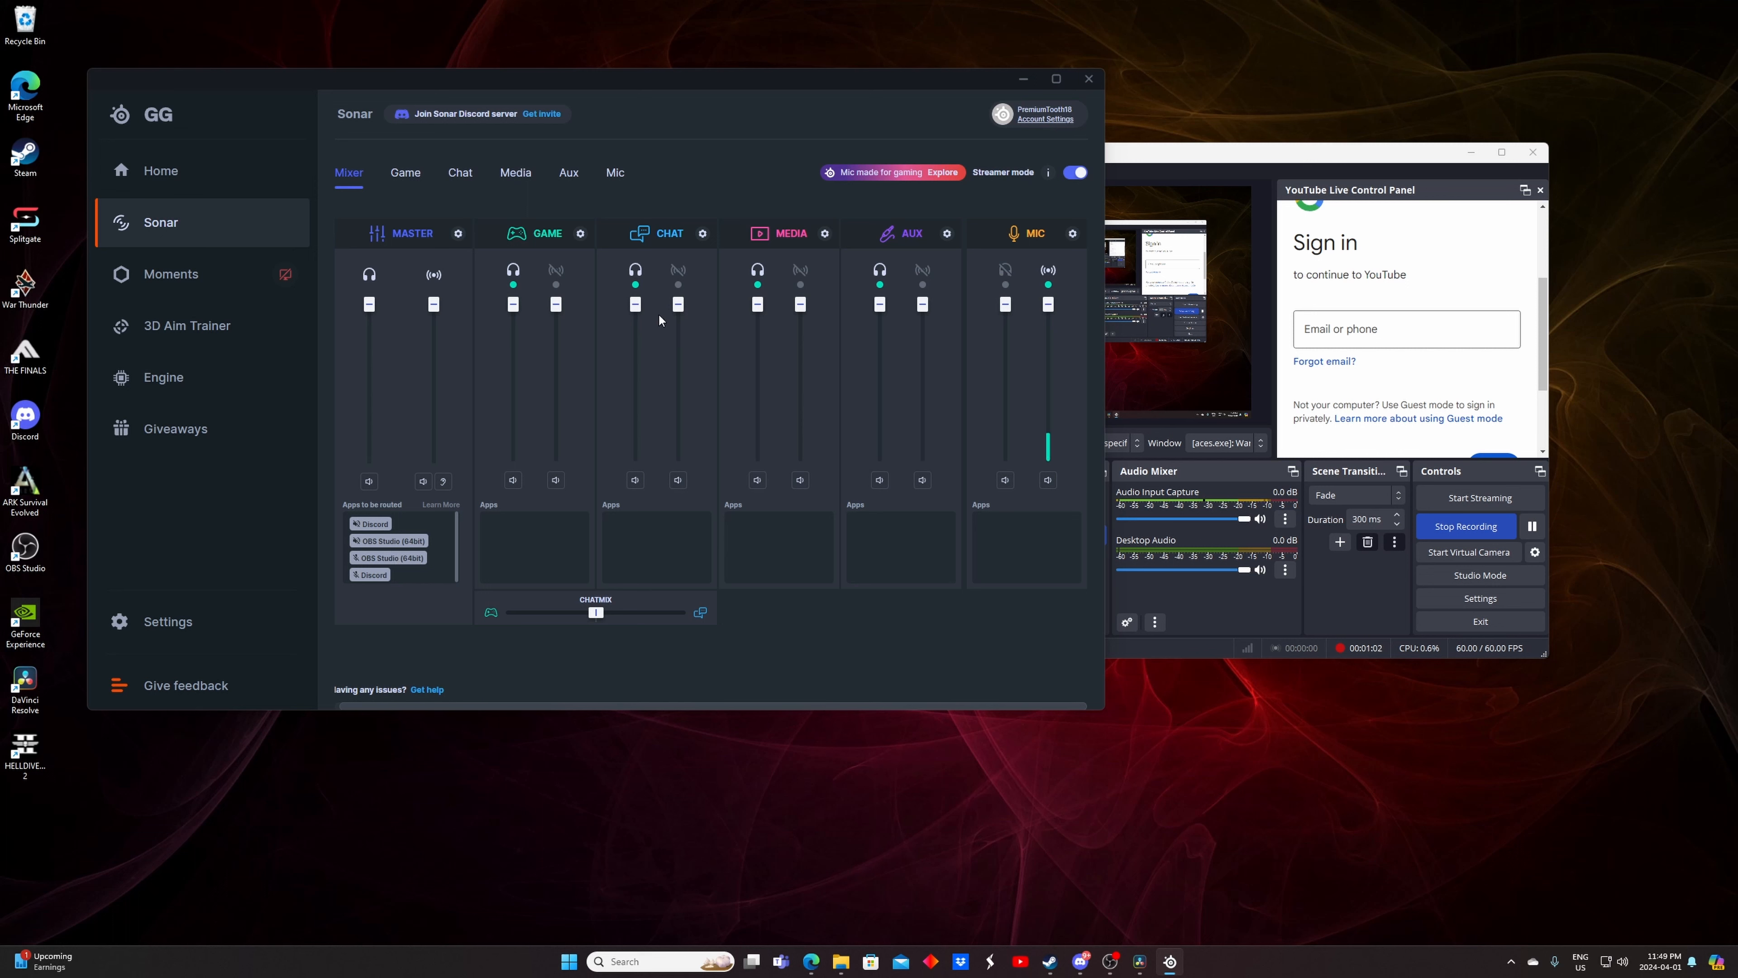
pyautogui.moveTo(635, 305); pyautogui.dragTo(636, 401)
pyautogui.moveTo(637, 389); pyautogui.dragTo(636, 303)
pyautogui.click(370, 481)
pyautogui.click(369, 481)
# Try to add a new Audio Input Capture source to the OBS scene
pyautogui.click(1276, 601)
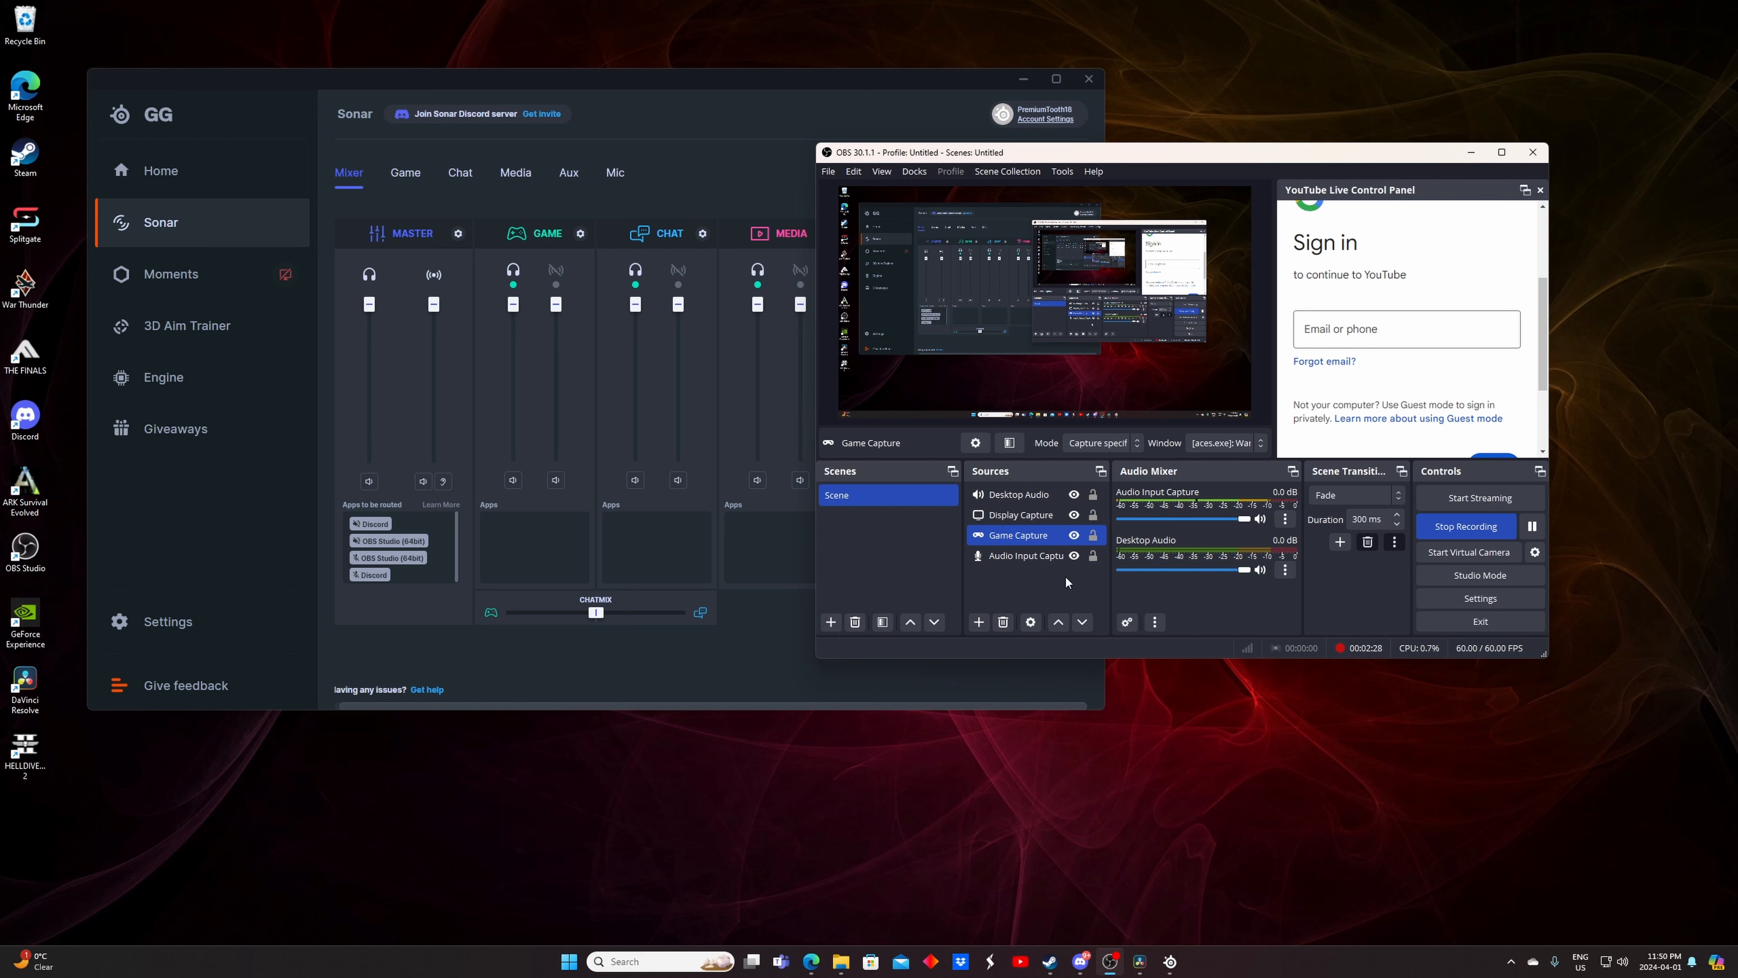
pyautogui.click(979, 624)
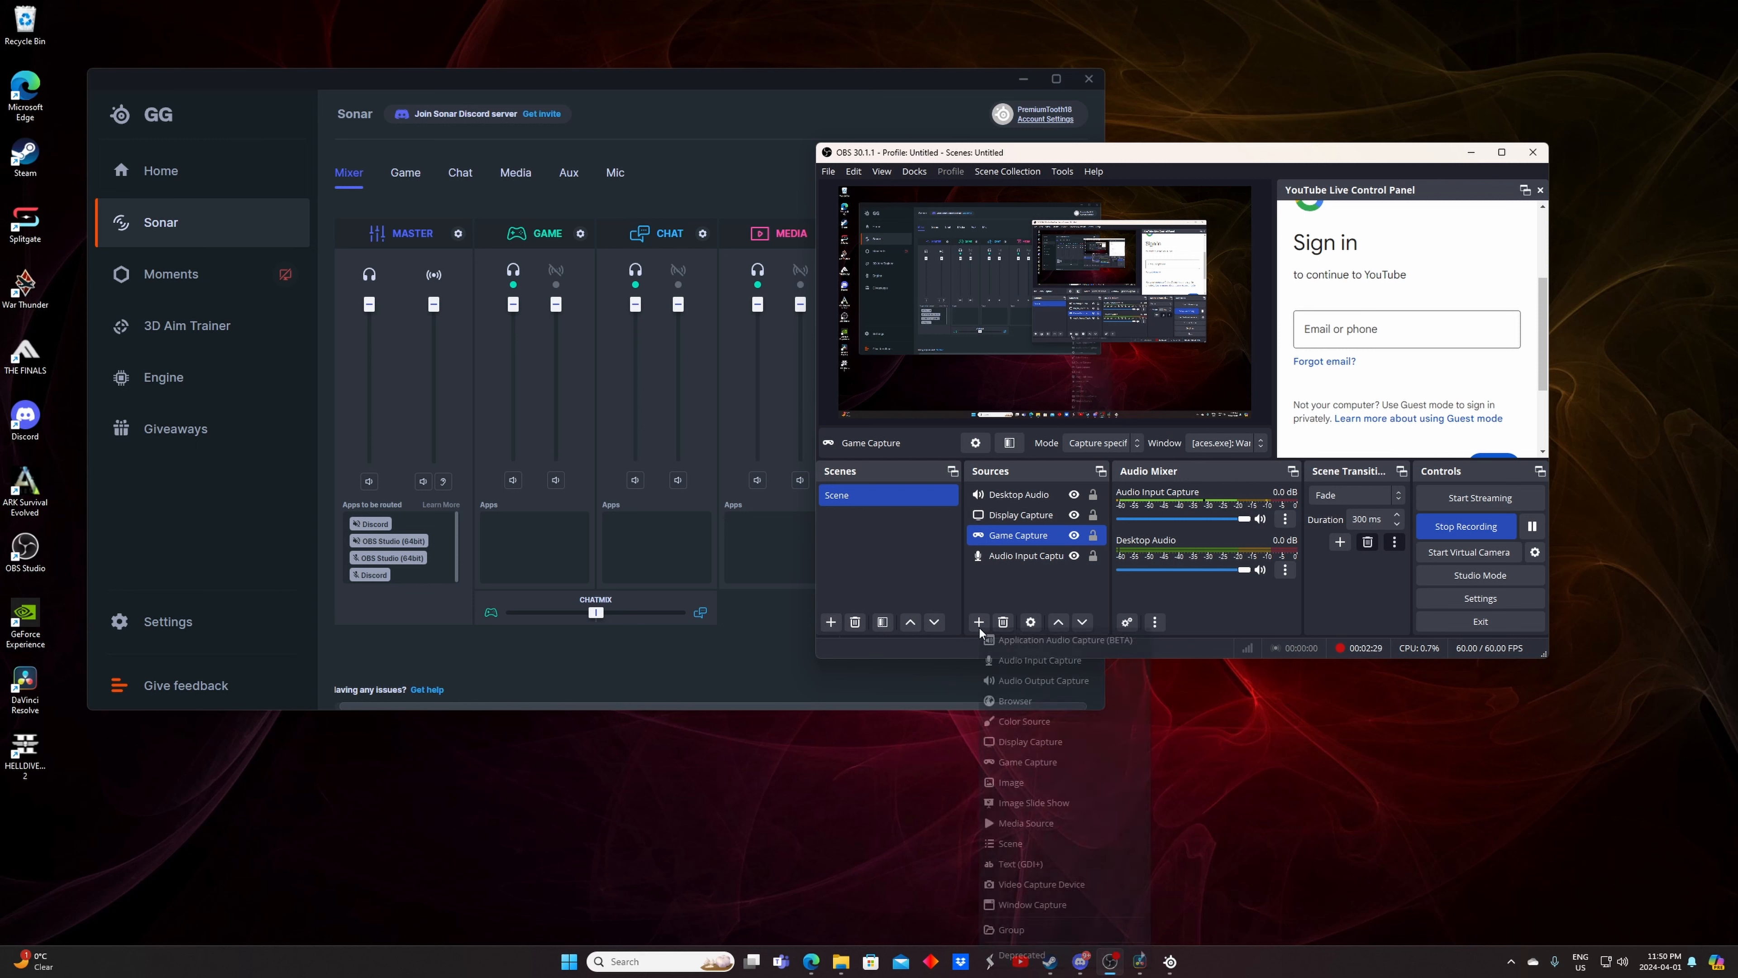
pyautogui.click(1035, 660)
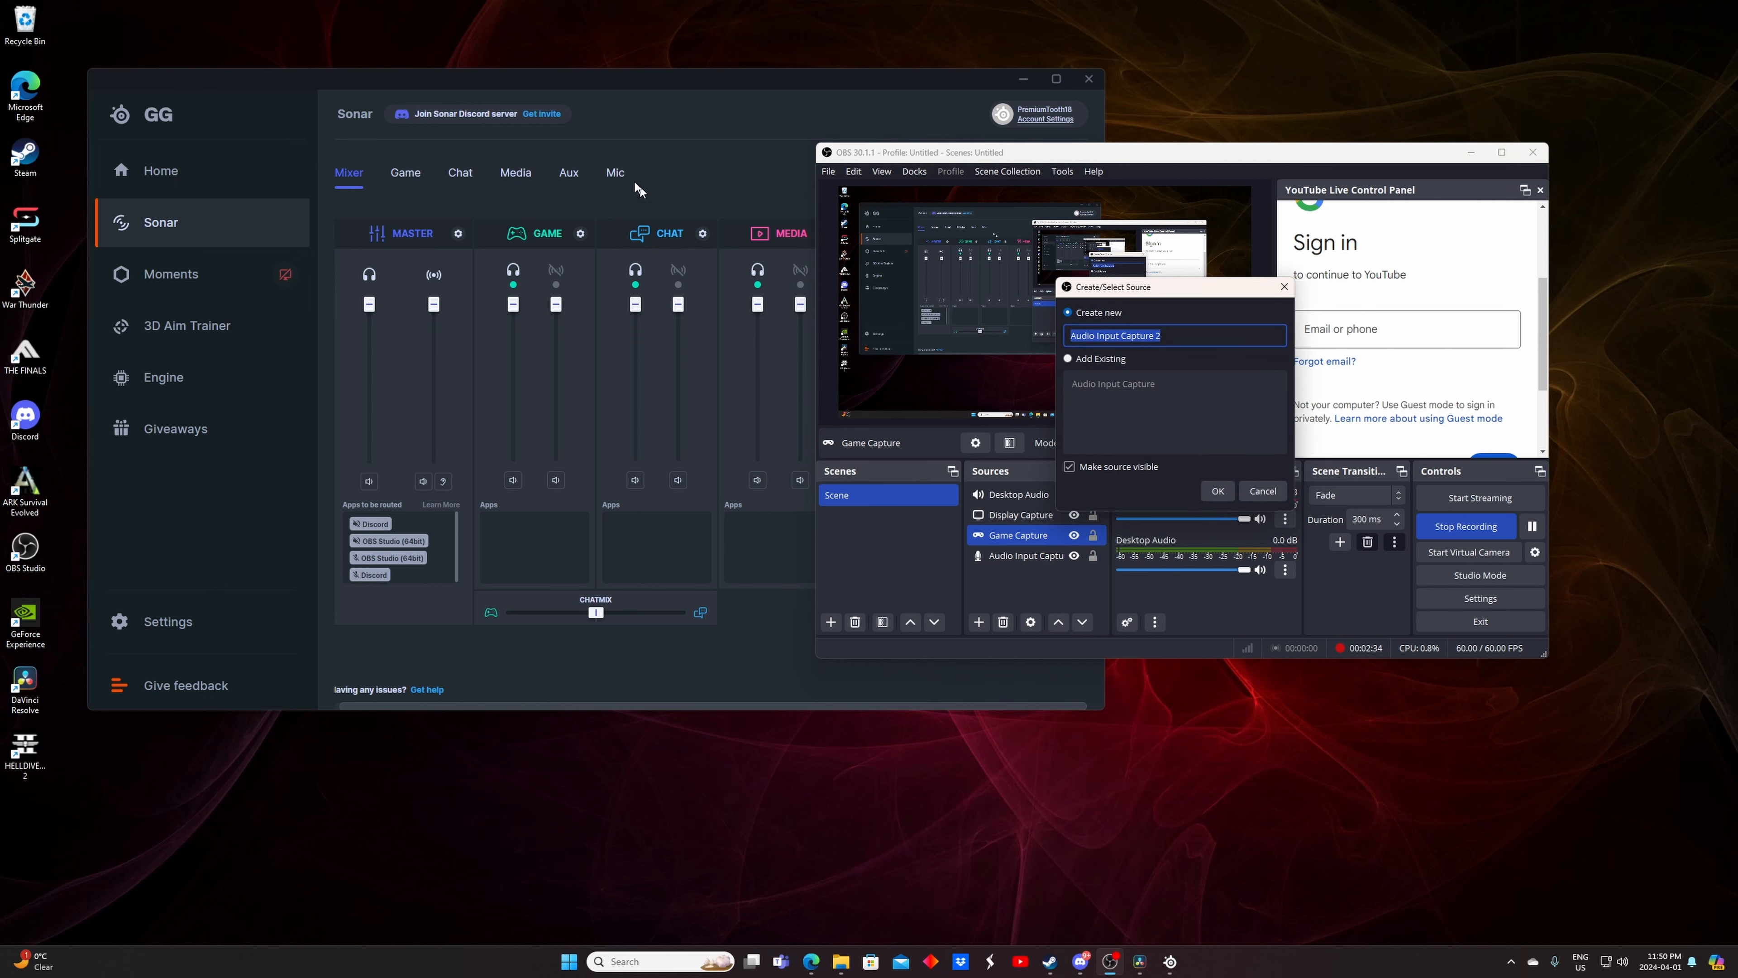
pyautogui.click(1210, 489)
pyautogui.click(1040, 235)
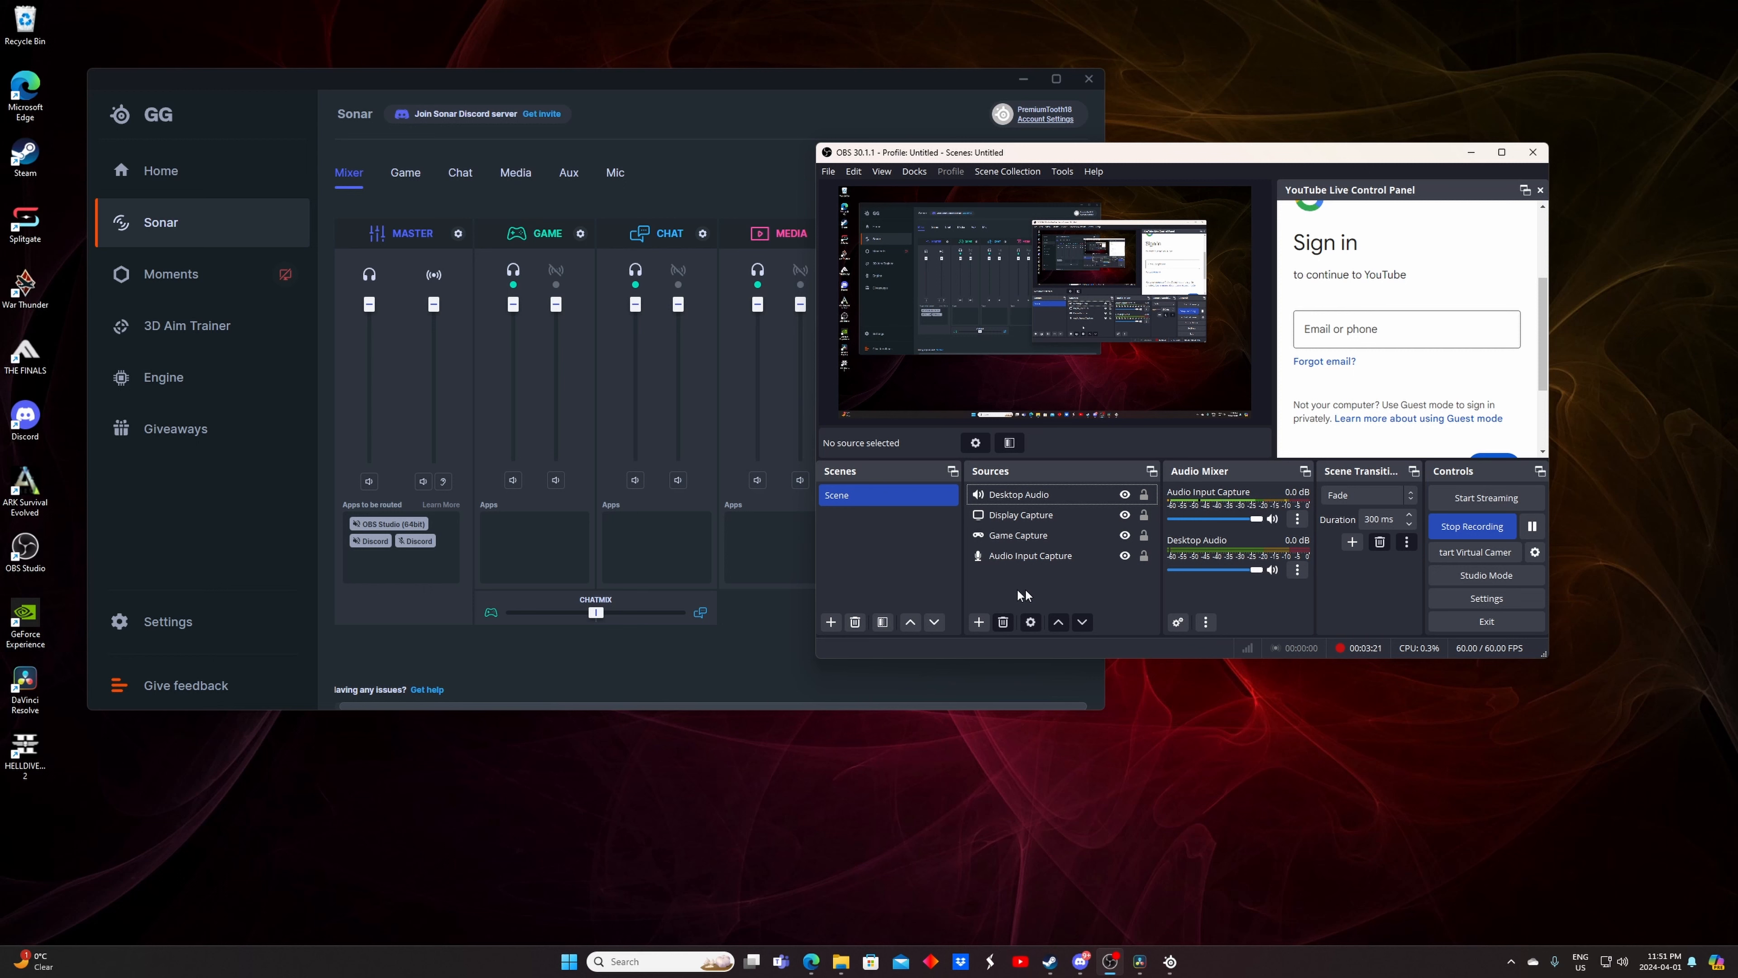
# Compare the Sonar Mic channel's routed apps with the OBS audio mixer
pyautogui.click(692, 547)
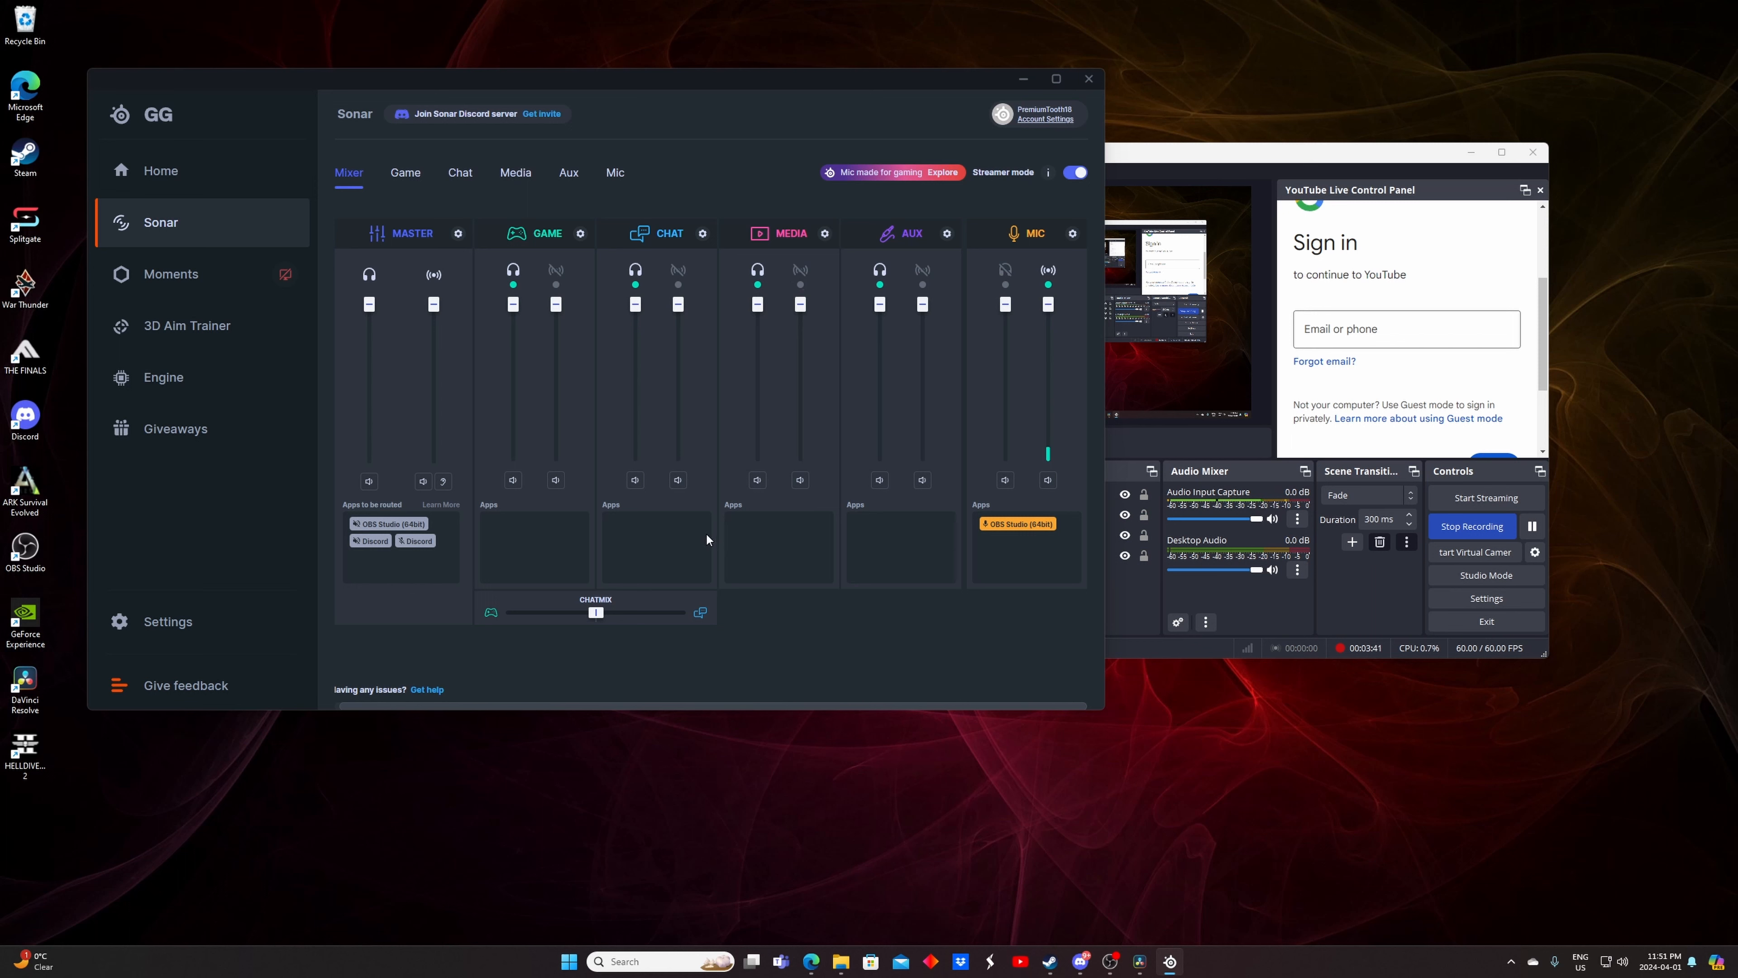
pyautogui.click(1292, 586)
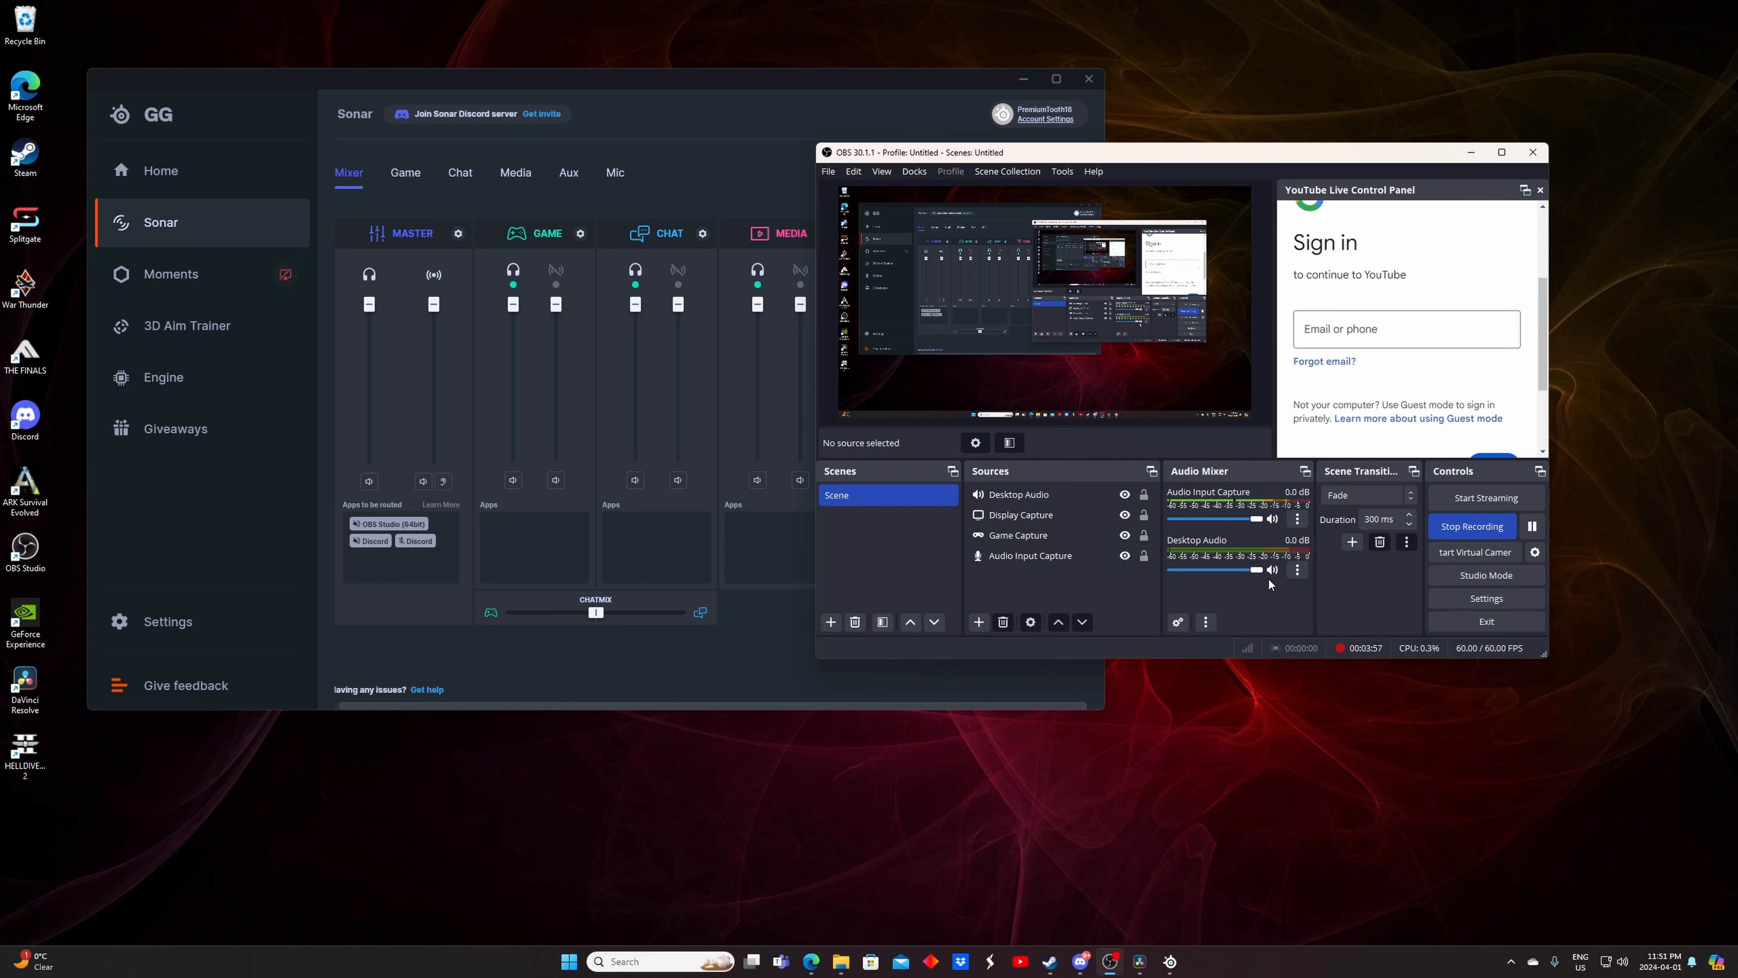
pyautogui.click(671, 586)
# Review the Mic tab's equalizer, ClearCast noise cancellation and compressor settings, then return to the Mixer
pyautogui.click(635, 172)
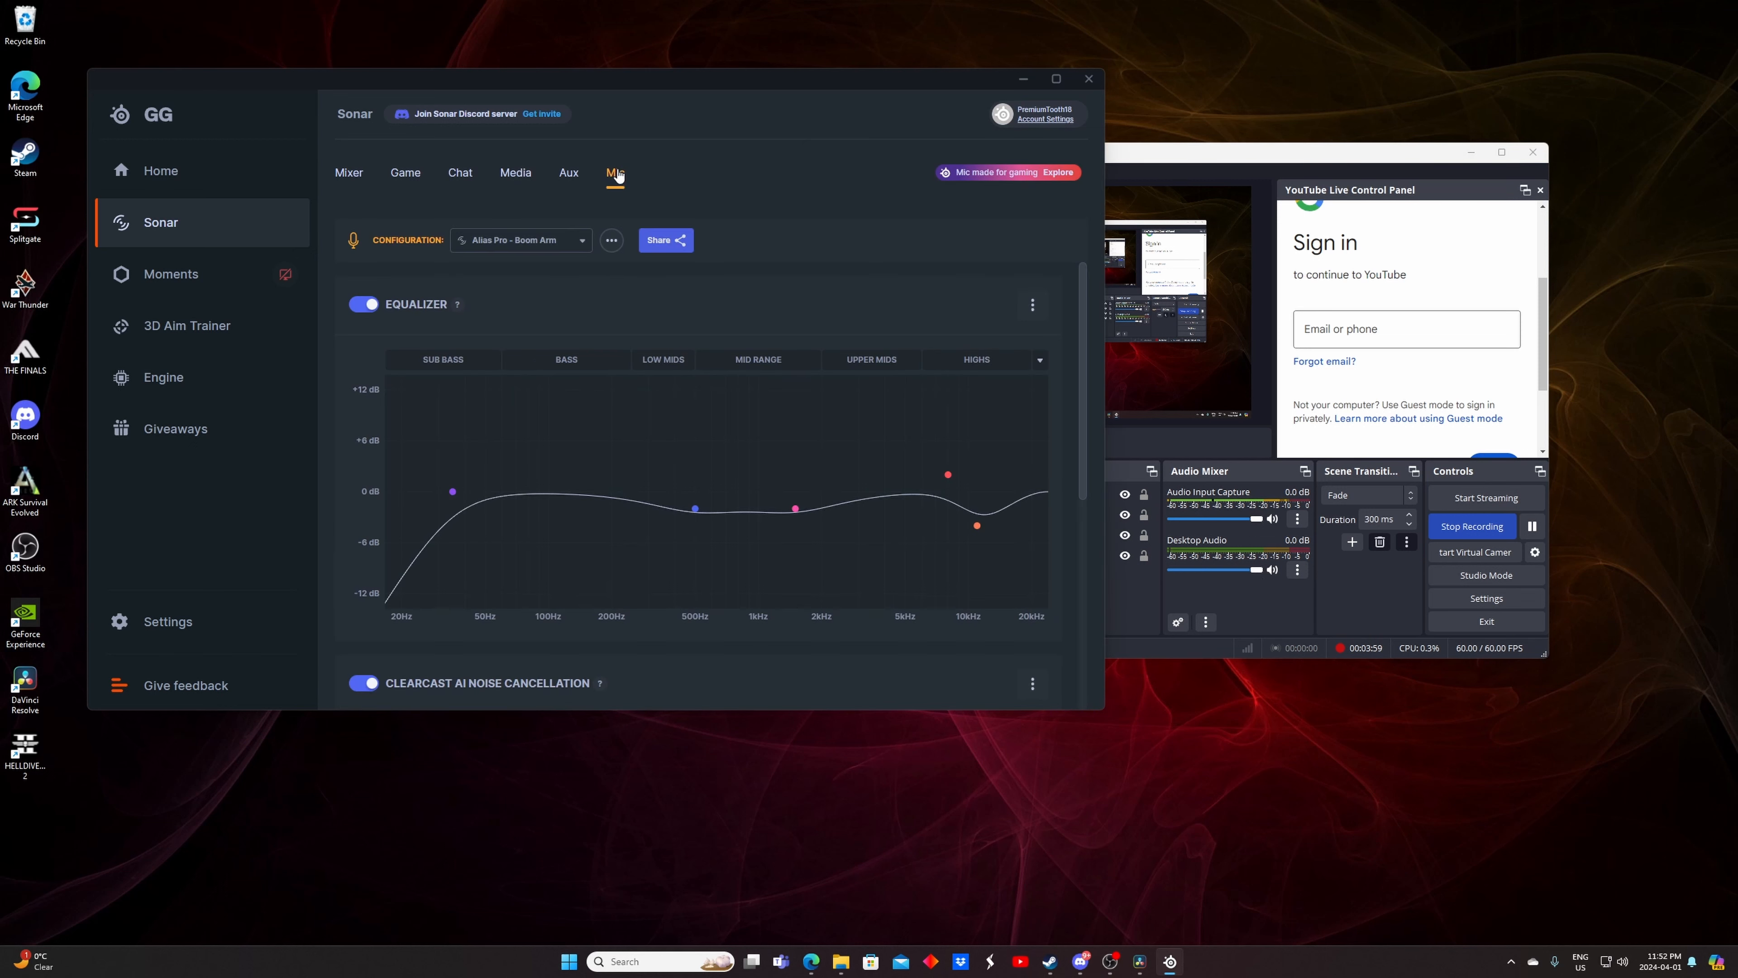
pyautogui.scroll(-5, 536, 571)
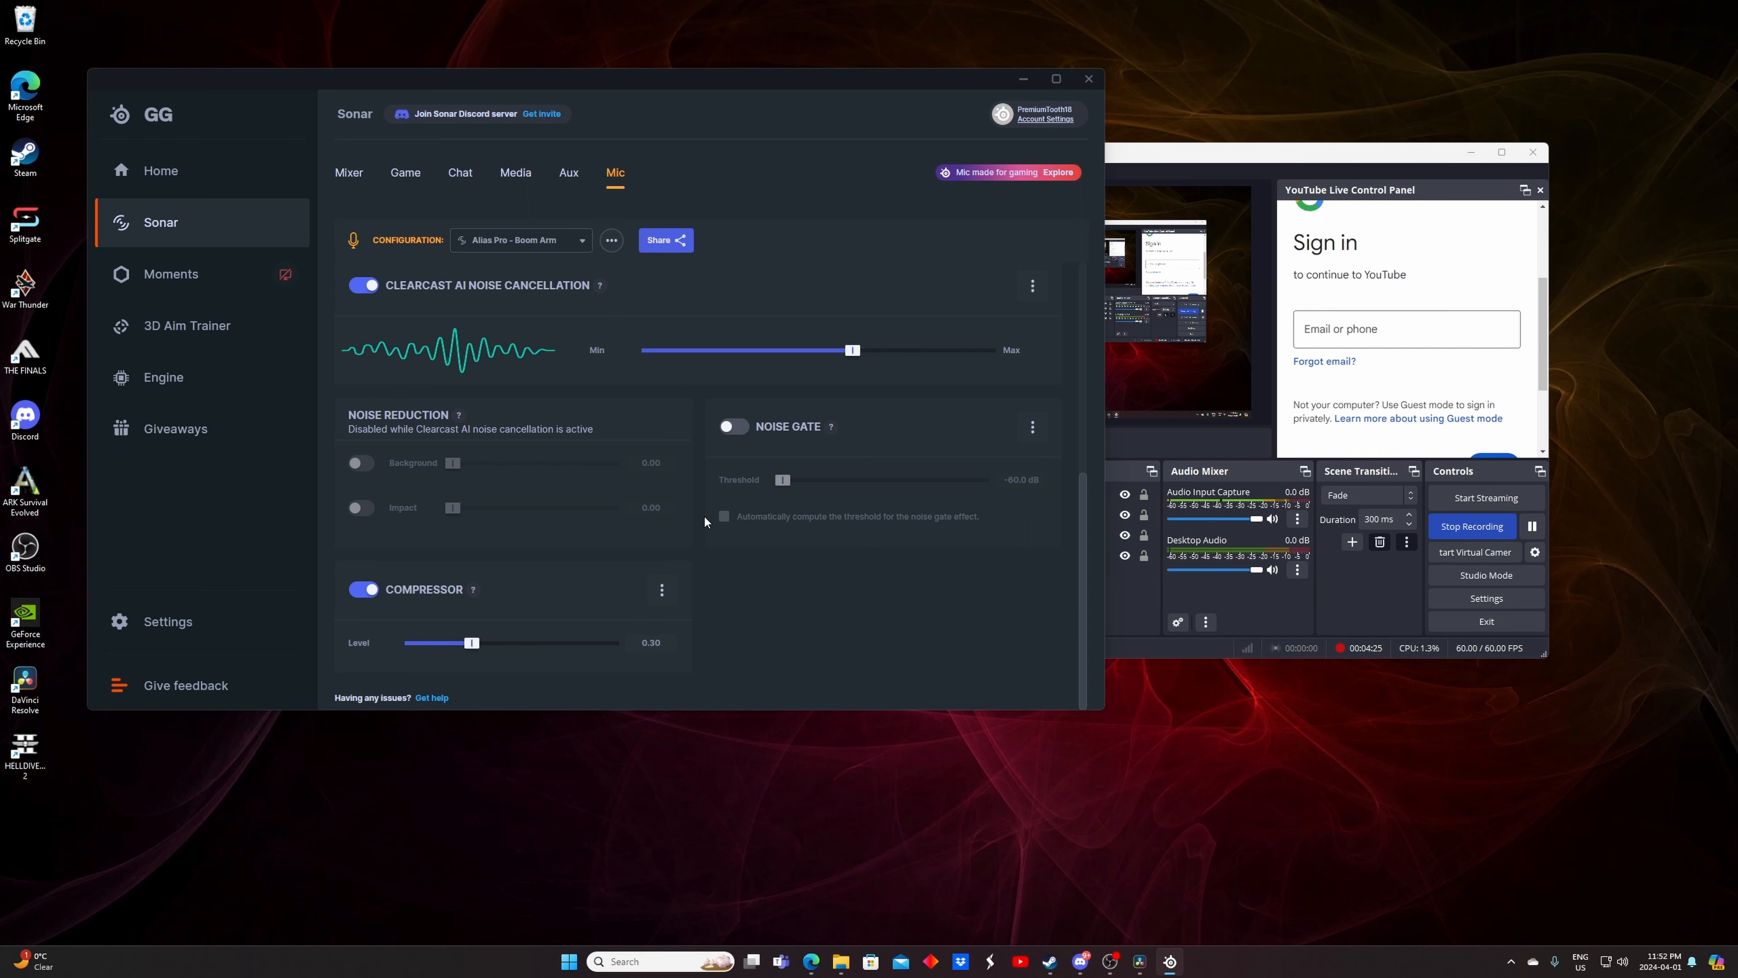
pyautogui.scroll(5, 703, 515)
pyautogui.click(349, 173)
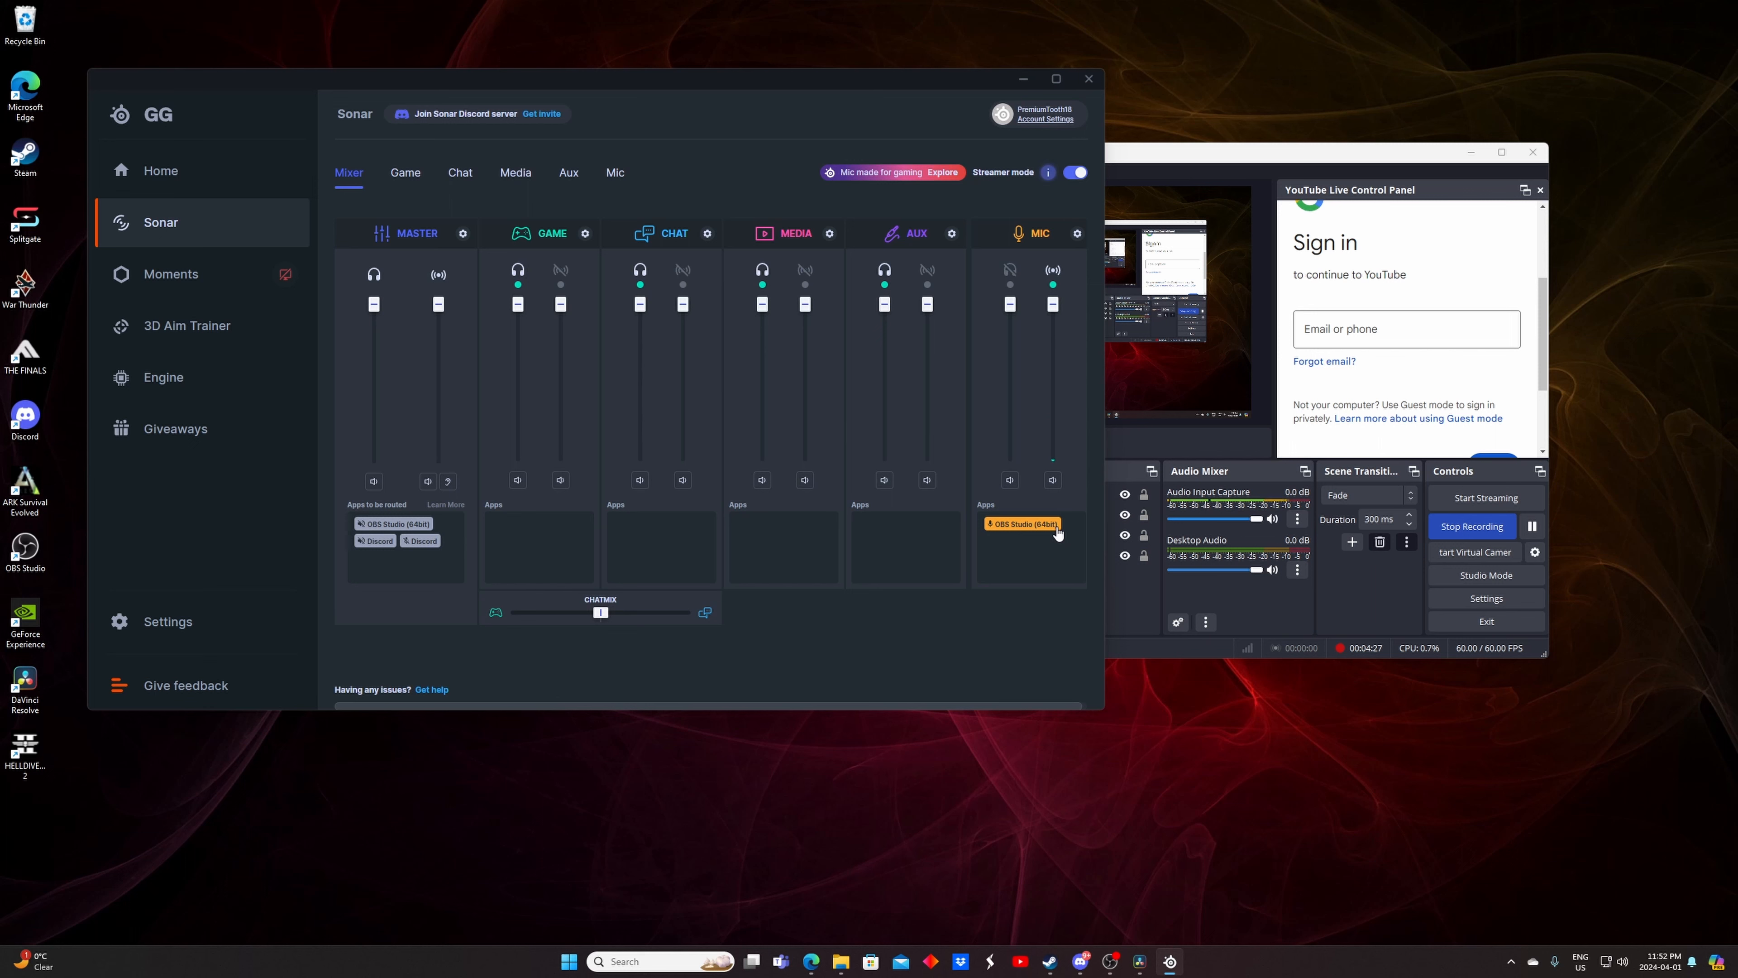